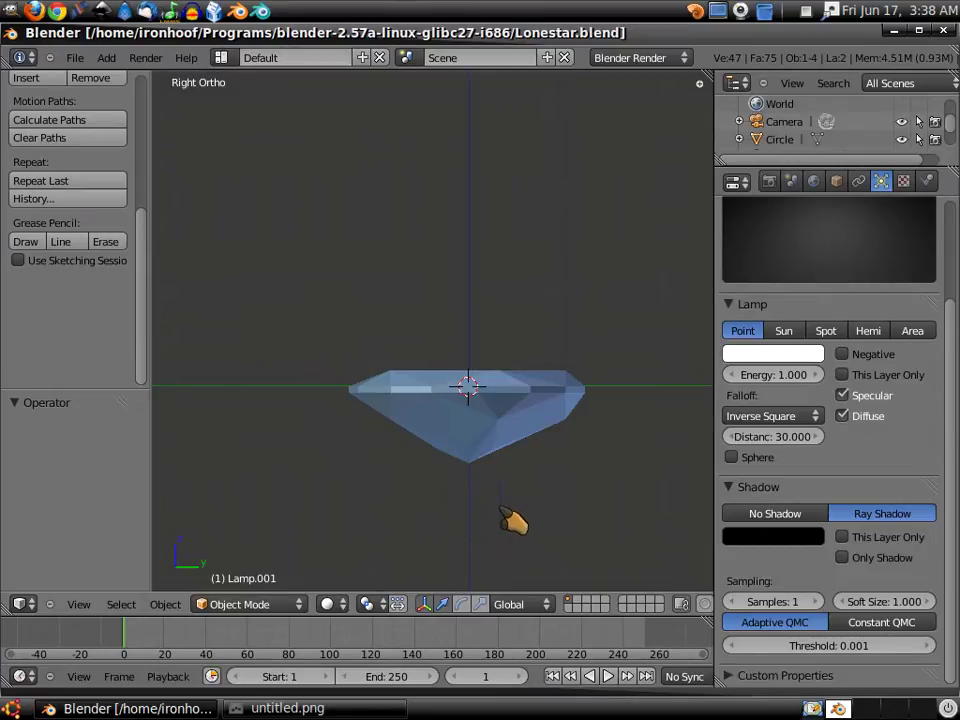
# - Orbit the gem view, then bring the untitled.png render of three star-cut gems forward
pyautogui.scroll(1, 513, 521)
pyautogui.moveTo(523, 523)
pyautogui.mouseDown(button='middle')
pyautogui.moveTo(456, 262)
pyautogui.moveTo(484, 212)
pyautogui.moveTo(467, 176)
pyautogui.moveTo(454, 225)
pyautogui.moveTo(424, 240)
pyautogui.moveTo(377, 321)
pyautogui.moveTo(320, 567)
pyautogui.moveTo(306, 489)
pyautogui.moveTo(407, 375)
pyautogui.moveTo(467, 371)
pyautogui.moveTo(515, 301)
pyautogui.moveTo(484, 197)
pyautogui.moveTo(519, 274)
pyautogui.moveTo(446, 321)
pyautogui.moveTo(460, 410)
pyautogui.moveTo(497, 469)
pyautogui.moveTo(500, 360)
pyautogui.moveTo(514, 299)
pyautogui.moveTo(476, 279)
pyautogui.moveTo(448, 343)
pyautogui.moveTo(452, 426)
pyautogui.moveTo(583, 426)
pyautogui.moveTo(570, 388)
pyautogui.moveTo(489, 369)
pyautogui.moveTo(422, 369)
pyautogui.moveTo(392, 384)
pyautogui.moveTo(355, 443)
pyautogui.moveTo(362, 565)
pyautogui.mouseUp(button='middle')
pyautogui.click(370, 708)
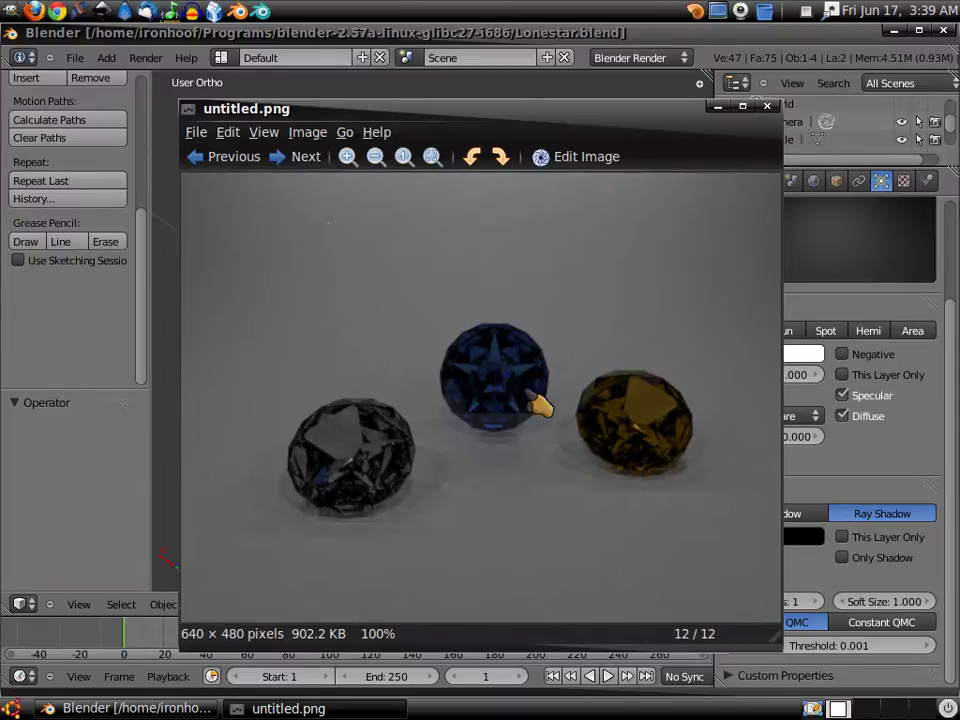
# - Delete the existing gem mesh from the scene
pyautogui.click(766, 107)
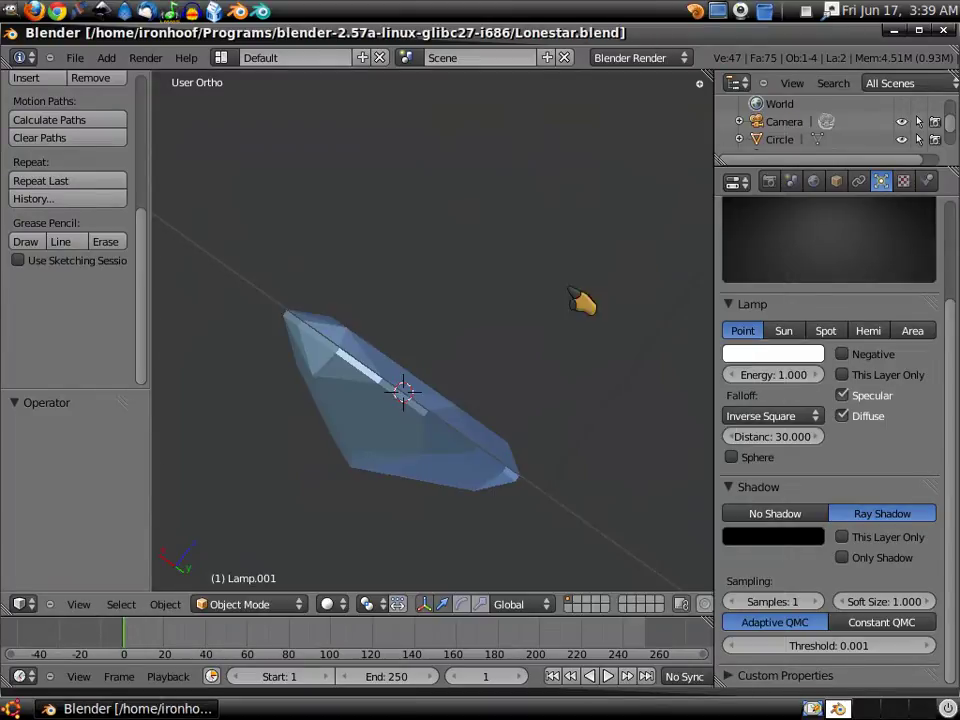
pyautogui.rightClick(440, 428)
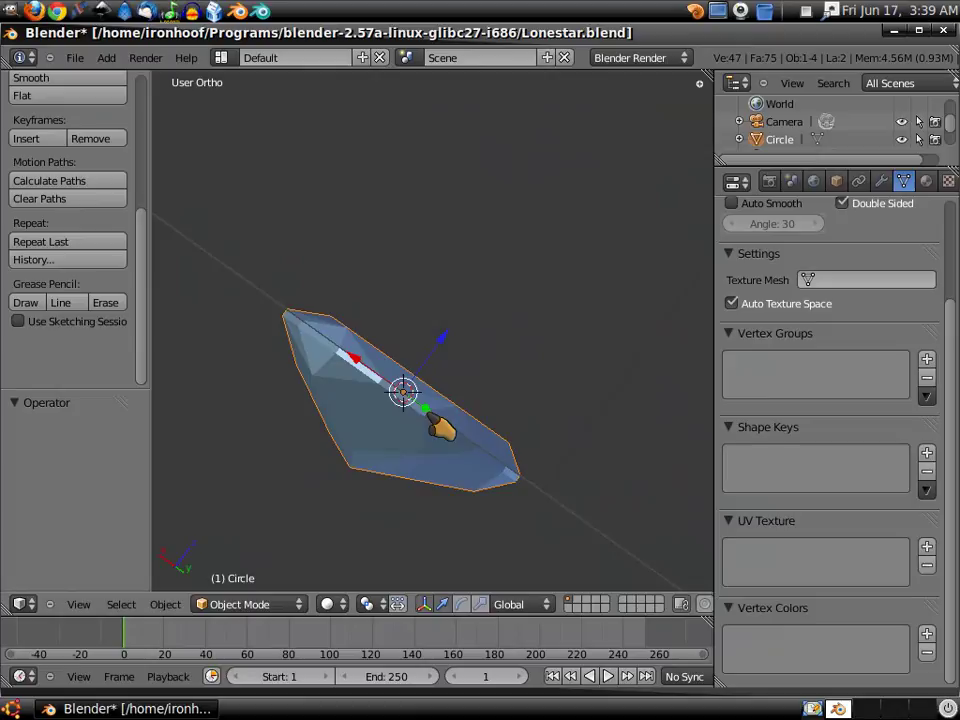
pyautogui.press('x')
pyautogui.click(440, 428)
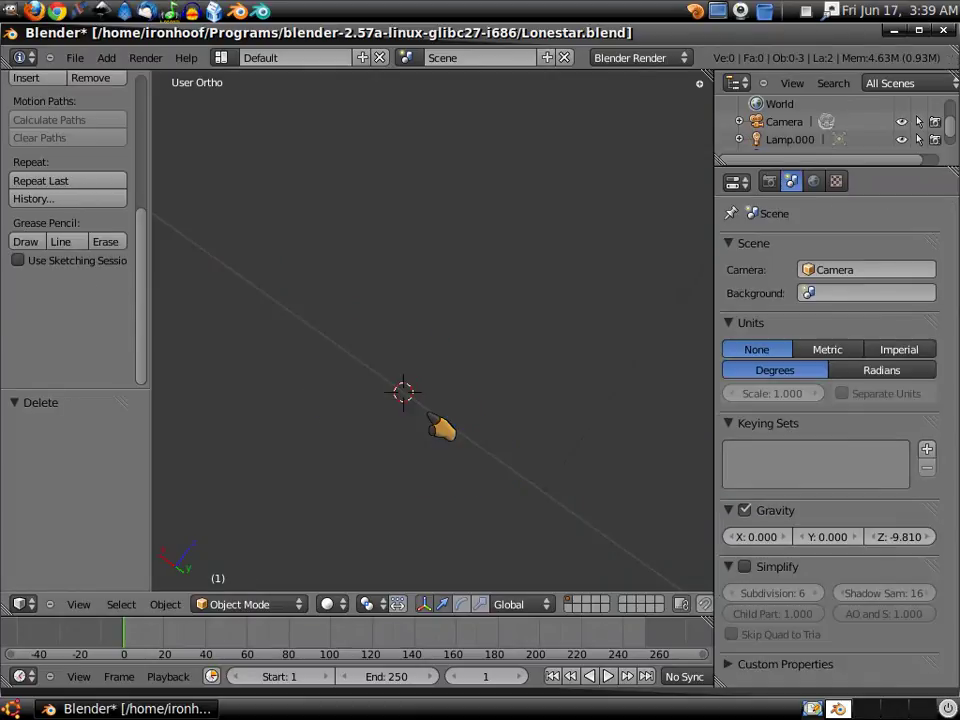
# - In top view, move the camera along X off to the left
pyautogui.press('KP_7')
pyautogui.rightClick(456, 382)
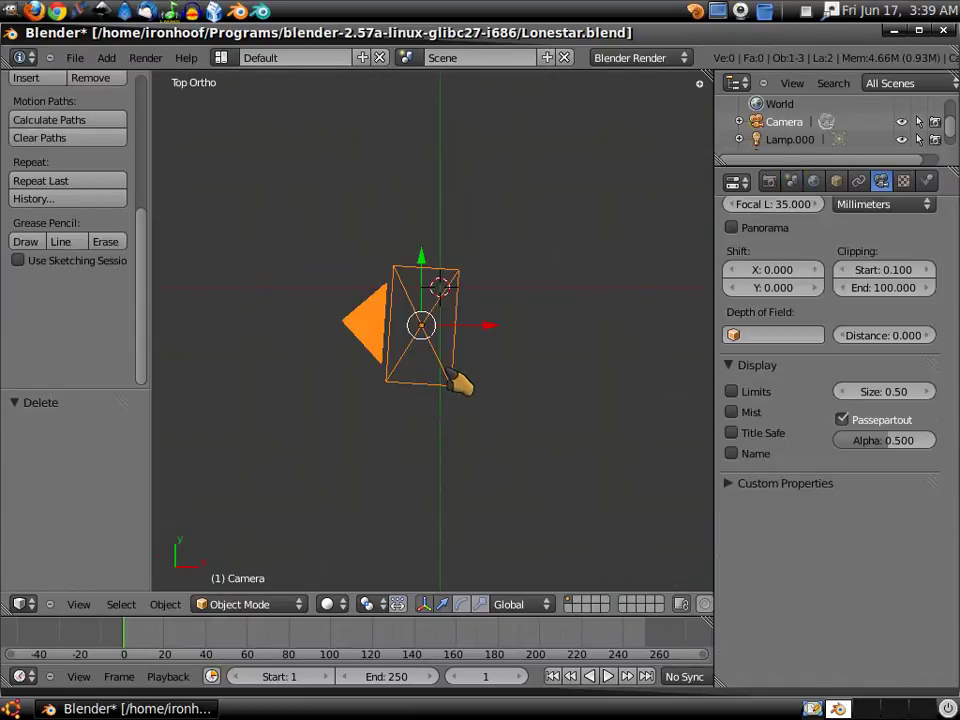
pyautogui.press('g')
pyautogui.press('x')
pyautogui.click(86, 364)
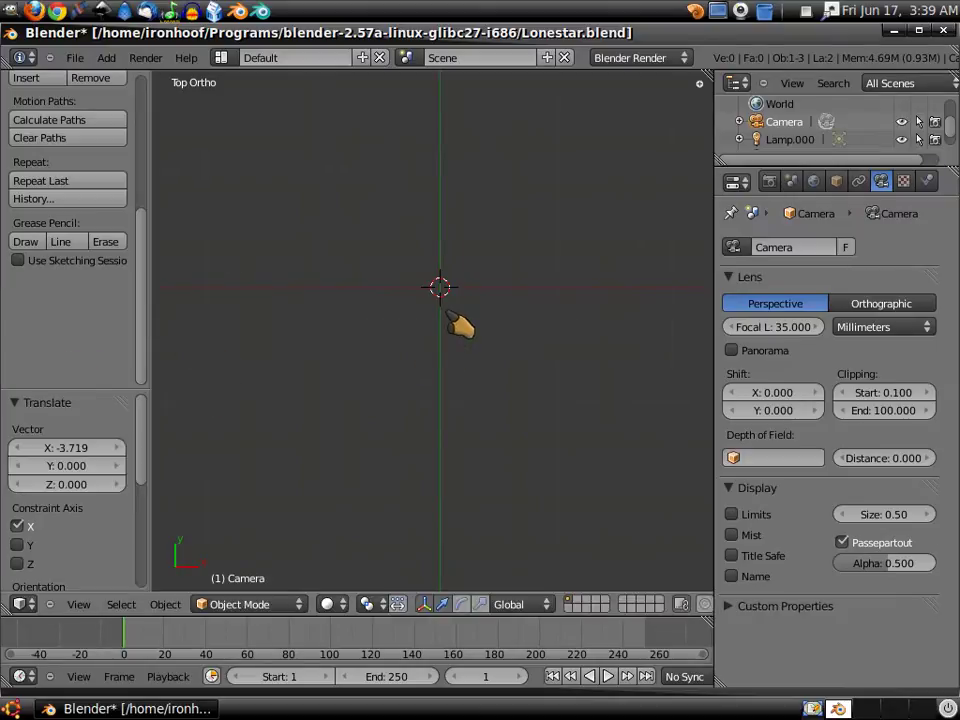
# - Snap the cursor to the world centre and add a 5-vertex circle mesh there
pyautogui.hotkey('shift', 's')
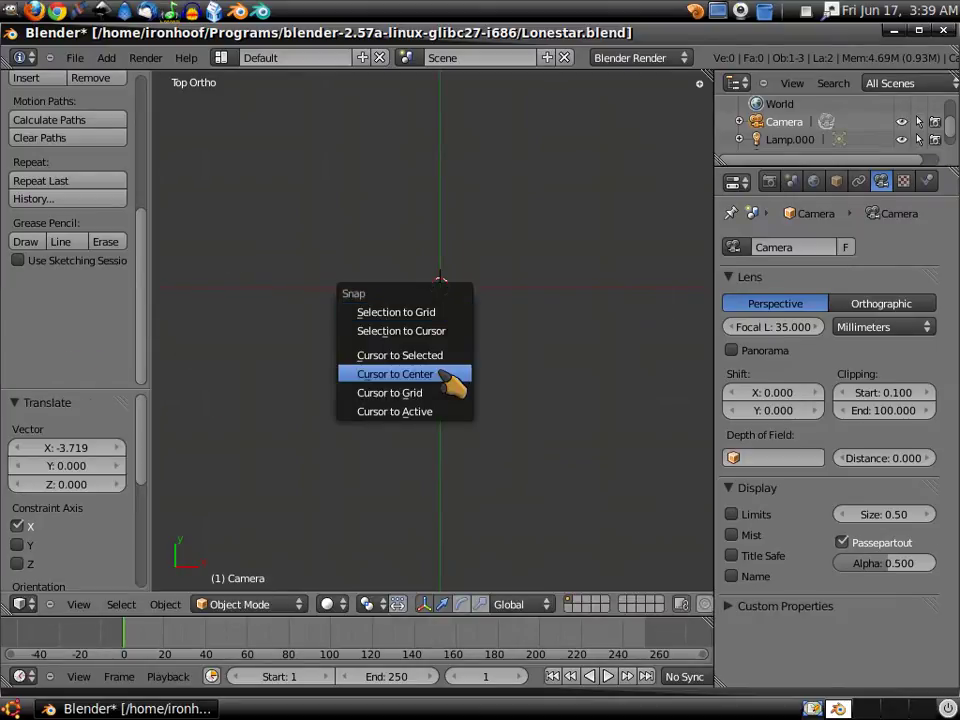
pyautogui.click(449, 376)
pyautogui.click(106, 58)
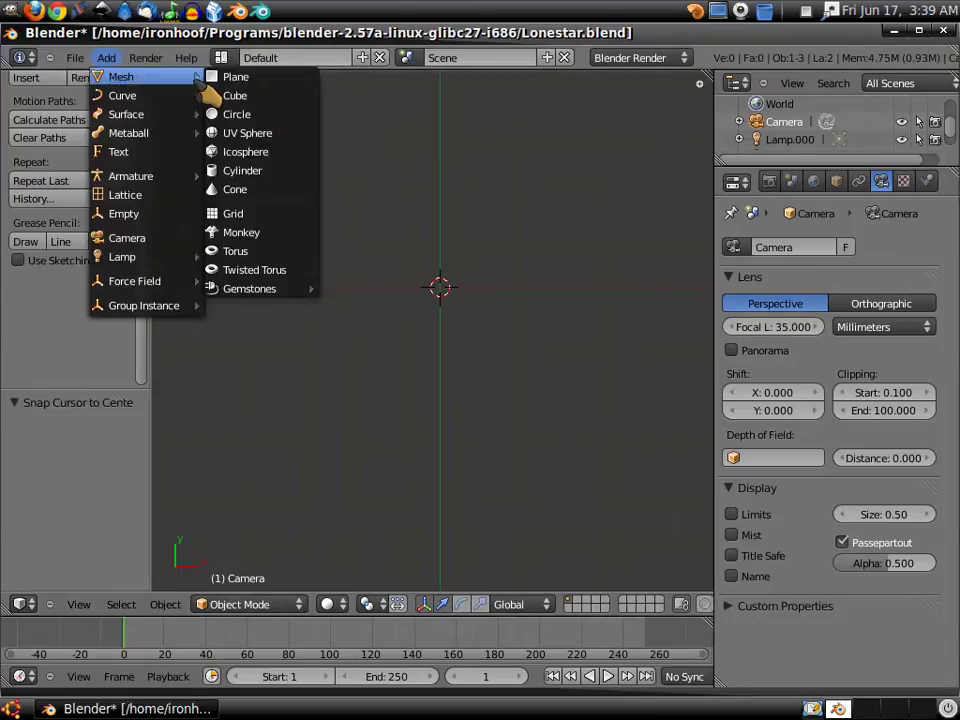
pyautogui.click(210, 112)
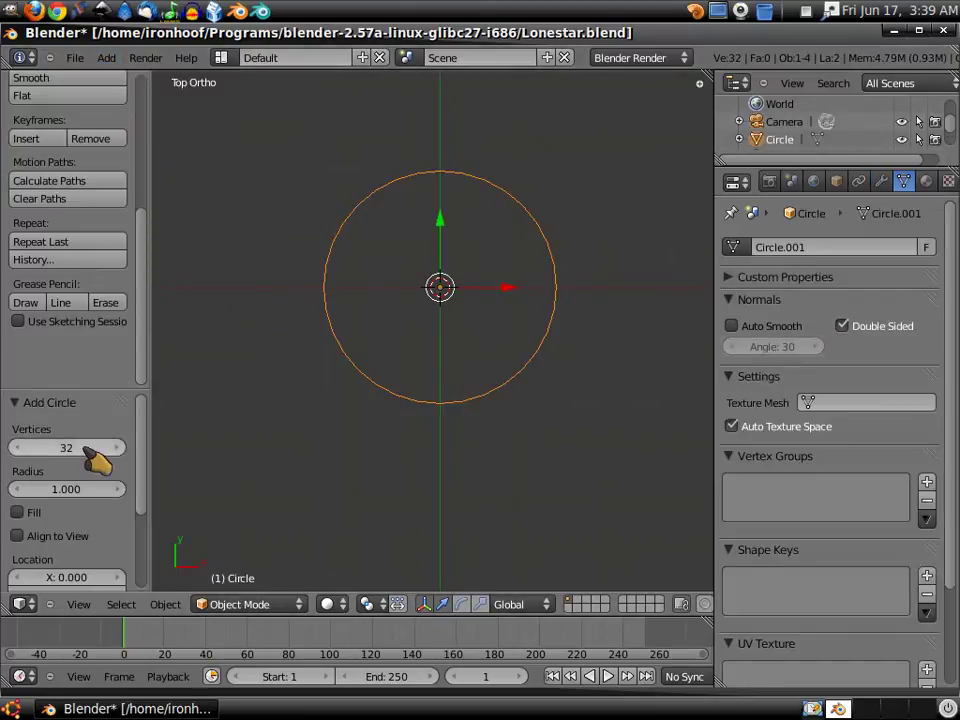
pyautogui.click(75, 447)
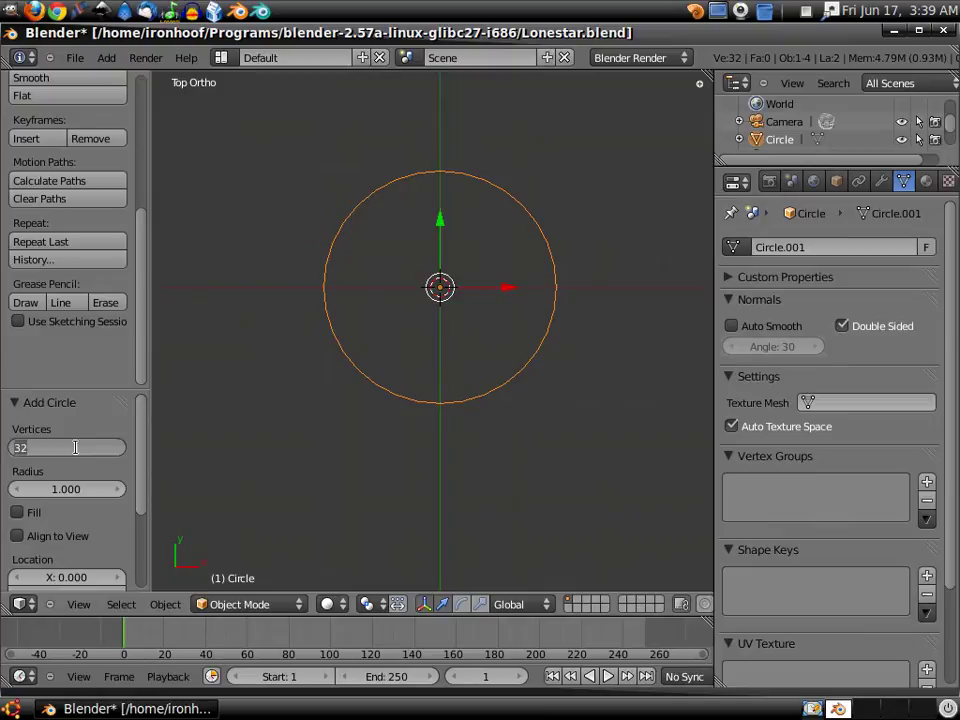
pyautogui.write('5')
pyautogui.press('Return')
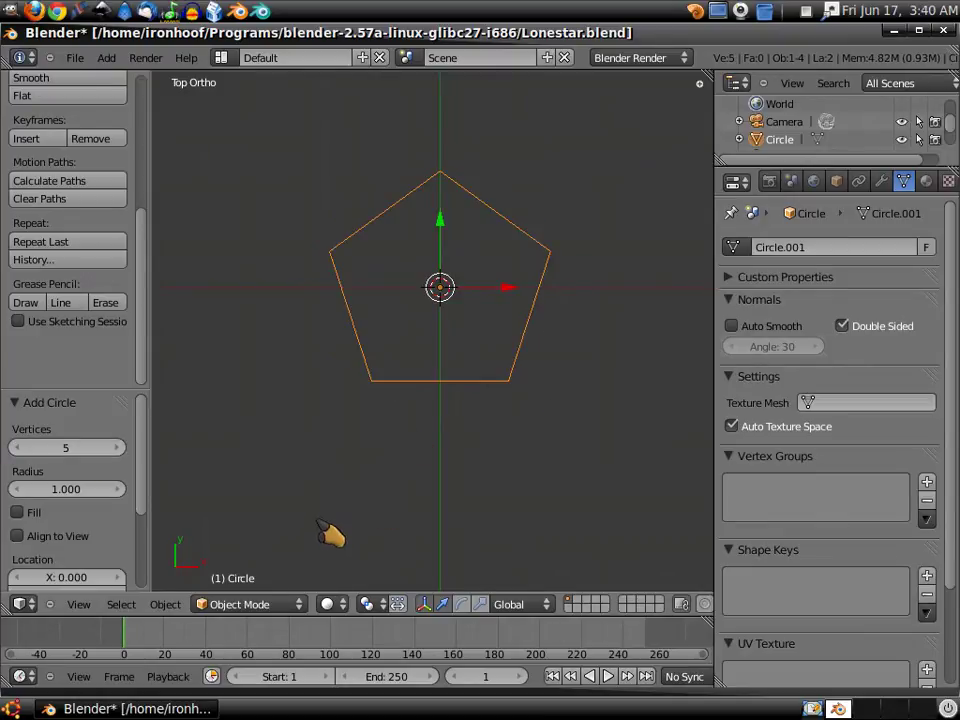
# - Extrude and shrink an inner ring, then merge it at the centre into a triangle fan
pyautogui.press('Tab')
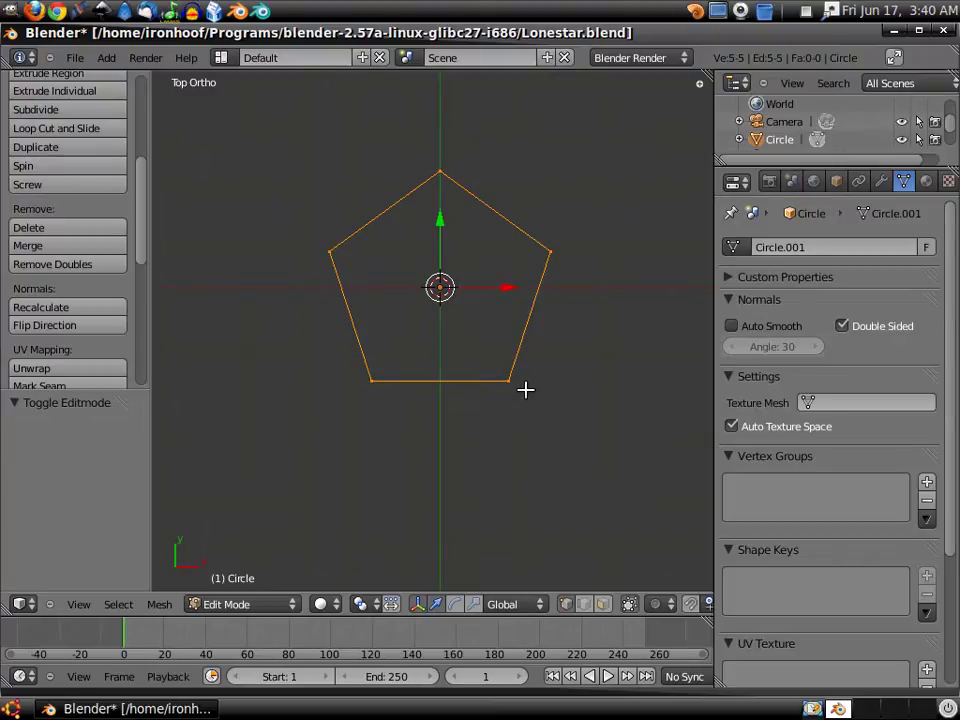
pyautogui.press('e')
pyautogui.rightClick(526, 388)
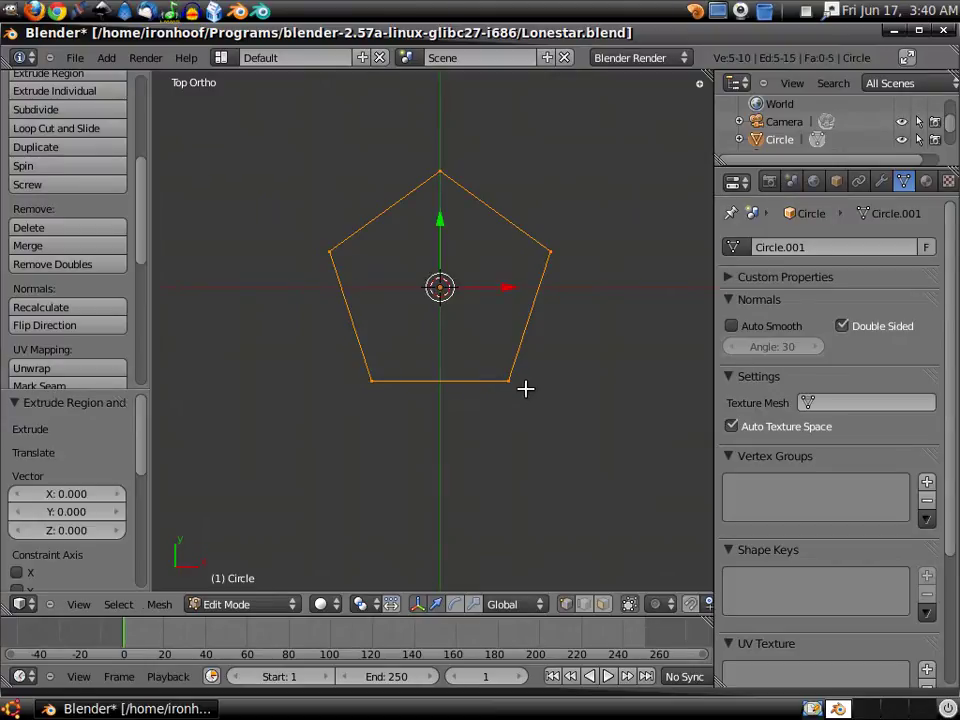
pyautogui.press('s')
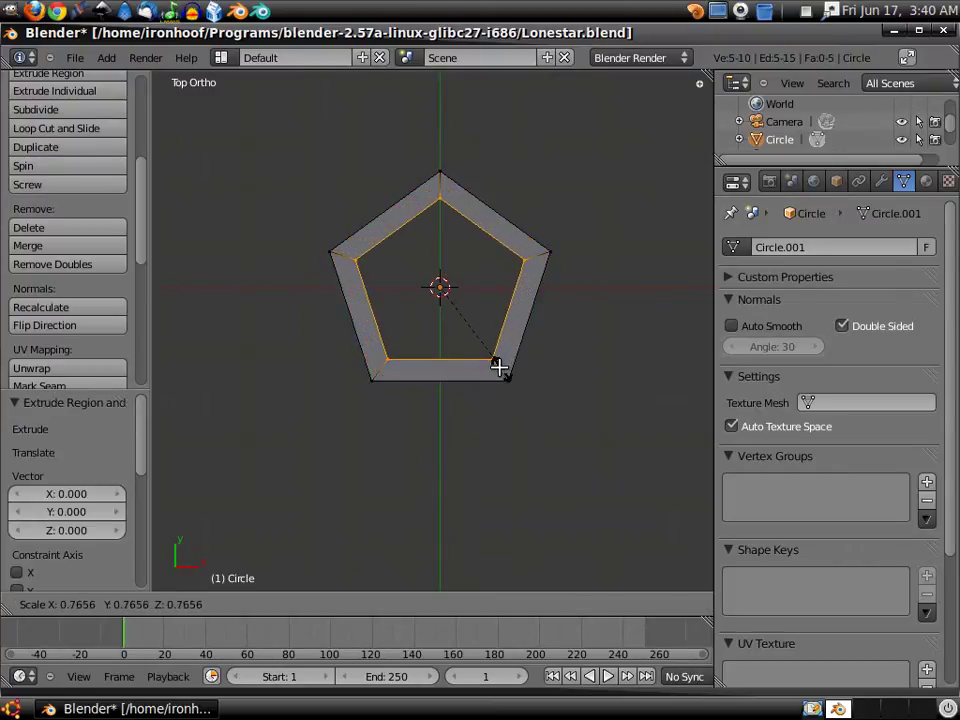
pyautogui.click(496, 365)
pyautogui.click(122, 246)
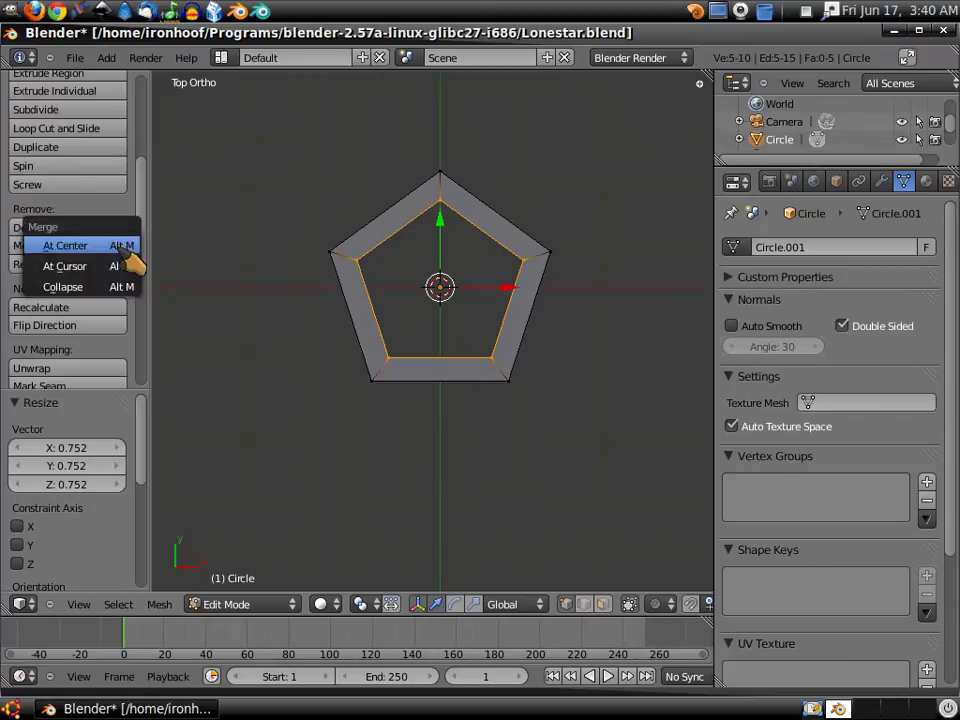
pyautogui.click(125, 245)
# - Extrude the pentagon's outer edge loop and scale it outward about 1.5 times, plus a bit more
pyautogui.scroll(-1, 450, 332)
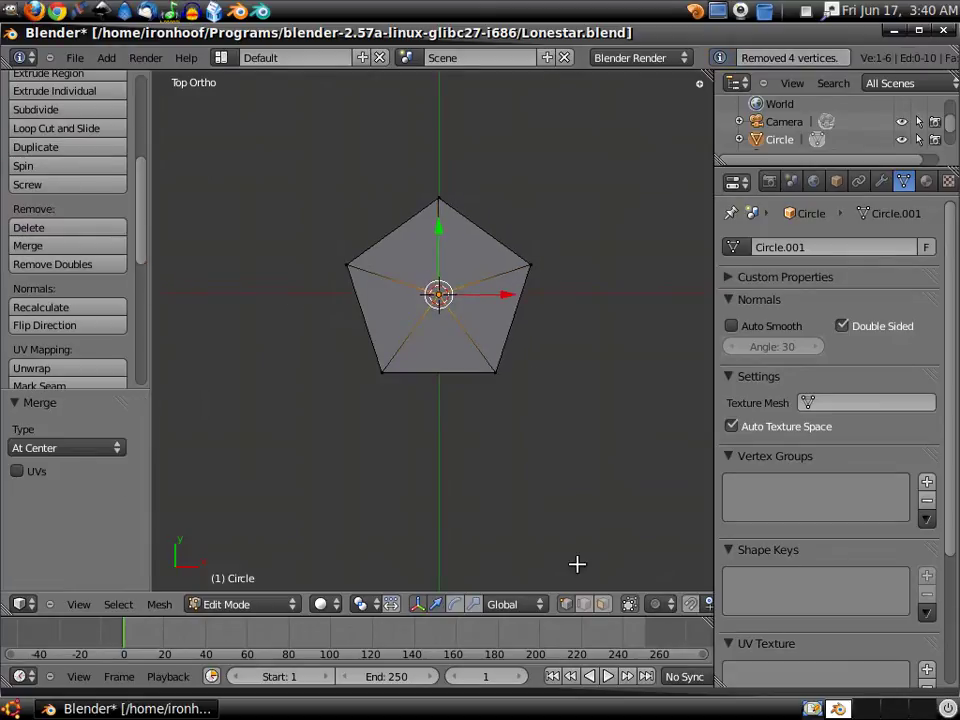
pyautogui.click(601, 604)
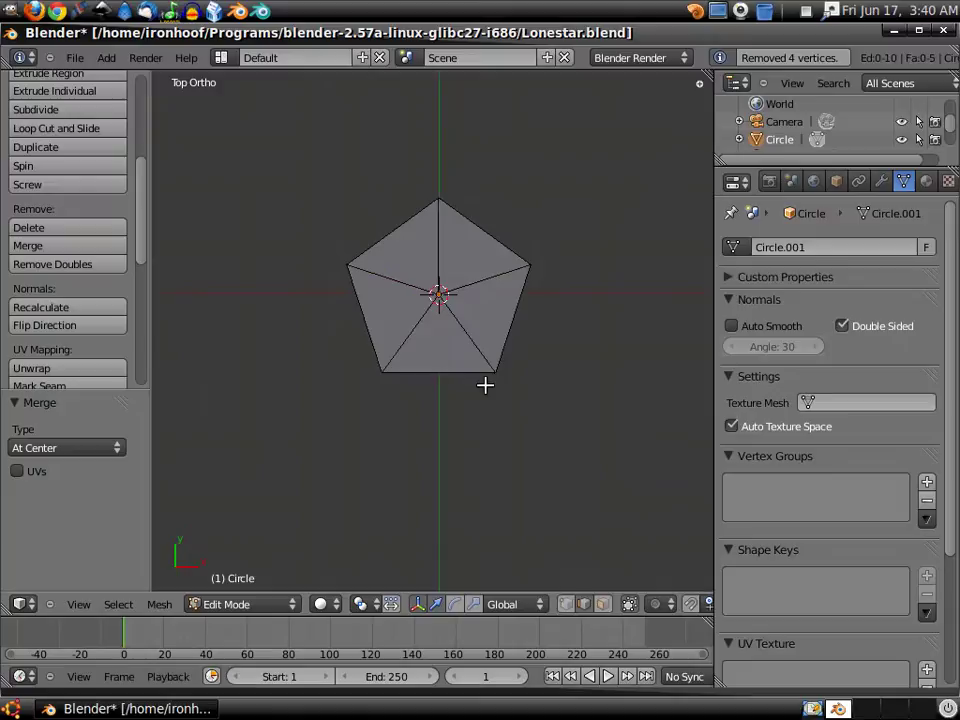
pyautogui.keyDown('alt'); pyautogui.rightClick(508, 332); pyautogui.keyUp('alt')
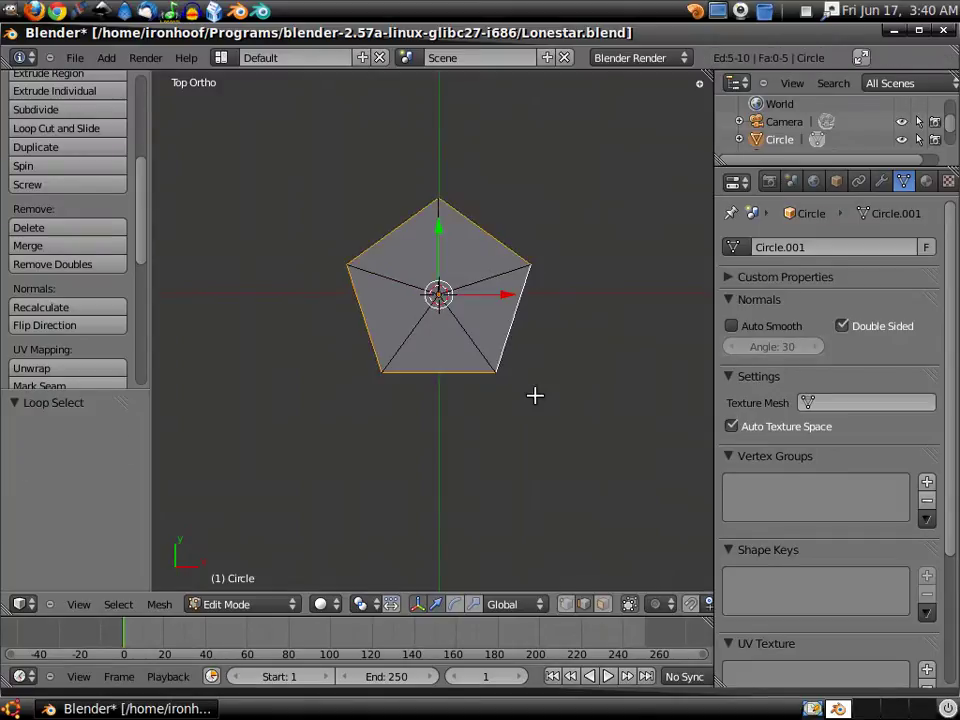
pyautogui.press('e')
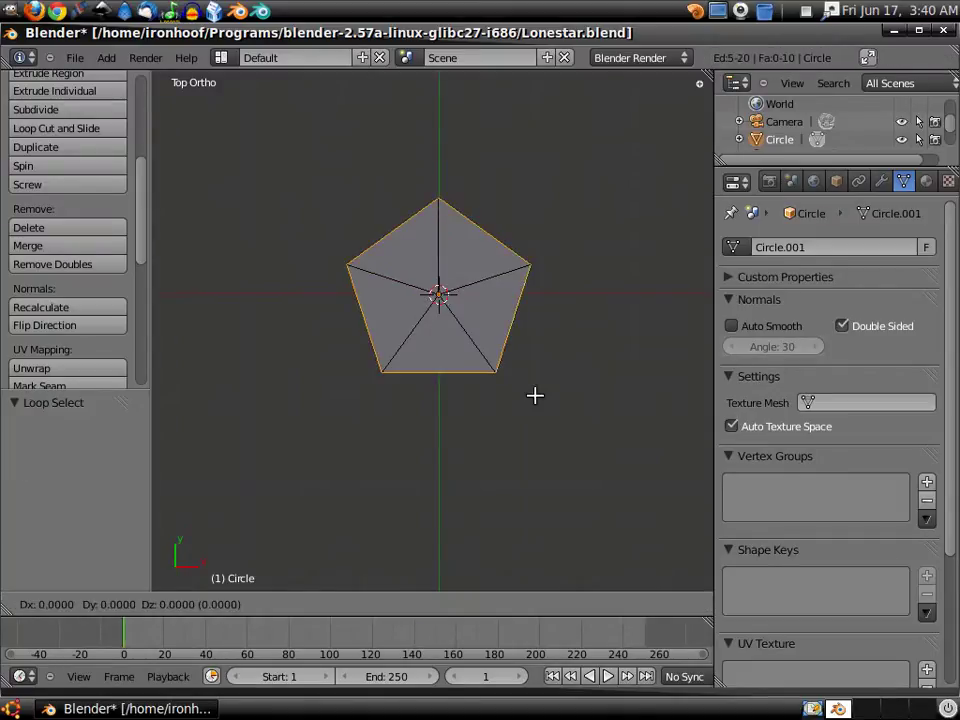
pyautogui.press('s')
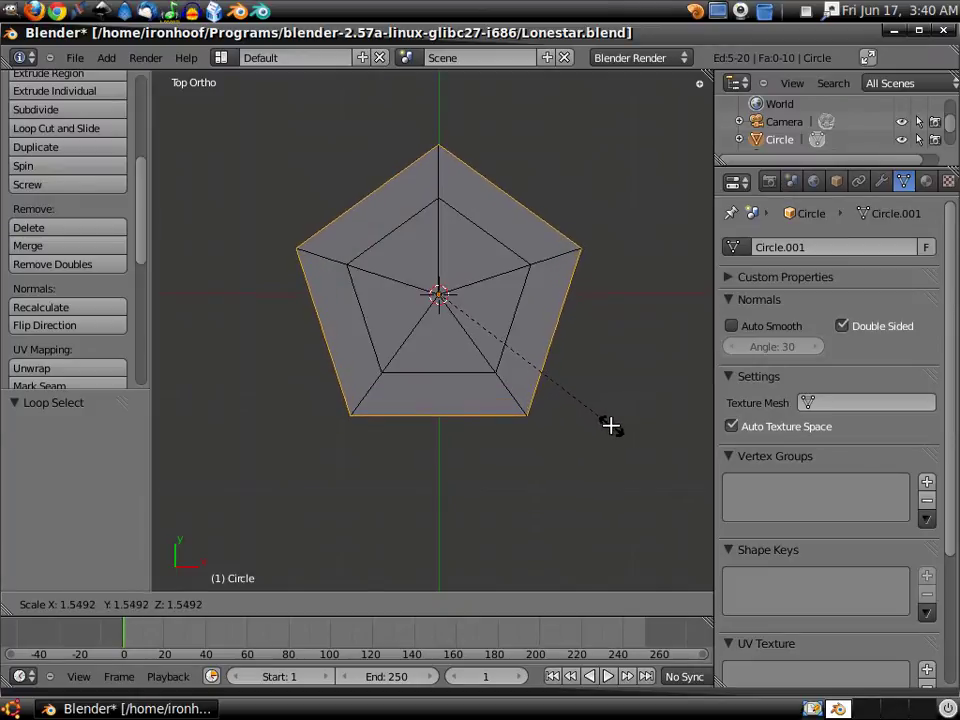
pyautogui.click(610, 425)
pyautogui.press('s')
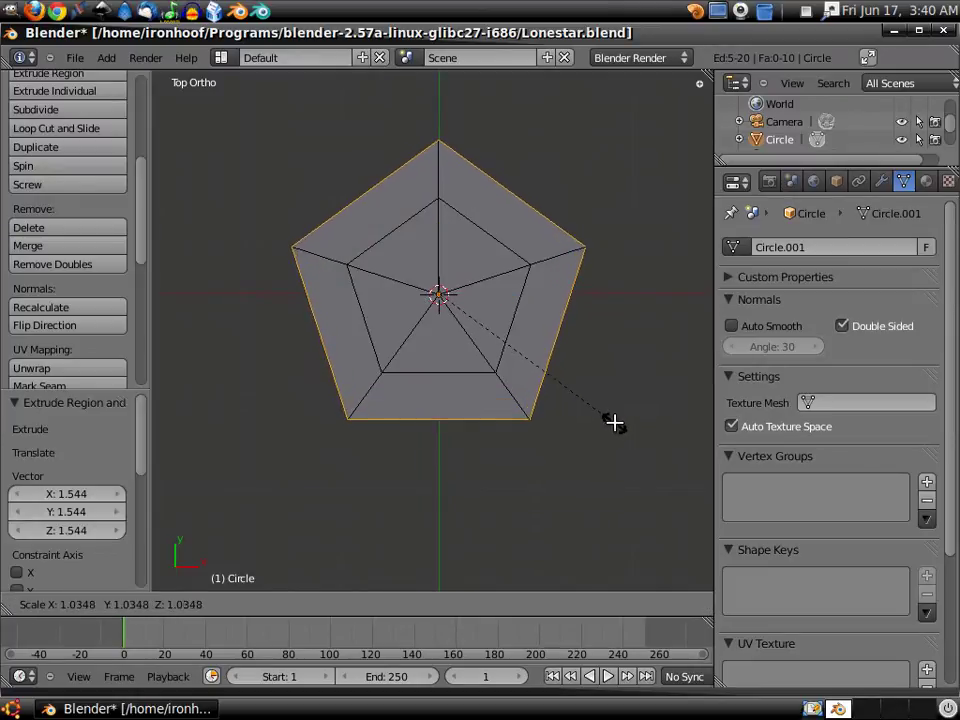
pyautogui.click(615, 424)
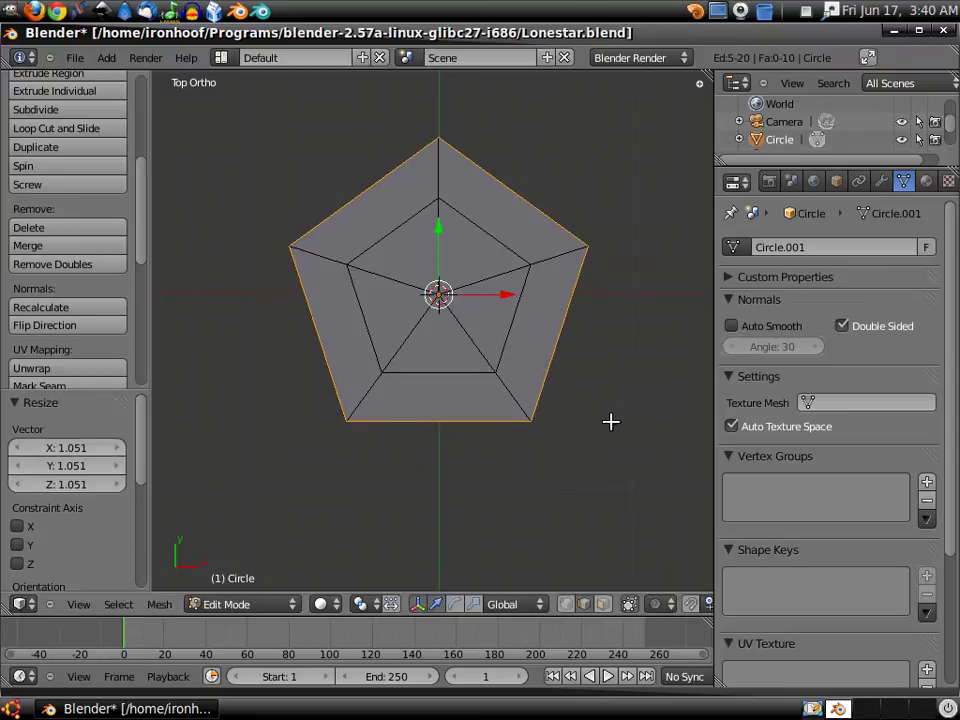
# - Delete the outer ring edges, then extrude the five spoke tips in place
pyautogui.press('x')
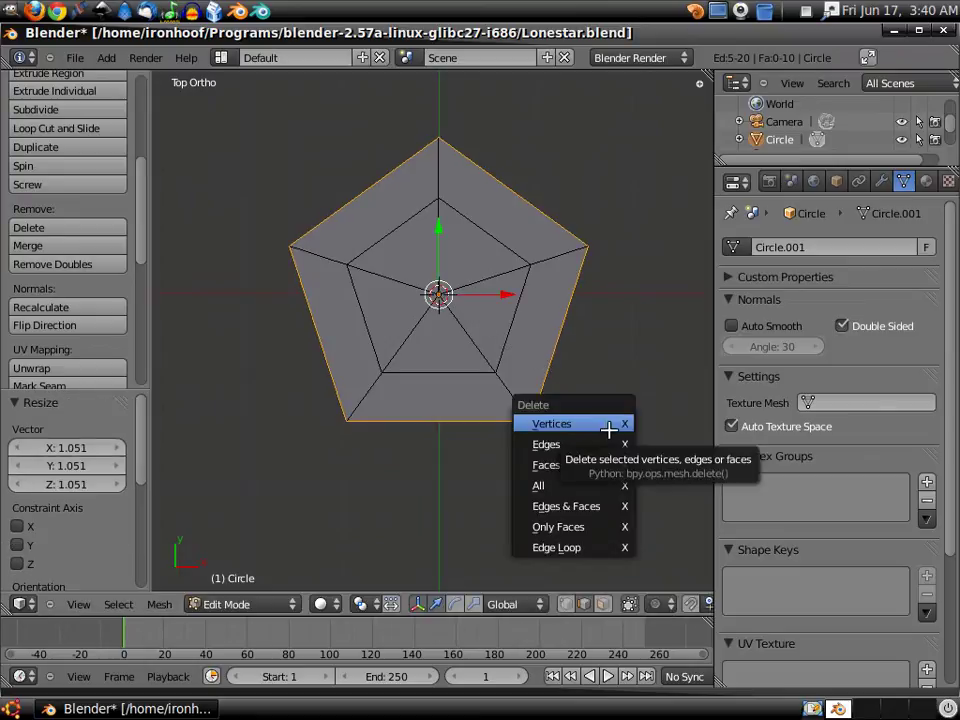
pyautogui.click(604, 436)
pyautogui.rightClick(577, 244)
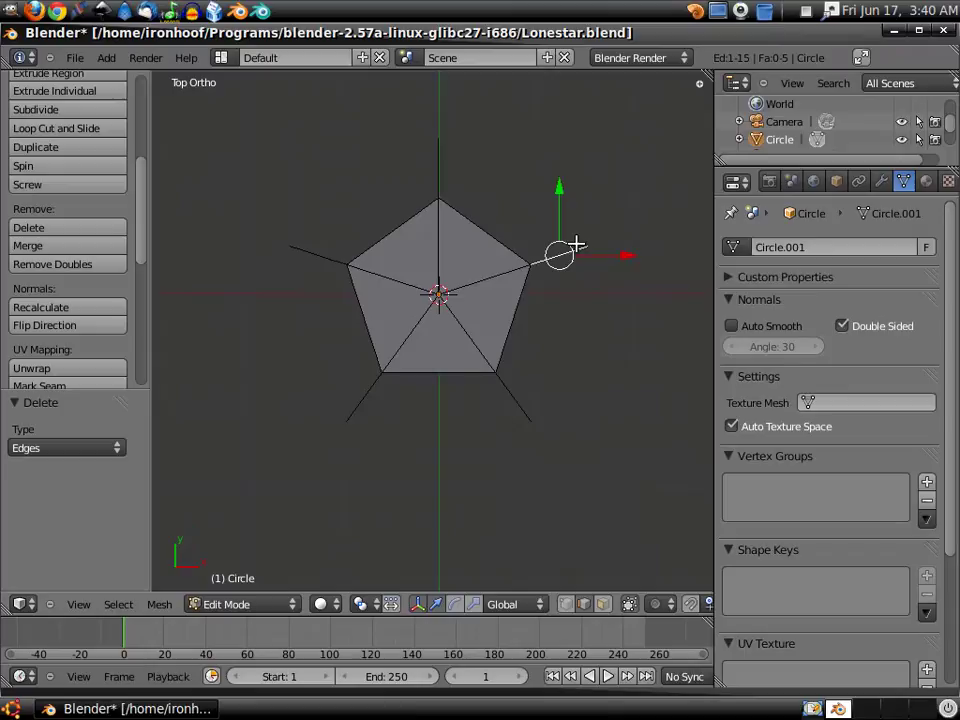
pyautogui.keyDown('shift'); pyautogui.rightClick(435, 179); pyautogui.keyUp('shift')
pyautogui.keyDown('shift'); pyautogui.rightClick(325, 258); pyautogui.keyUp('shift')
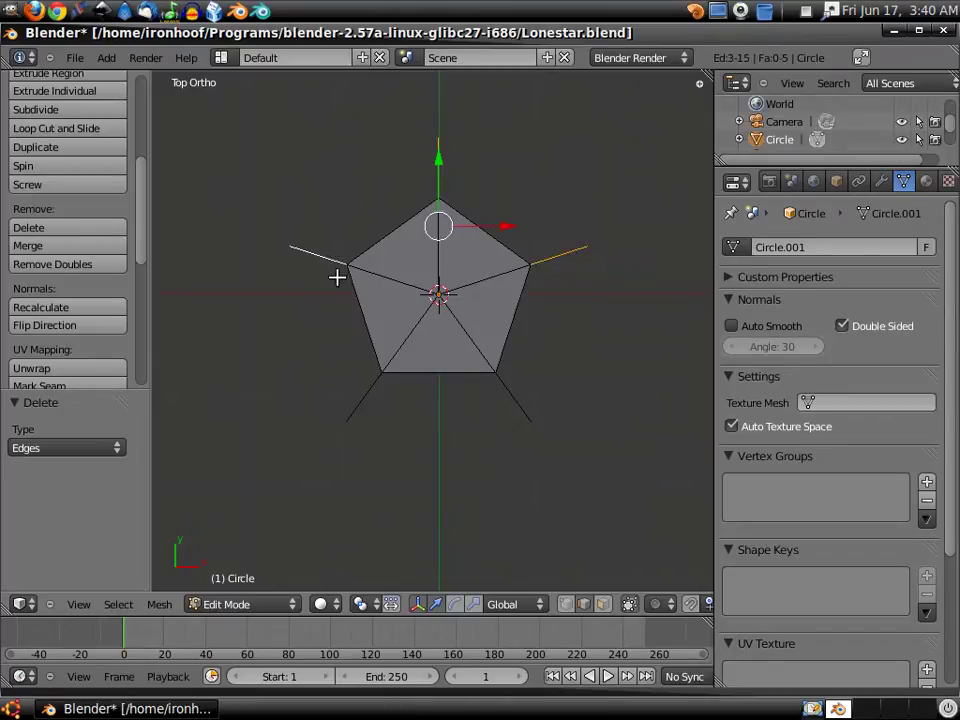
pyautogui.keyDown('shift'); pyautogui.rightClick(367, 387); pyautogui.keyUp('shift')
pyautogui.keyDown('shift'); pyautogui.rightClick(506, 403); pyautogui.keyUp('shift')
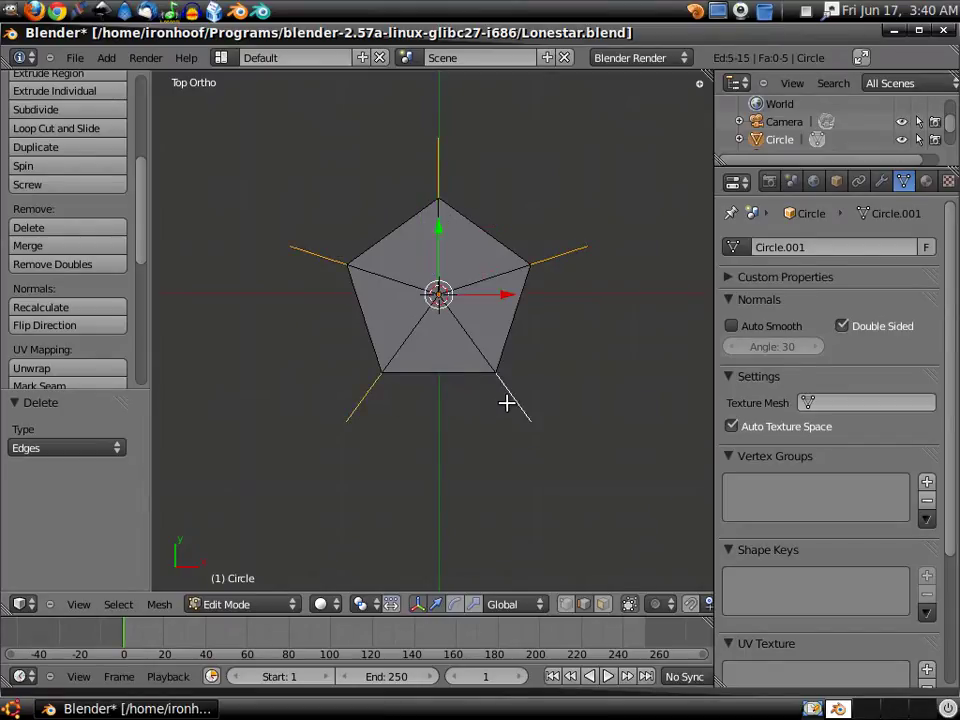
pyautogui.press('e')
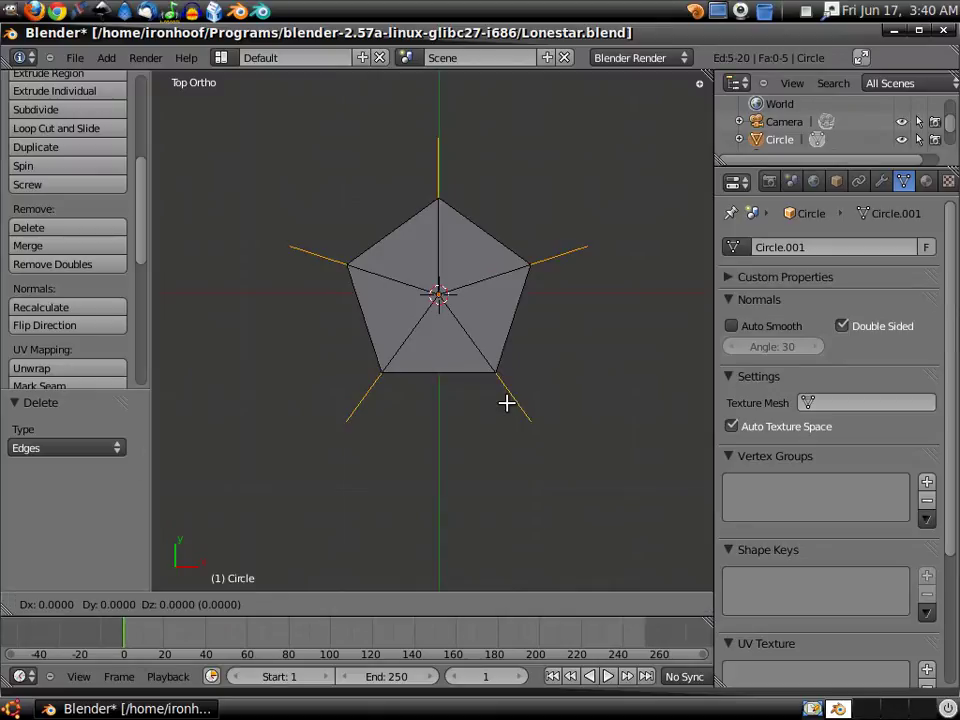
pyautogui.rightClick(506, 403)
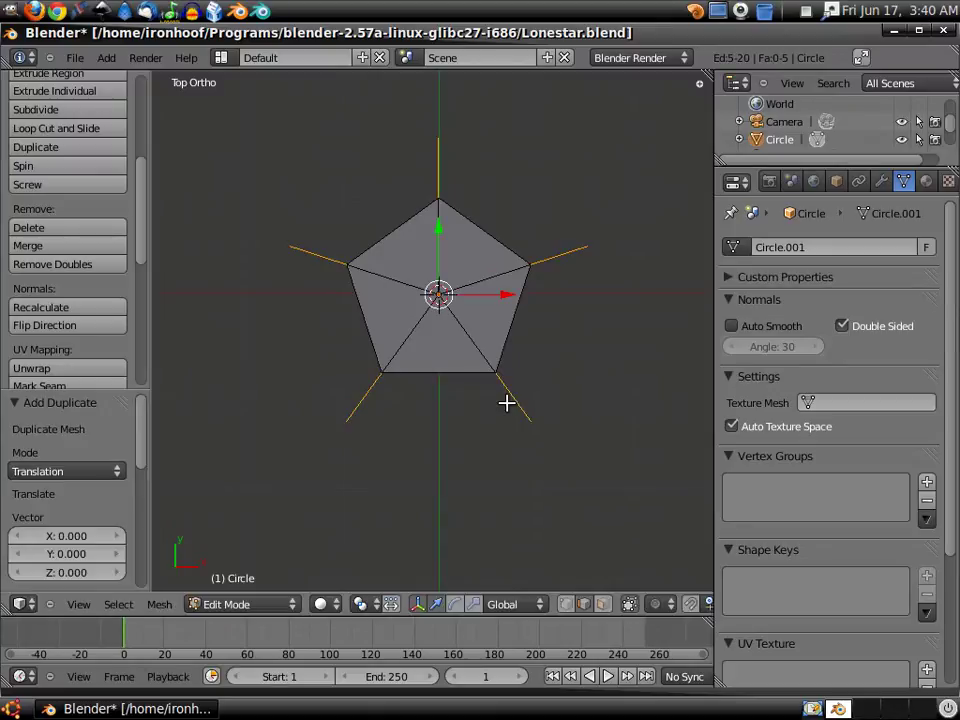
# - In vertex mode, merge the right/top and top/upper-left spoke tip pairs at their centres
pyautogui.click(566, 604)
pyautogui.rightClick(588, 243)
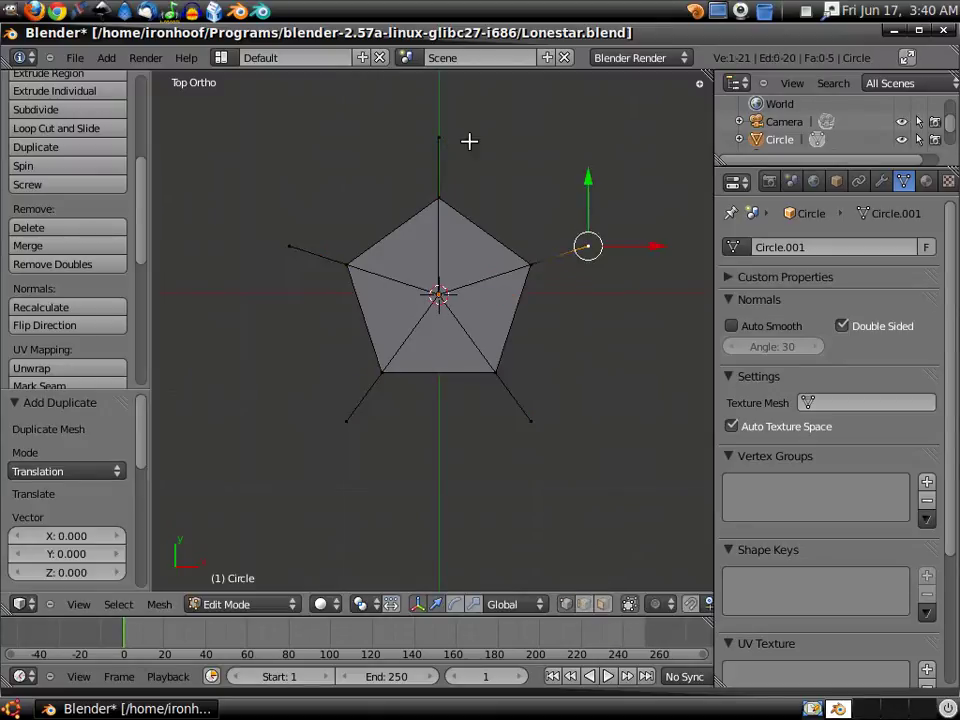
pyautogui.keyDown('shift'); pyautogui.rightClick(441, 136); pyautogui.keyUp('shift')
pyautogui.click(100, 245)
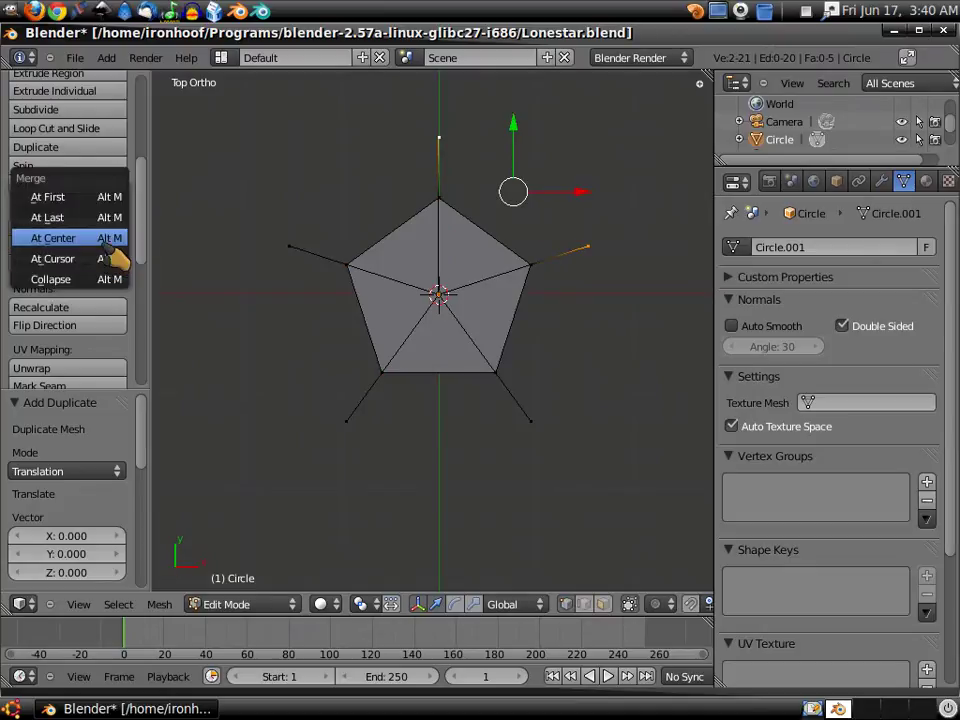
pyautogui.click(100, 238)
pyautogui.rightClick(436, 141)
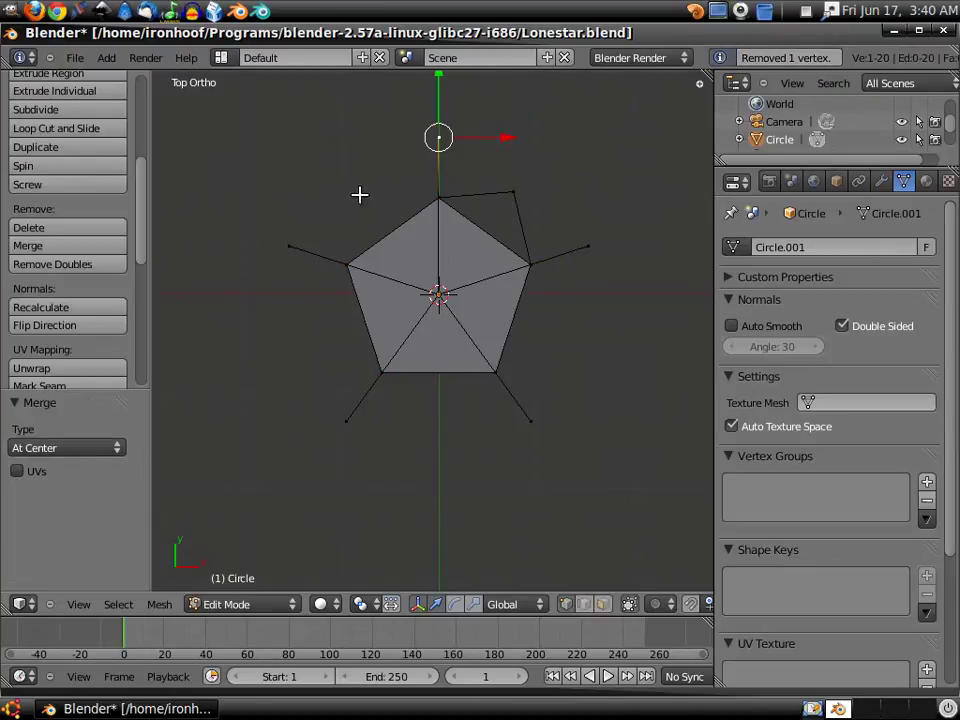
pyautogui.keyDown('shift'); pyautogui.rightClick(288, 246); pyautogui.keyUp('shift')
pyautogui.click(115, 246)
pyautogui.click(60, 245)
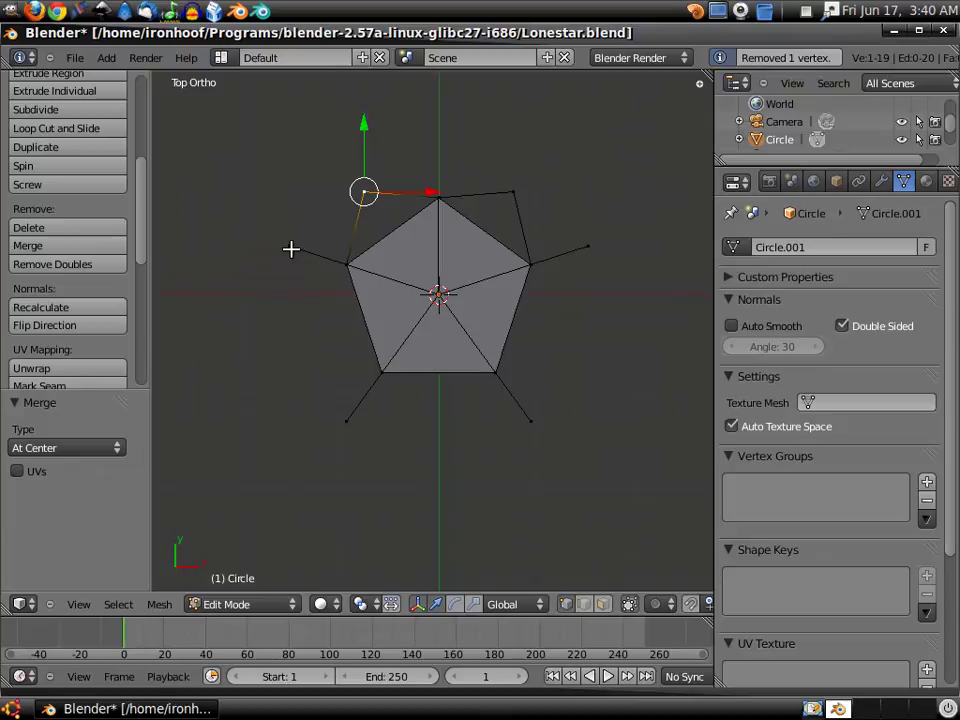
# - Merge the left, bottom and right spoke tip pairs at their centres
pyautogui.rightClick(290, 247)
pyautogui.keyDown('shift'); pyautogui.rightClick(346, 420); pyautogui.keyUp('shift')
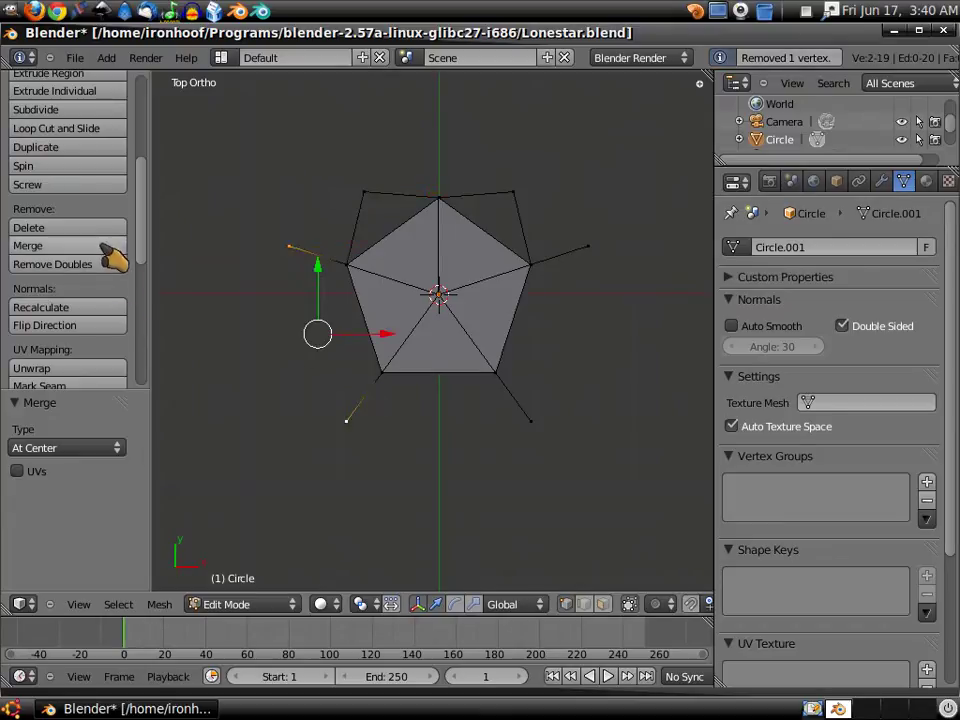
pyautogui.click(105, 245)
pyautogui.rightClick(346, 420)
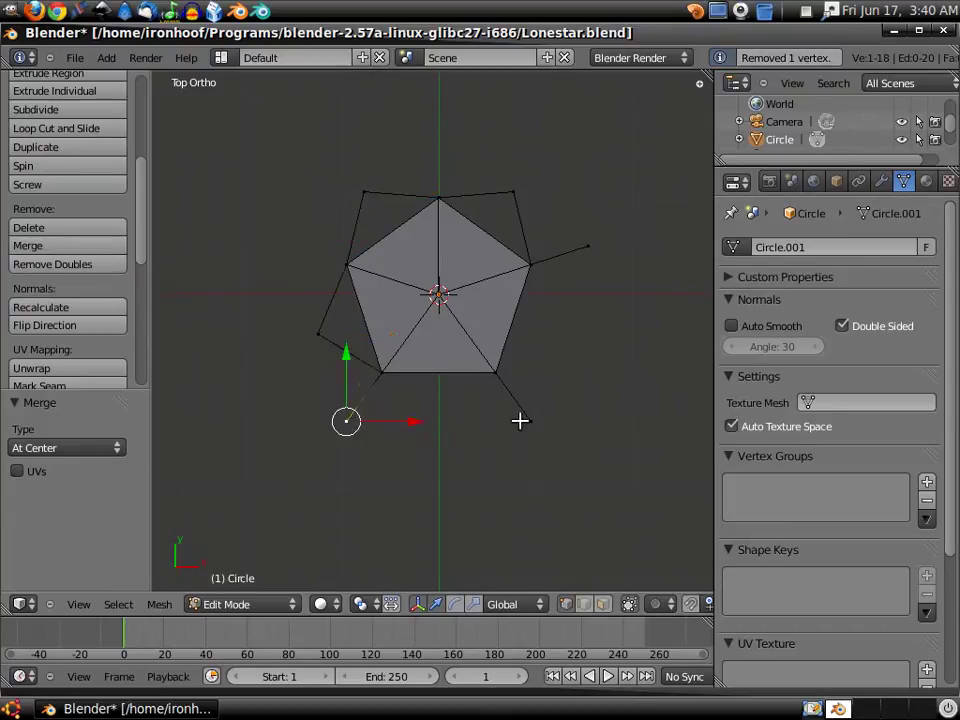
pyautogui.keyDown('shift'); pyautogui.rightClick(530, 420); pyautogui.keyUp('shift')
pyautogui.click(115, 245)
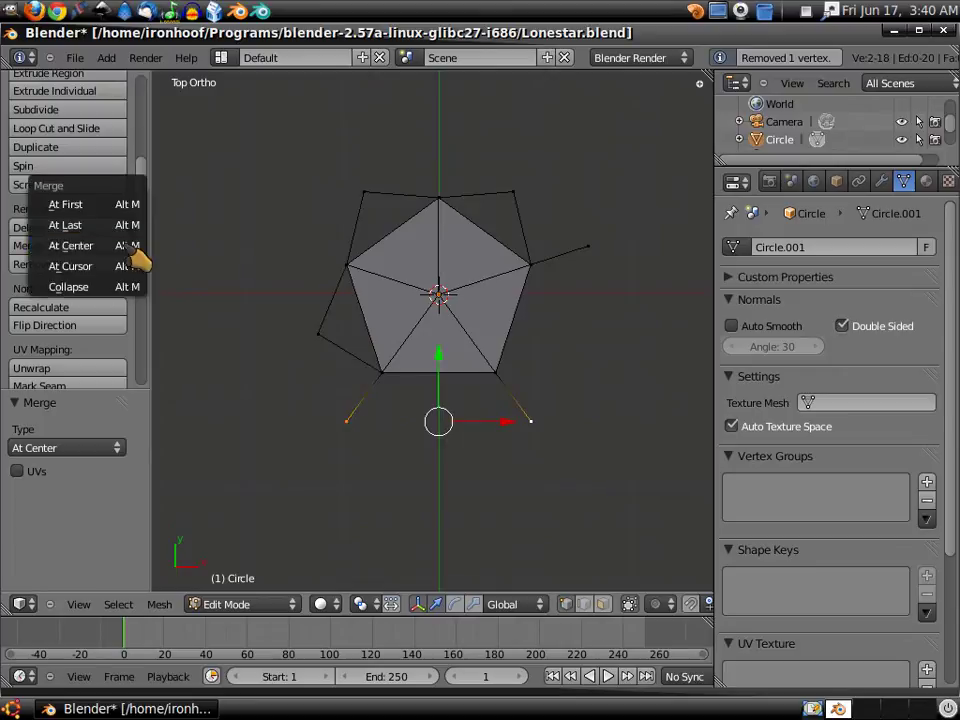
pyautogui.rightClick(588, 247)
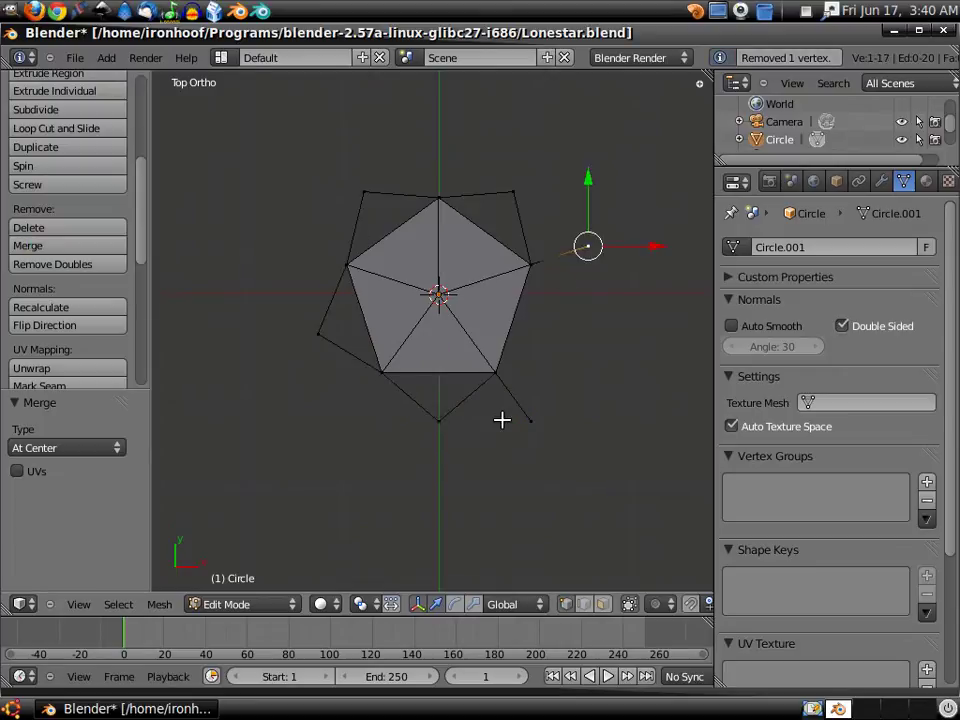
pyautogui.keyDown('shift'); pyautogui.rightClick(530, 420); pyautogui.keyUp('shift')
pyautogui.click(112, 247)
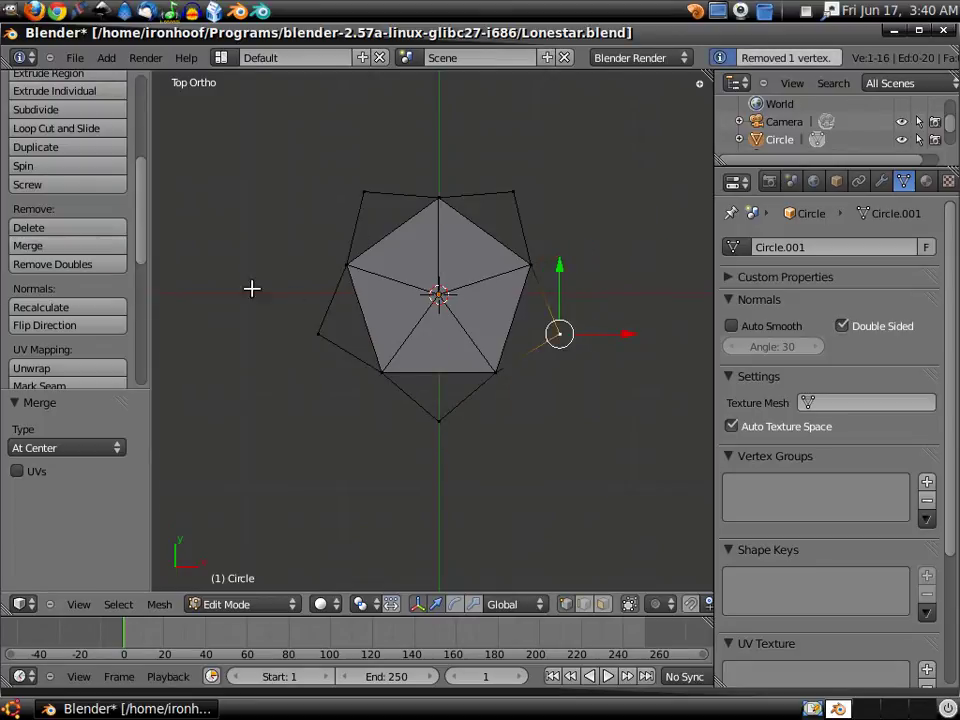
# - Select the five merged outer star points
pyautogui.keyDown('shift'); pyautogui.rightClick(442, 419); pyautogui.keyUp('shift')
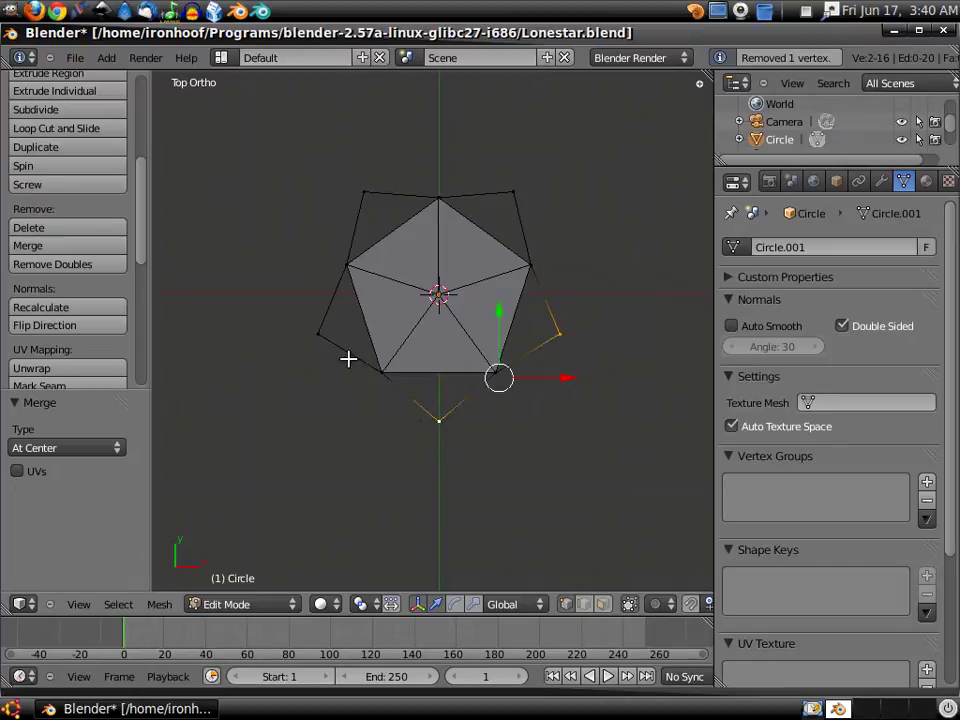
pyautogui.keyDown('shift'); pyautogui.rightClick(312, 342); pyautogui.keyUp('shift')
pyautogui.keyDown('shift'); pyautogui.rightClick(354, 183); pyautogui.keyUp('shift')
pyautogui.keyDown('shift'); pyautogui.rightClick(522, 189); pyautogui.keyUp('shift')
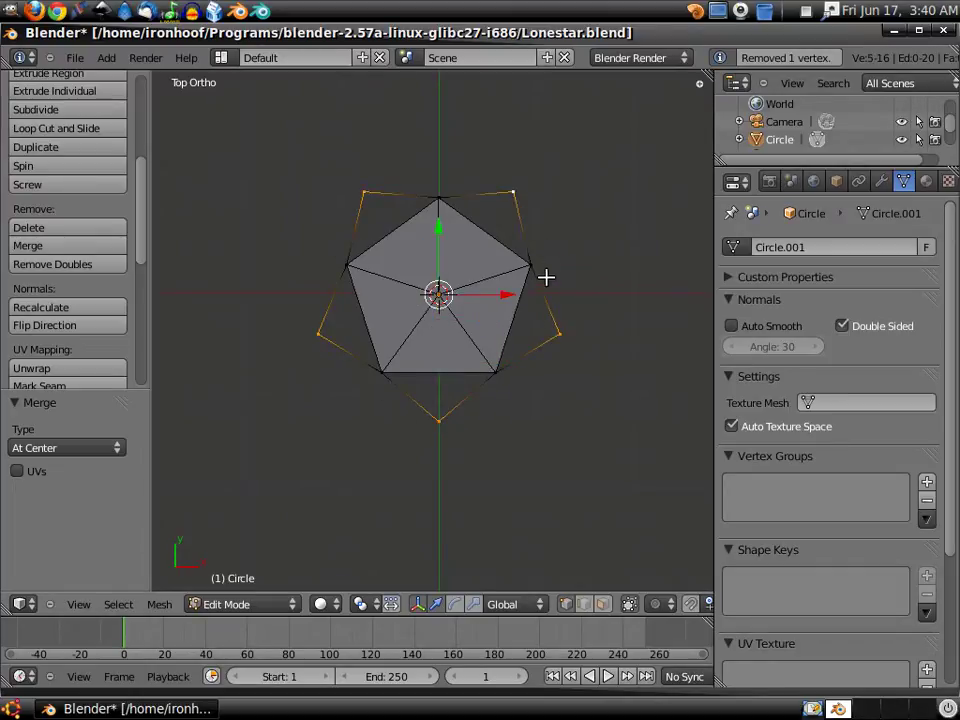
# - Scale the five outer star points down to 0.946
pyautogui.press('s')
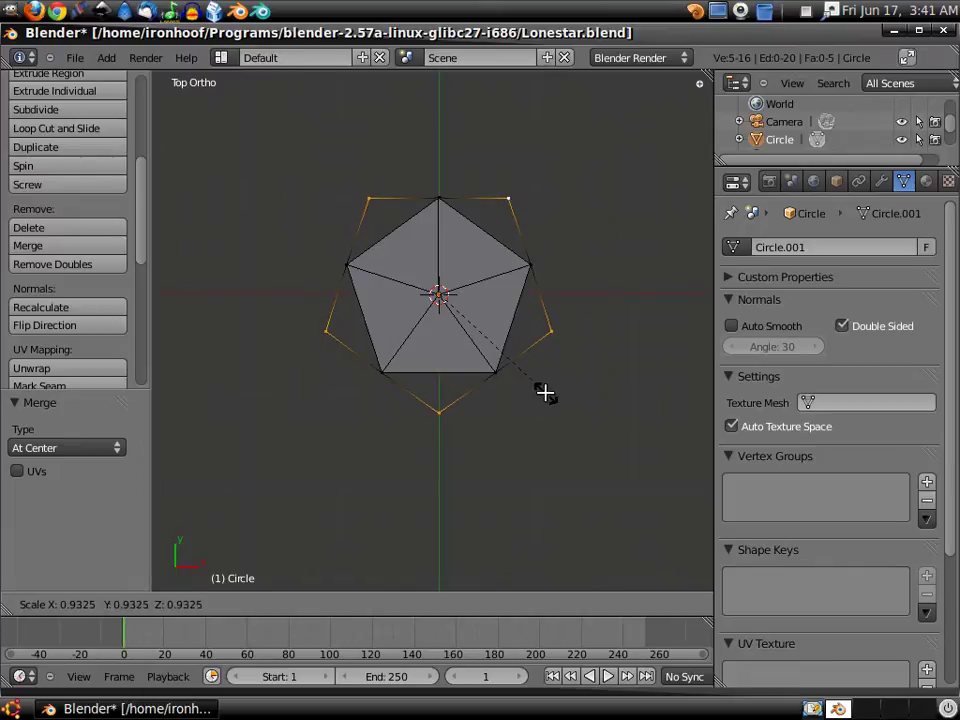
pyautogui.click(550, 391)
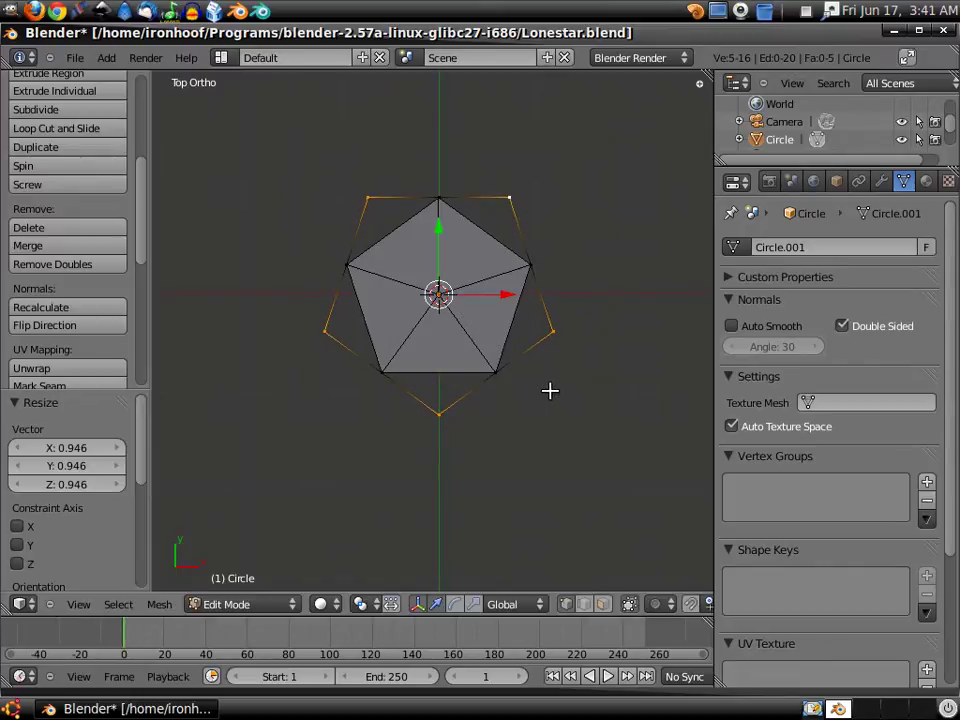
pyautogui.scroll(1, 574, 385)
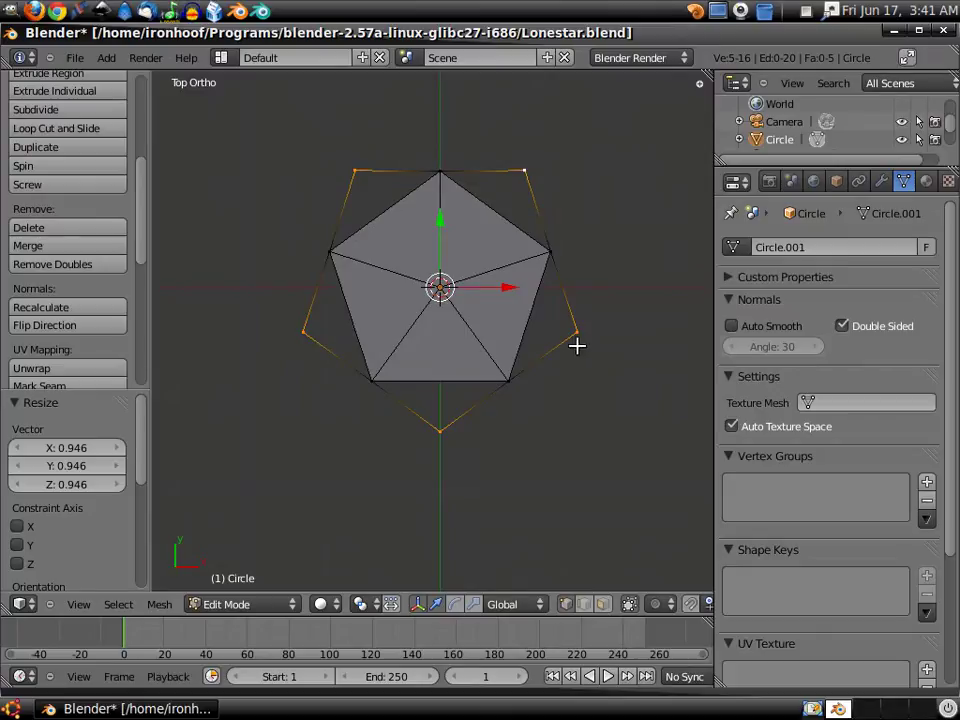
# - Extrude two edges from the pentagon's lower-right corner, one rightward and one down-left
pyautogui.rightClick(578, 336)
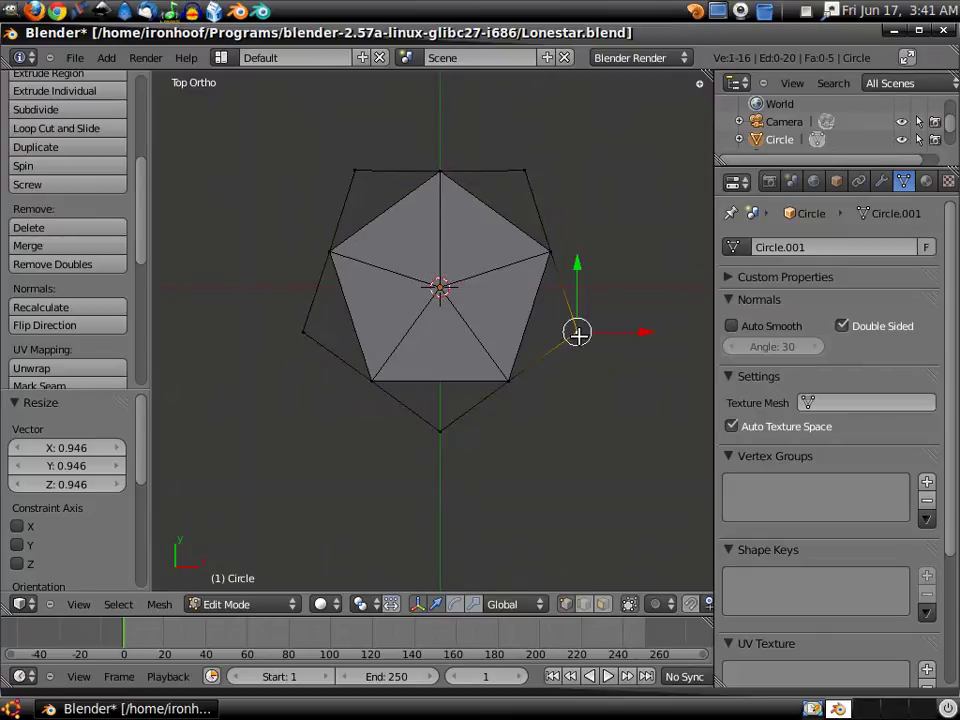
pyautogui.rightClick(510, 378)
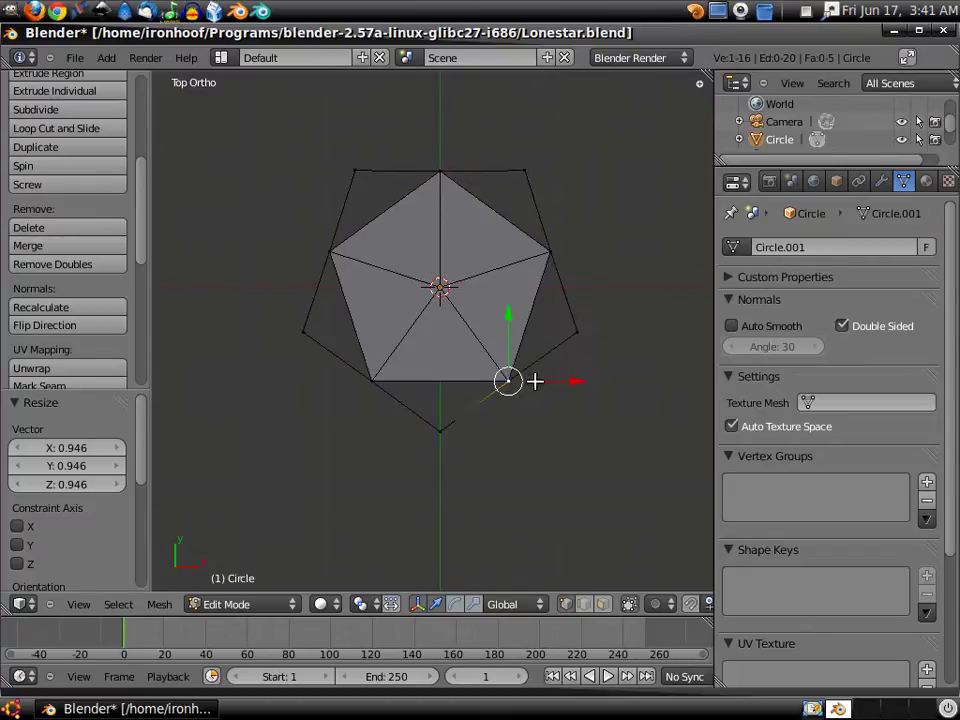
pyautogui.press('e')
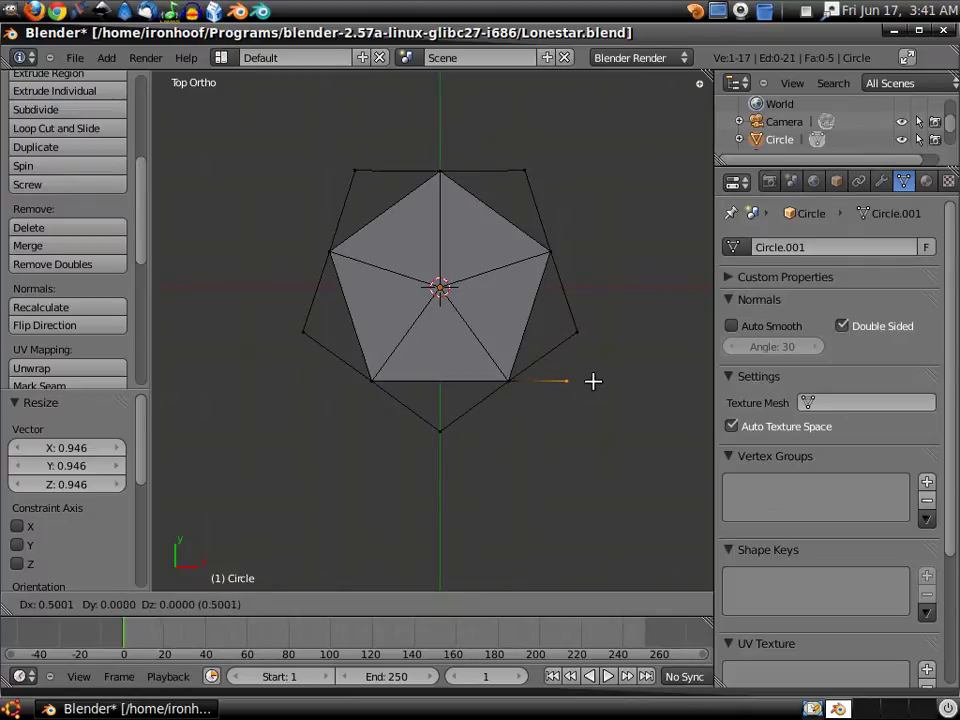
pyautogui.click(592, 381)
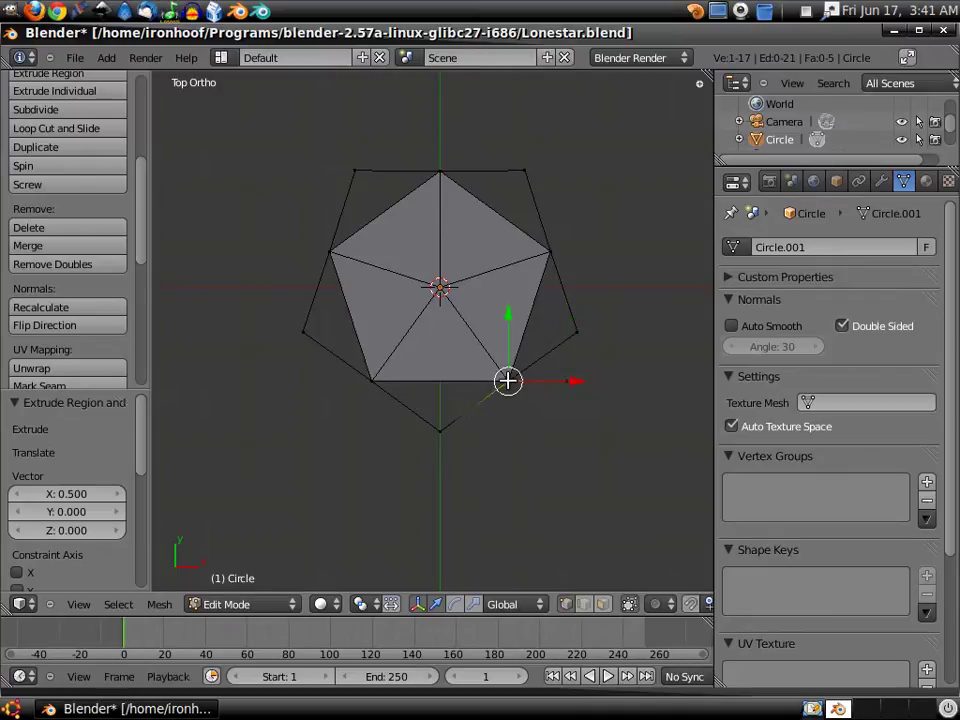
pyautogui.rightClick(508, 381)
pyautogui.press('e')
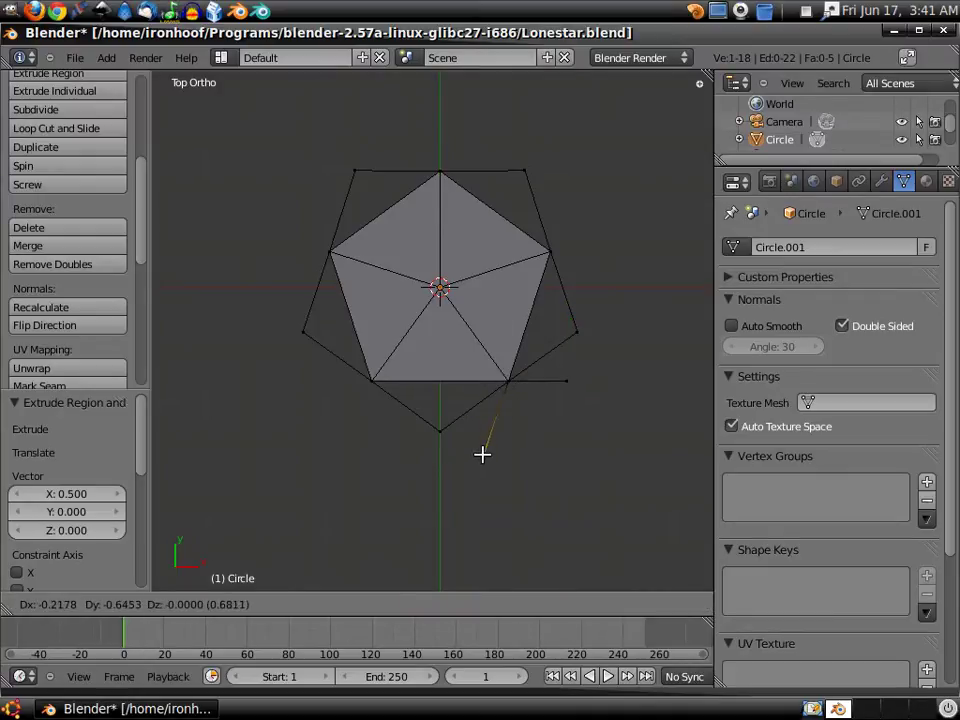
pyautogui.click(482, 455)
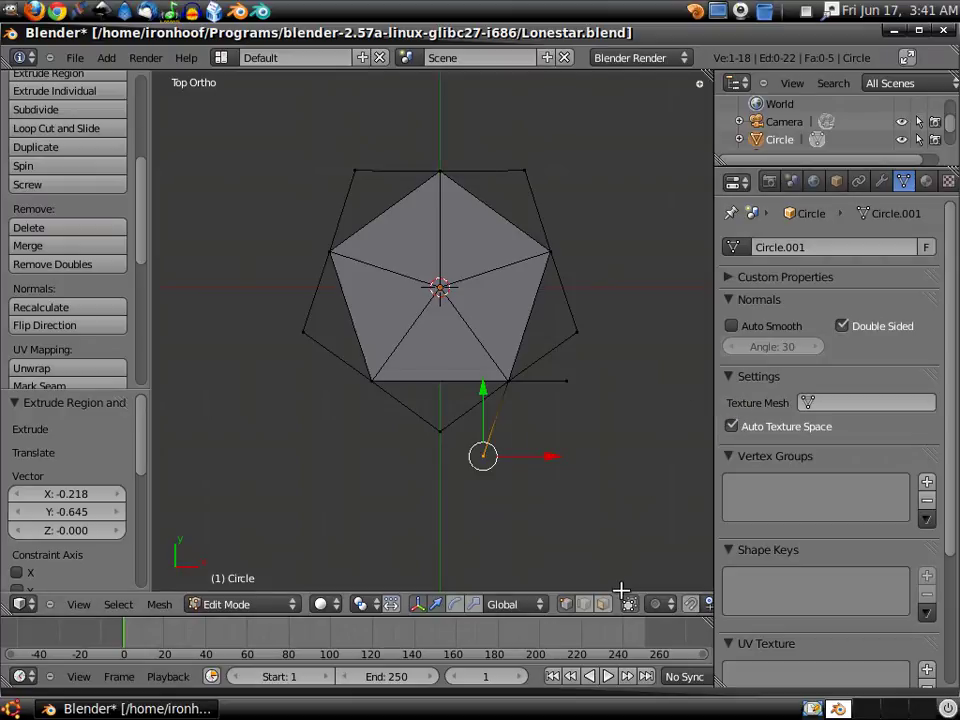
# - In edge mode, select all ten outer star edges around the ring
pyautogui.press('a')
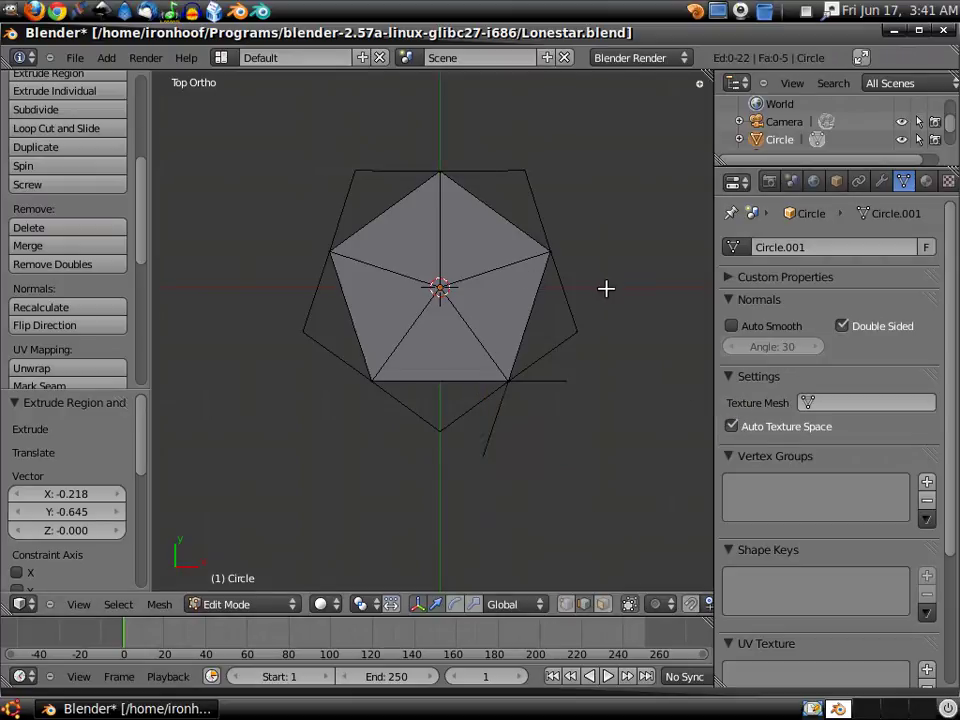
pyautogui.rightClick(567, 291)
pyautogui.keyDown('shift'); pyautogui.rightClick(538, 214); pyautogui.keyUp('shift')
pyautogui.keyDown('shift'); pyautogui.rightClick(505, 177); pyautogui.keyUp('shift')
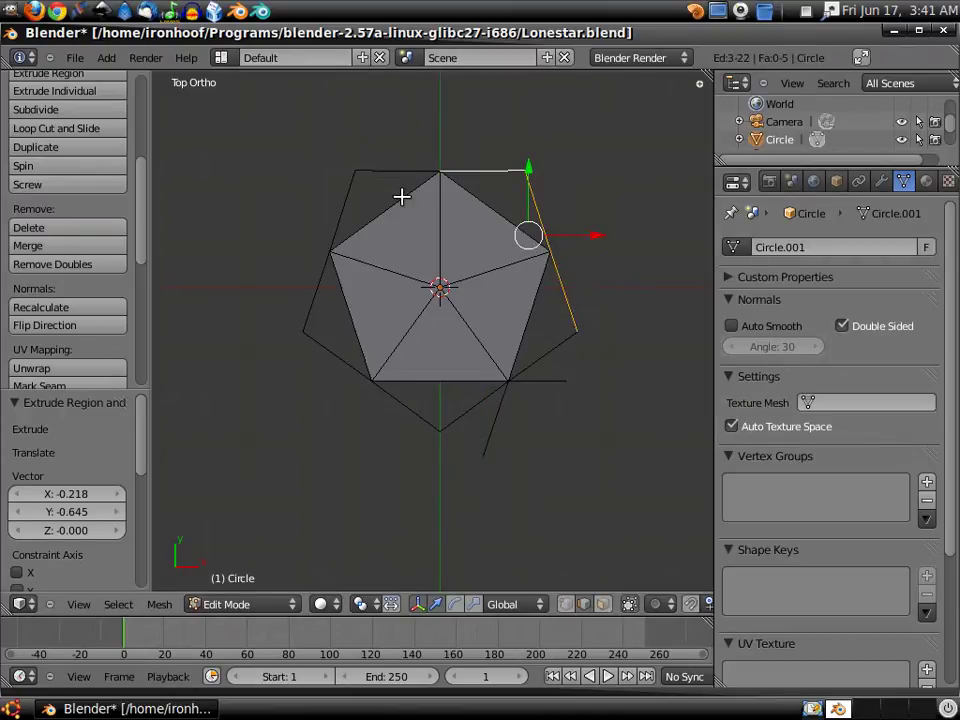
pyautogui.keyDown('shift'); pyautogui.rightClick(368, 170); pyautogui.keyUp('shift')
pyautogui.keyDown('shift'); pyautogui.rightClick(348, 200); pyautogui.keyUp('shift')
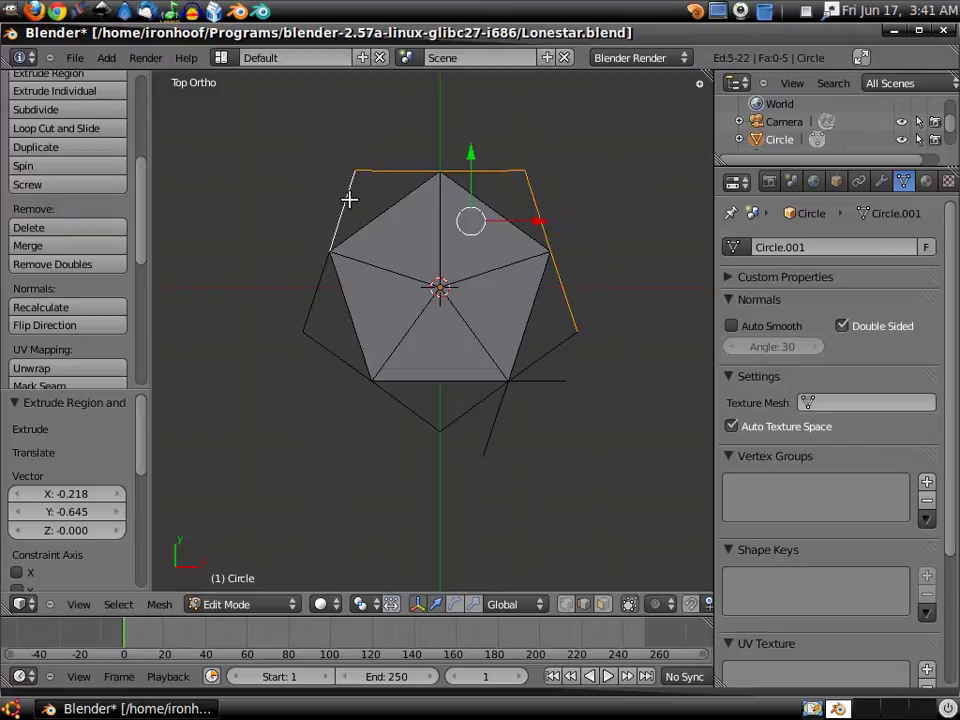
pyautogui.keyDown('shift'); pyautogui.rightClick(318, 291); pyautogui.keyUp('shift')
pyautogui.keyDown('shift'); pyautogui.rightClick(333, 348); pyautogui.keyUp('shift')
pyautogui.keyDown('shift'); pyautogui.rightClick(411, 408); pyautogui.keyUp('shift')
pyautogui.keyDown('shift'); pyautogui.rightClick(466, 408); pyautogui.keyUp('shift')
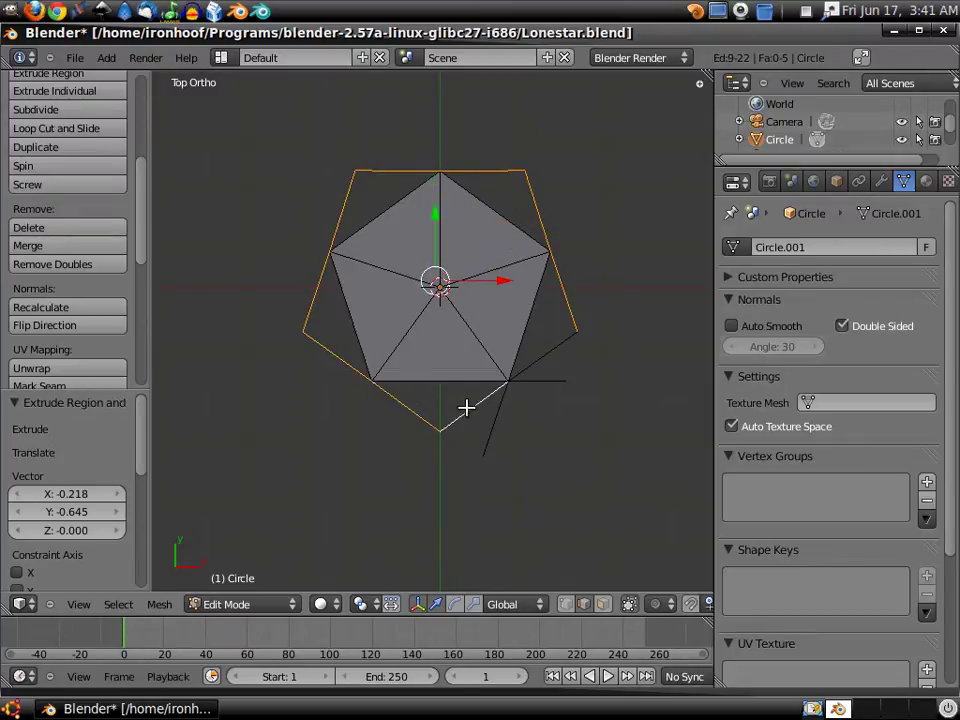
pyautogui.keyDown('shift'); pyautogui.rightClick(535, 360); pyautogui.keyUp('shift')
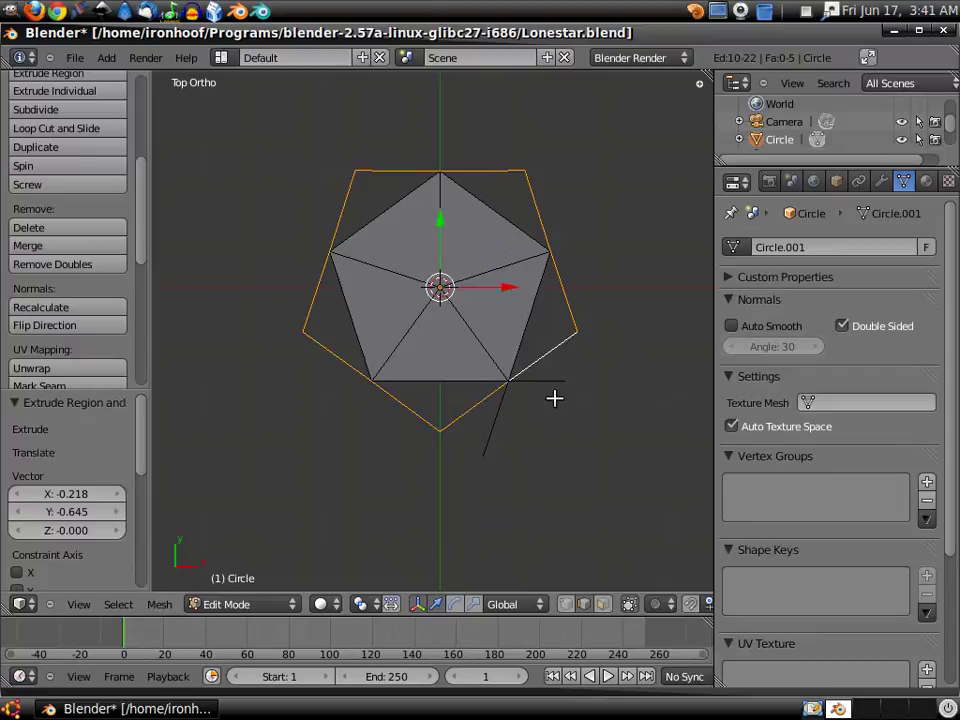
# - Copy the outer star outline in place and rotate it about 21.9°
pyautogui.press('e')
pyautogui.press('Escape')
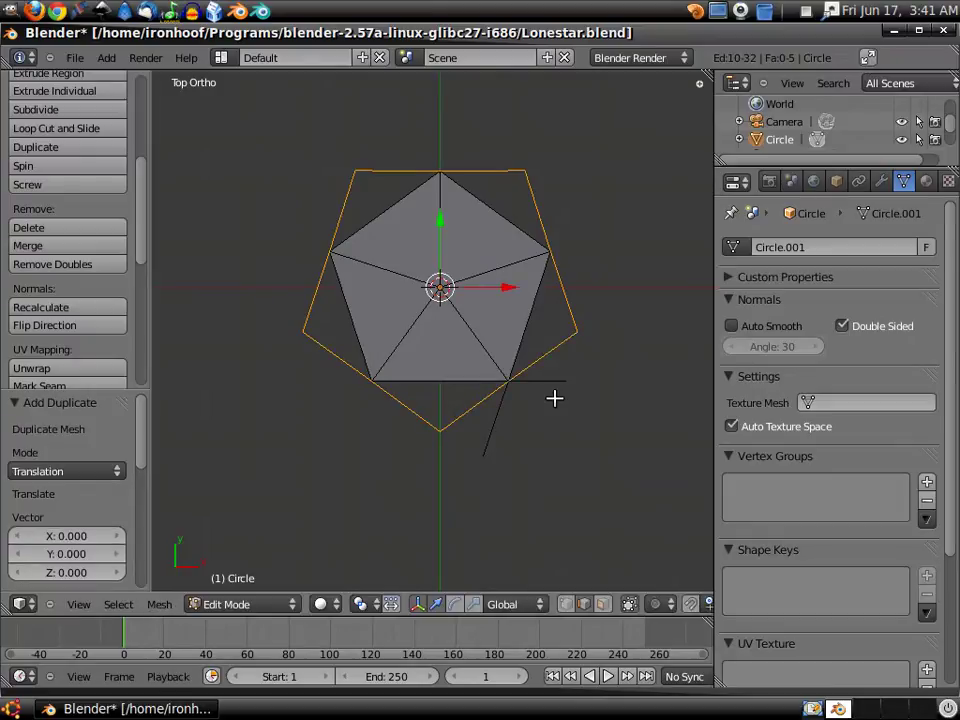
pyautogui.press('r')
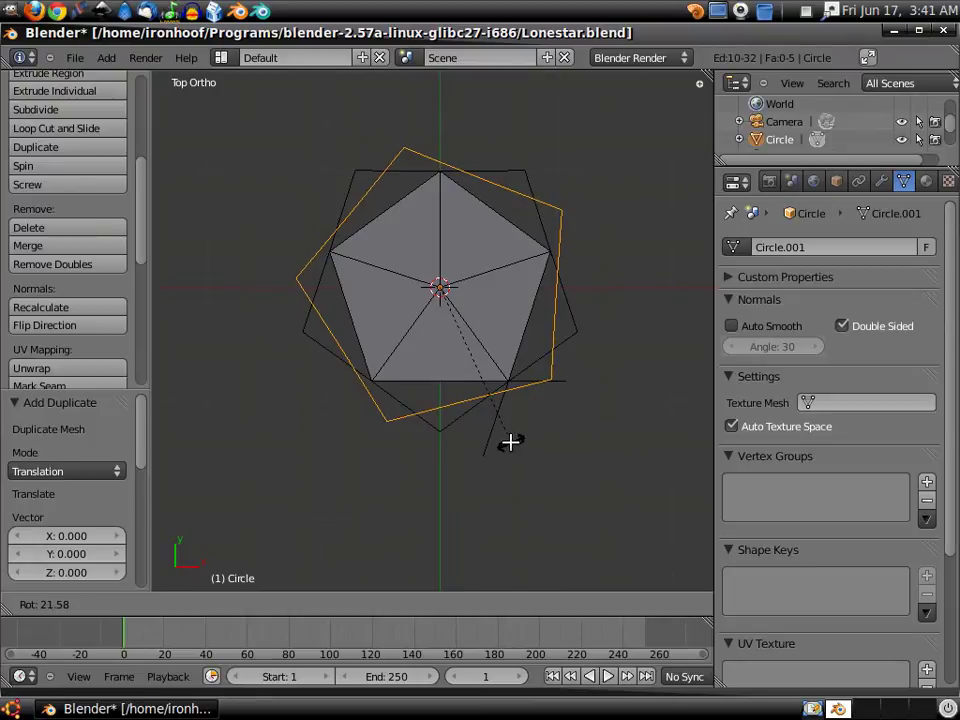
pyautogui.click(510, 442)
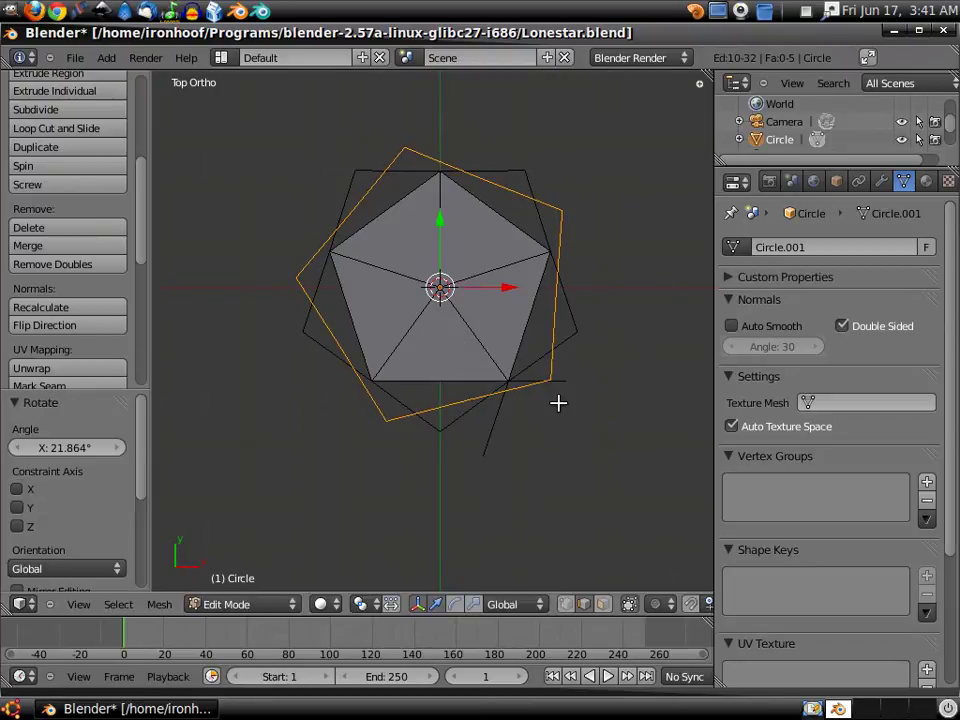
# - Duplicate the rotated outline again and rotate the new copy about 27°
pyautogui.hotkey('shift', 'd')
pyautogui.rightClick(559, 403)
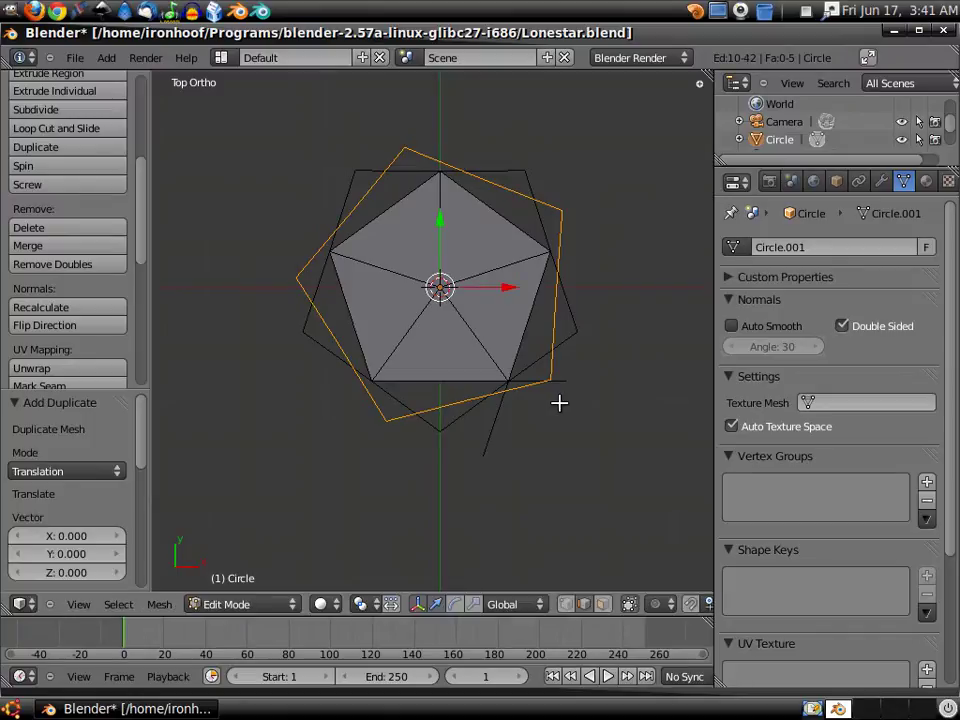
pyautogui.press('r')
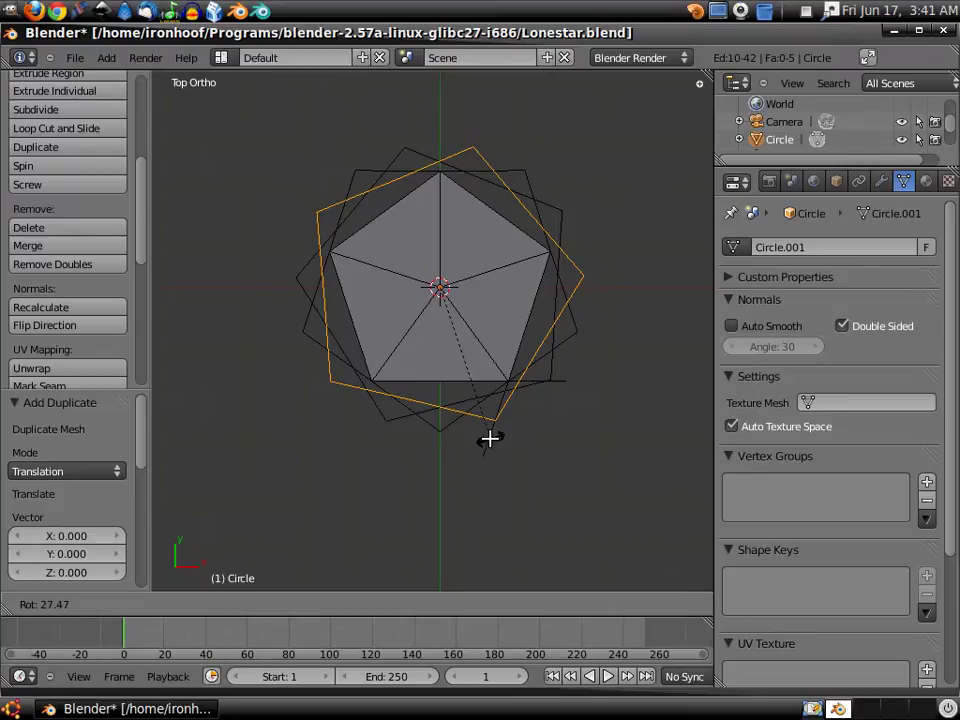
pyautogui.click(490, 438)
# - Delete the edges between two crossing vertices near the bottom of the rings
pyautogui.rightClick(494, 424)
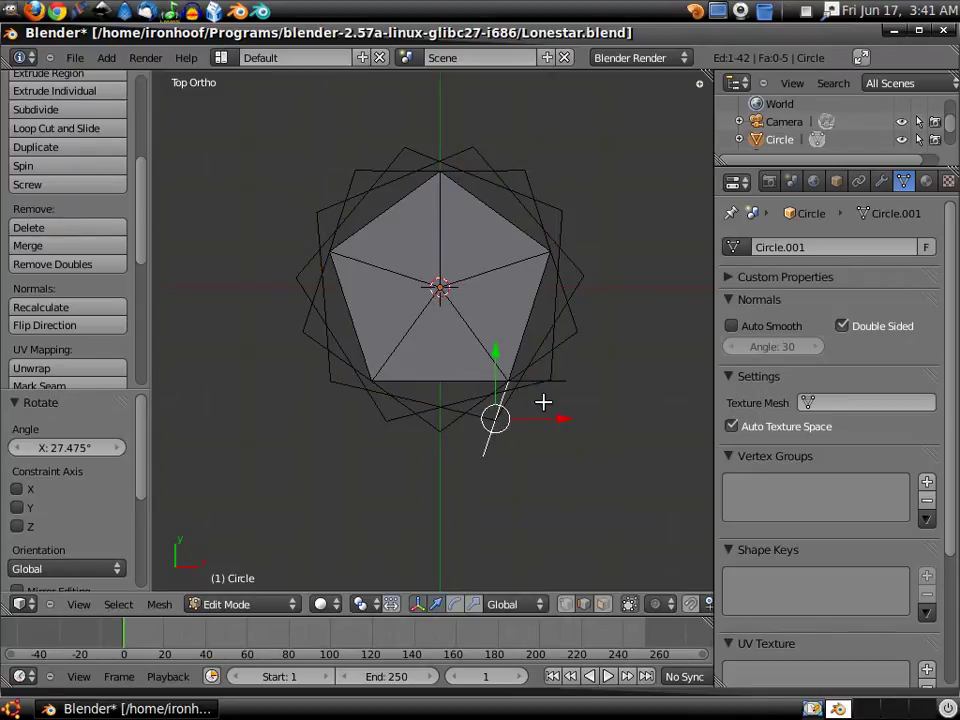
pyautogui.keyDown('shift'); pyautogui.rightClick(563, 385); pyautogui.keyUp('shift')
pyautogui.press('x')
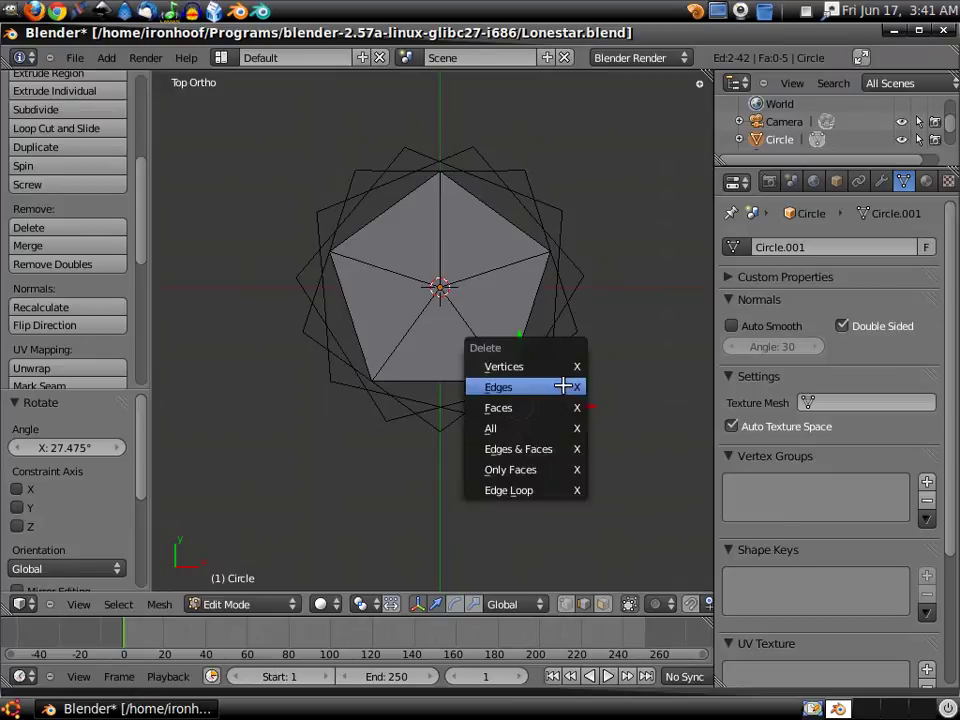
pyautogui.click(561, 388)
pyautogui.scroll(2, 563, 557)
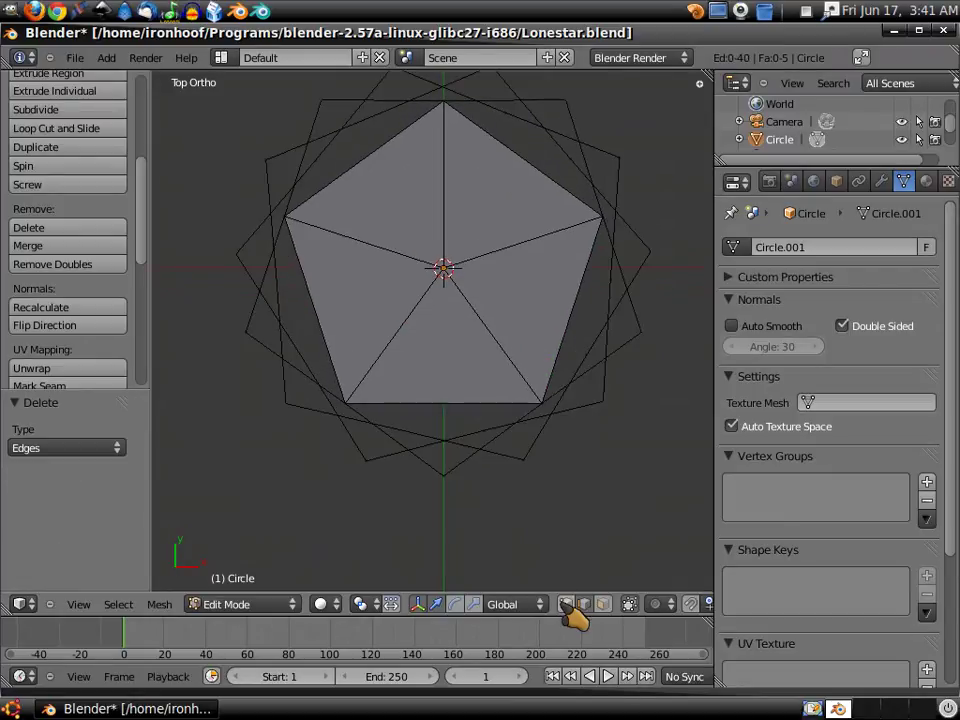
# - In vertex mode, select the outer vertices around the ring and below the pentagon
pyautogui.hotkey('ctrl', 'Tab')
pyautogui.rightClick(446, 476)
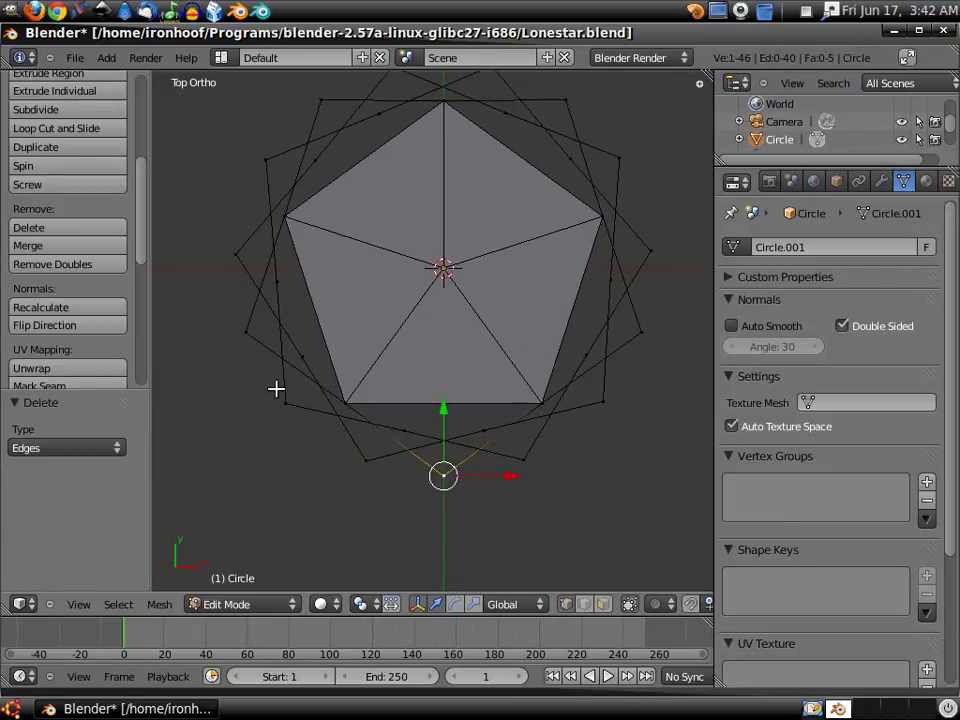
pyautogui.rightClick(252, 338)
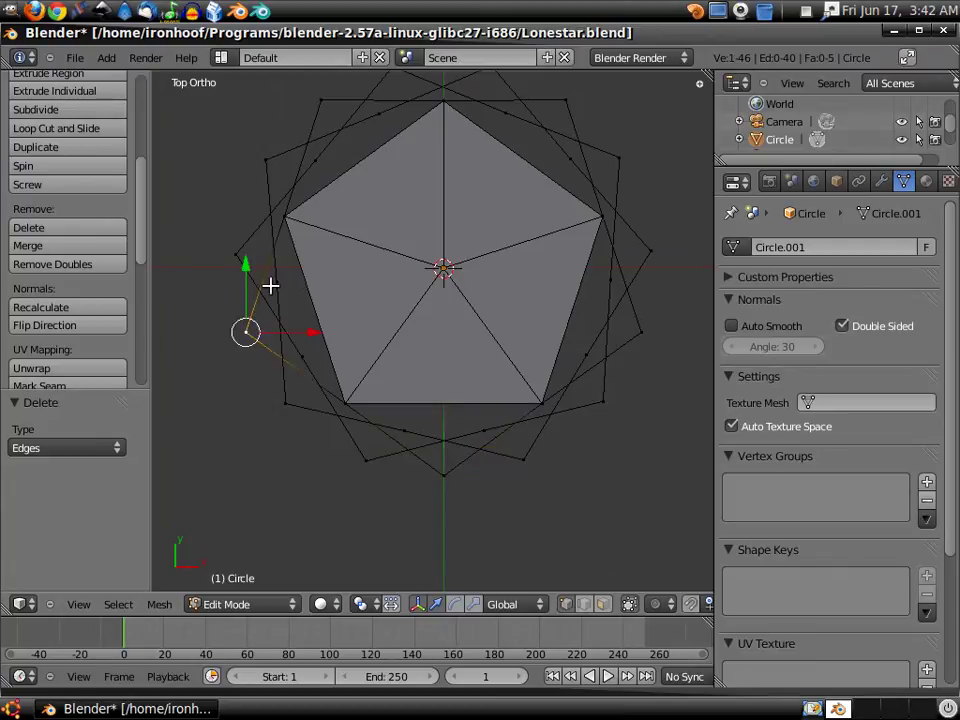
pyautogui.rightClick(311, 113)
pyautogui.rightClick(575, 119)
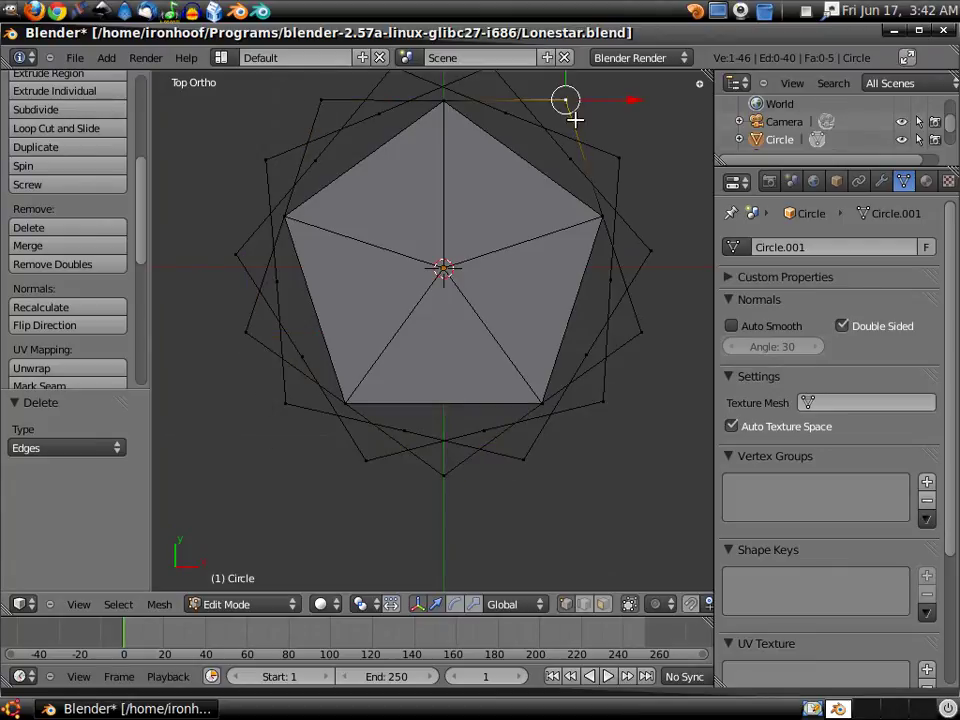
pyautogui.rightClick(638, 321)
pyautogui.rightClick(418, 437)
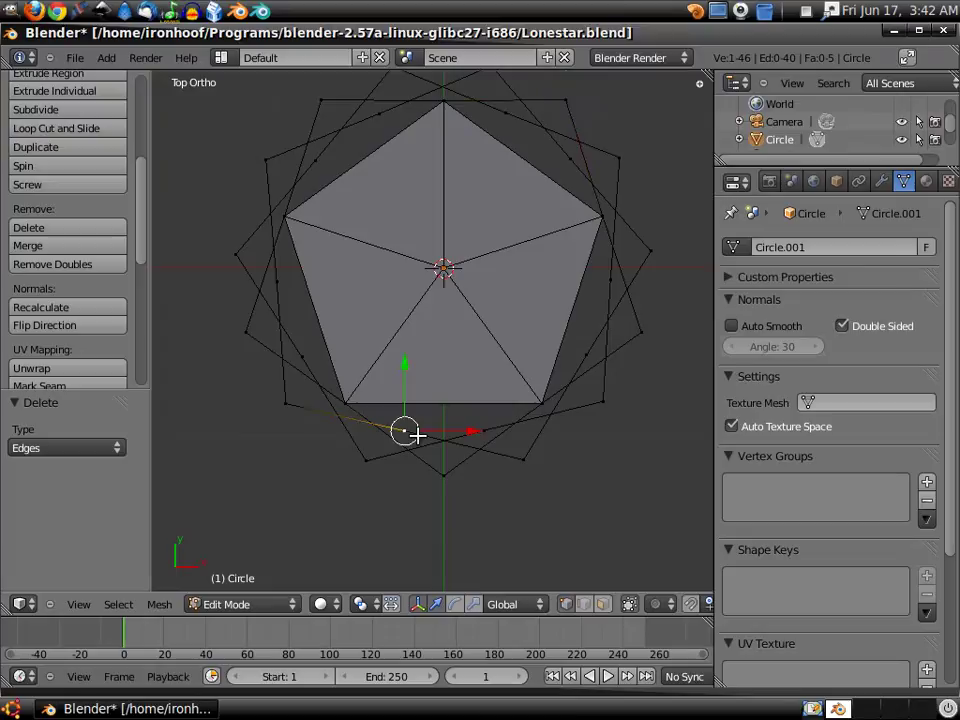
# - Select the whole mesh and Remove Doubles, merging 15 overlapping vertices
pyautogui.press('a')
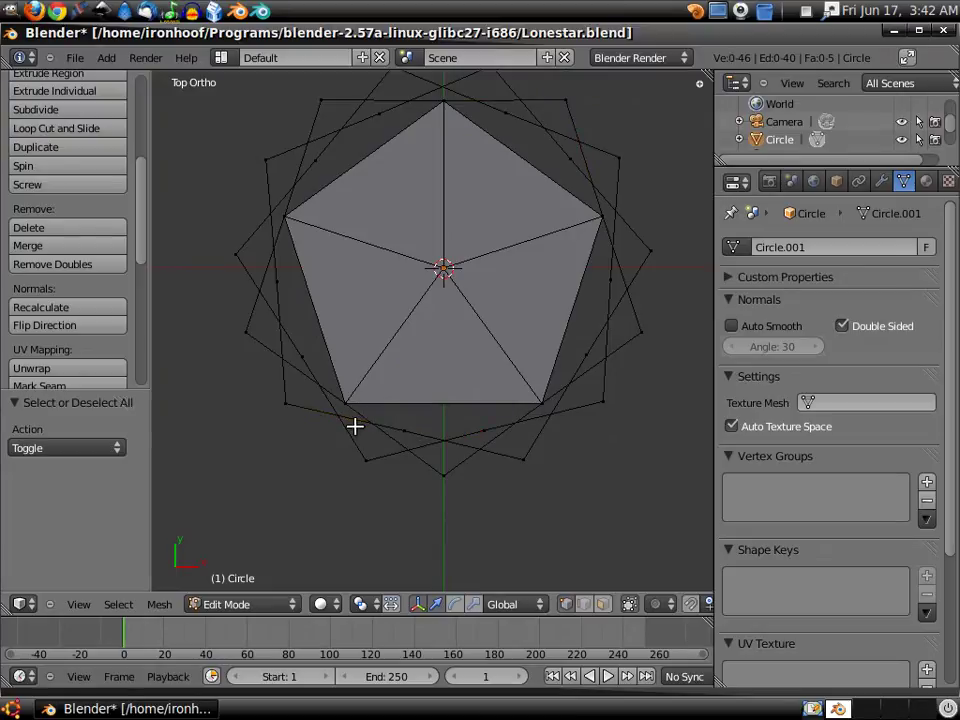
pyautogui.press('a')
pyautogui.click(95, 266)
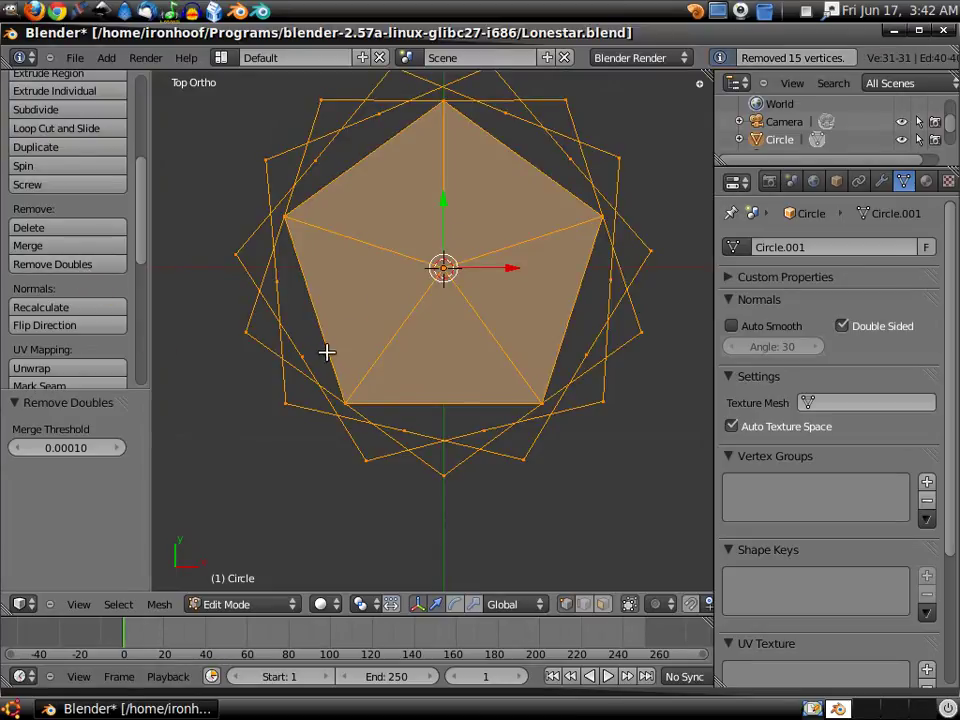
# - Delete the vertex below the pentagon's bottom edge and four crossing outer vertices
pyautogui.rightClick(404, 431)
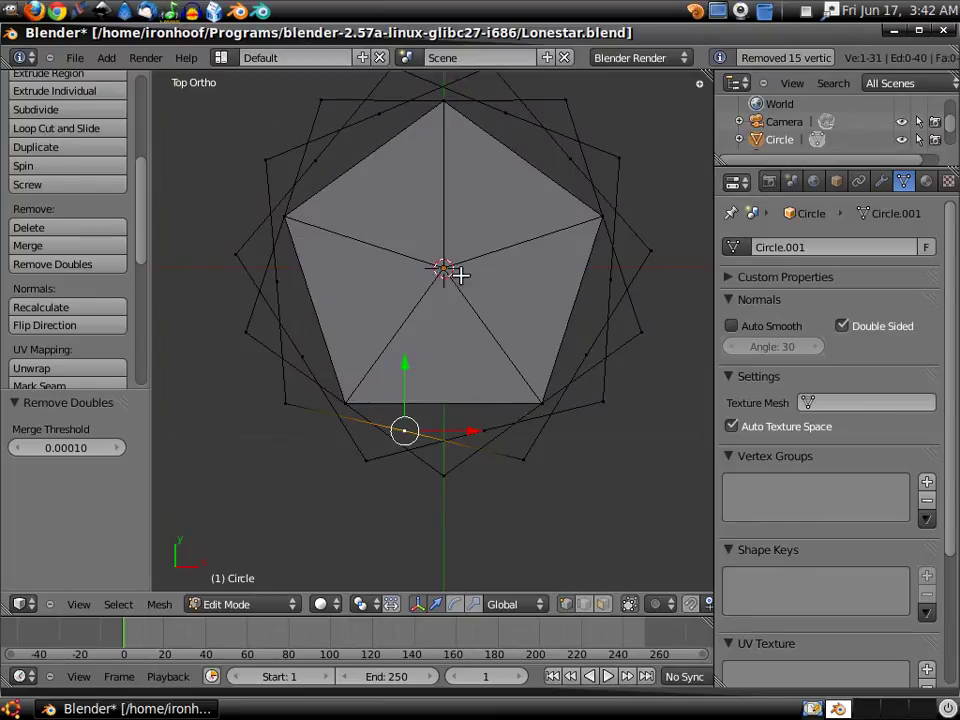
pyautogui.press('x')
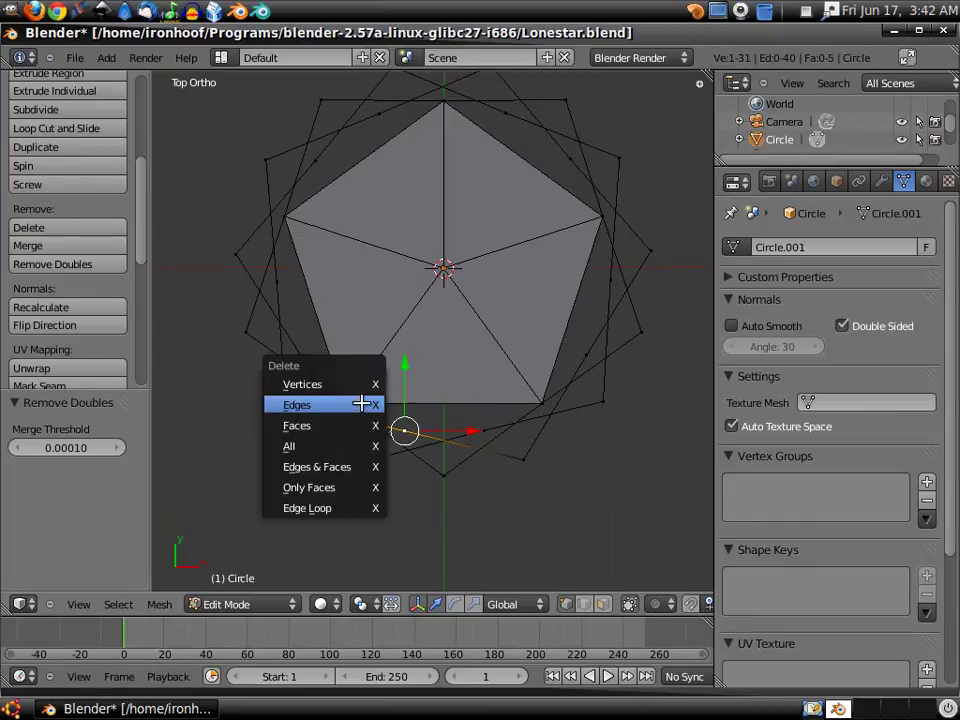
pyautogui.click(340, 383)
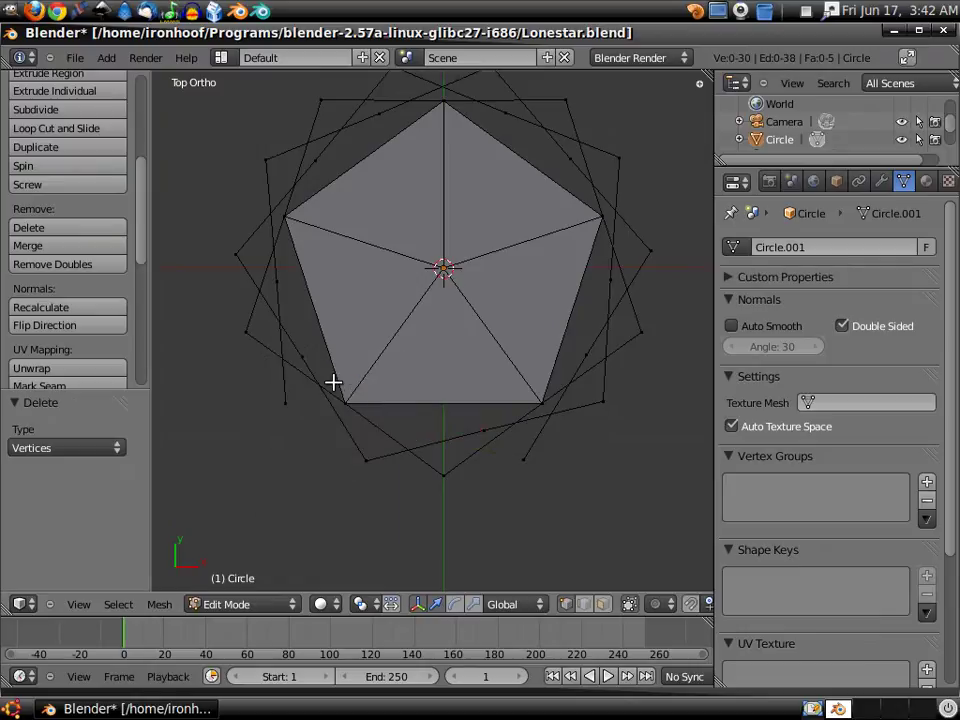
pyautogui.press('x')
pyautogui.click(274, 287)
pyautogui.press('x')
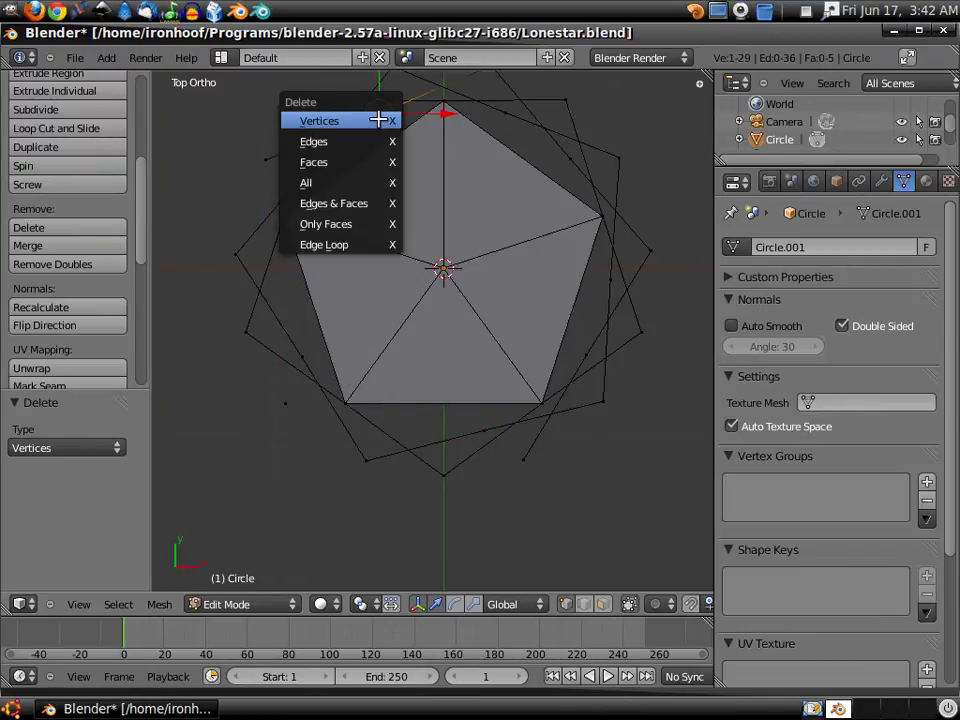
pyautogui.click(380, 120)
pyautogui.press('x')
pyautogui.click(556, 155)
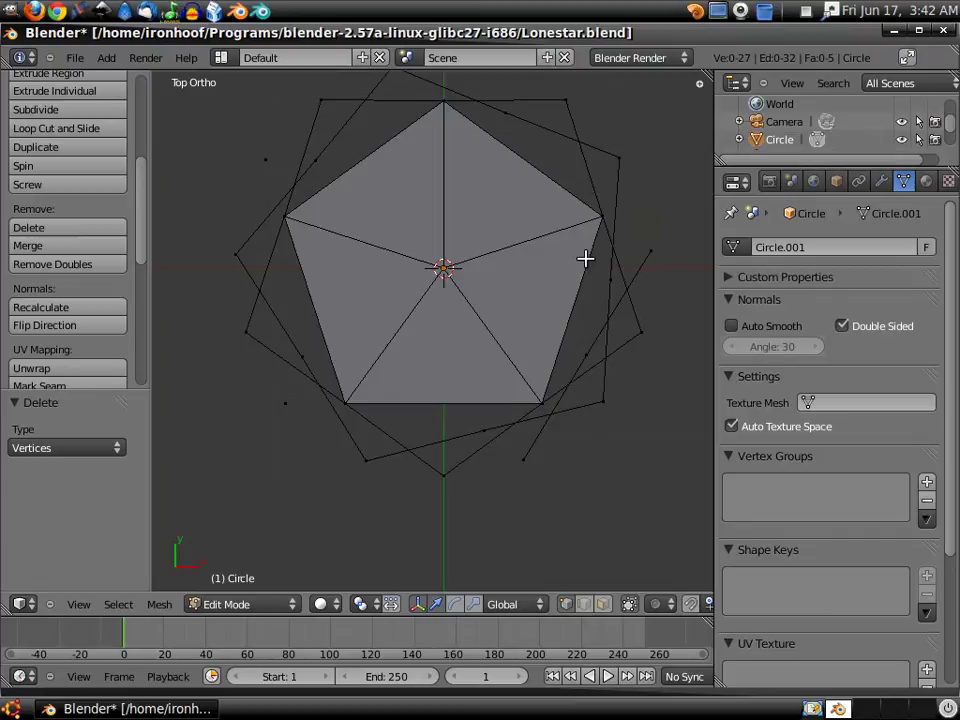
pyautogui.press('x')
pyautogui.click(585, 358)
# - Delete the remaining crossing outer vertices and the stray vertex beside the pentagon's right edge
pyautogui.press('x')
pyautogui.click(481, 428)
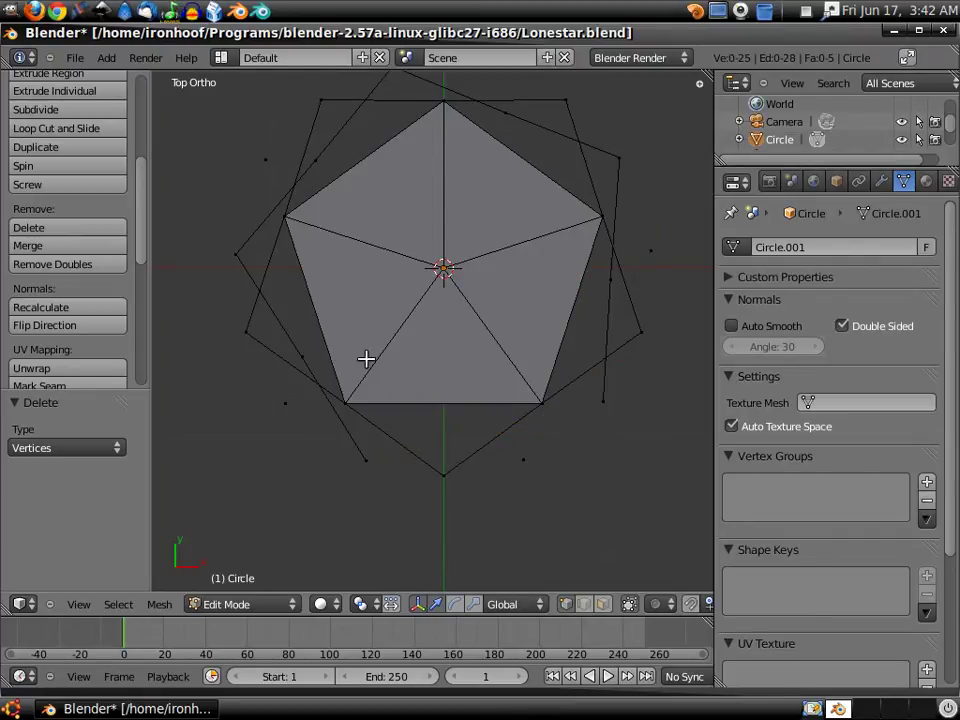
pyautogui.press('x')
pyautogui.click(300, 365)
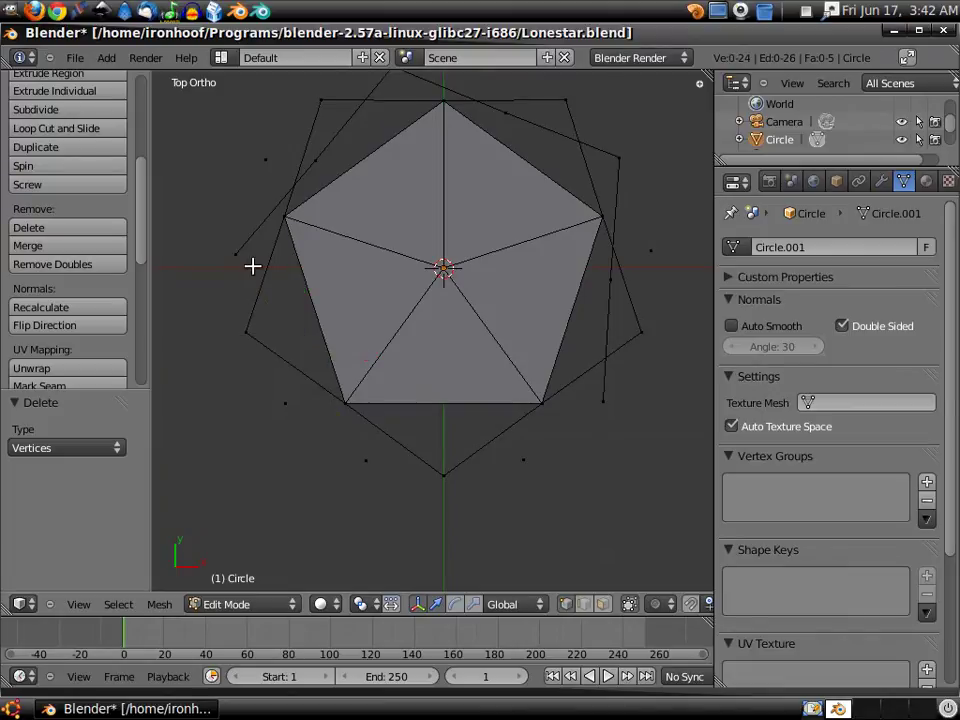
pyautogui.press('x')
pyautogui.click(317, 176)
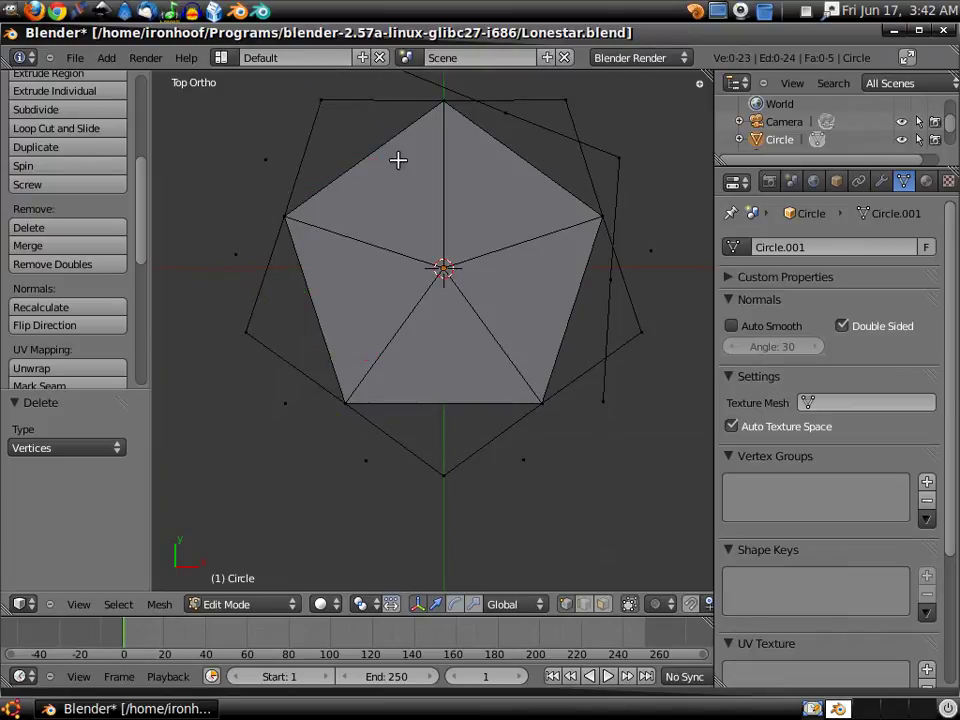
pyautogui.press('x')
pyautogui.click(503, 117)
pyautogui.rightClick(607, 266)
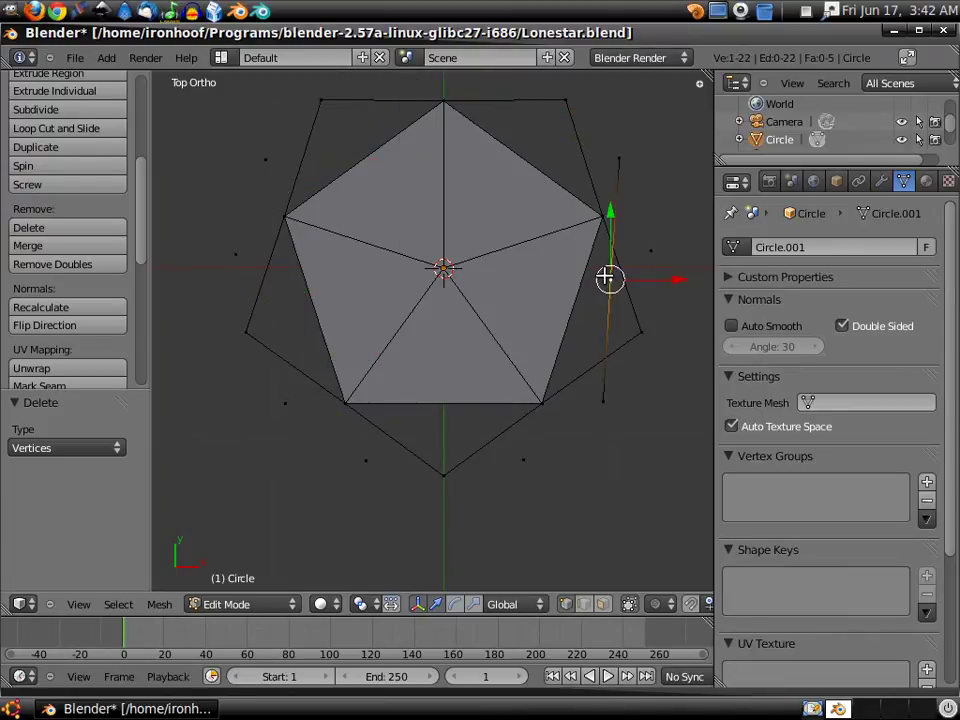
pyautogui.press('x')
pyautogui.click(604, 275)
# - Fill triangle faces between the pentagon corners and the outer rim points around the disc
pyautogui.scroll(-1, 637, 344)
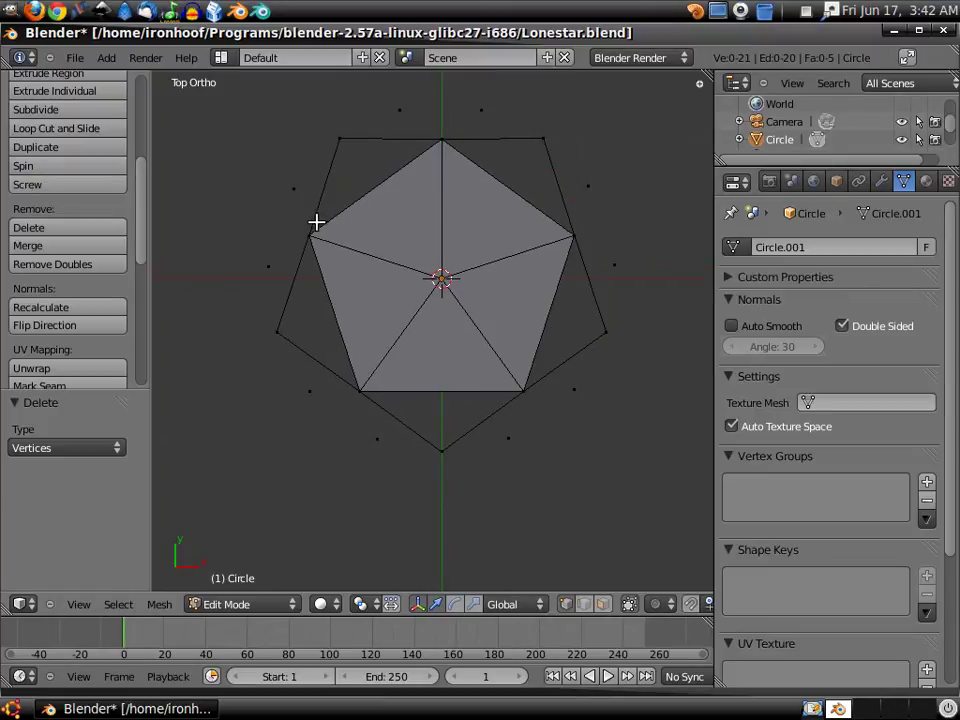
pyautogui.rightClick(523, 390)
pyautogui.keyDown('shift'); pyautogui.rightClick(569, 236); pyautogui.keyUp('shift')
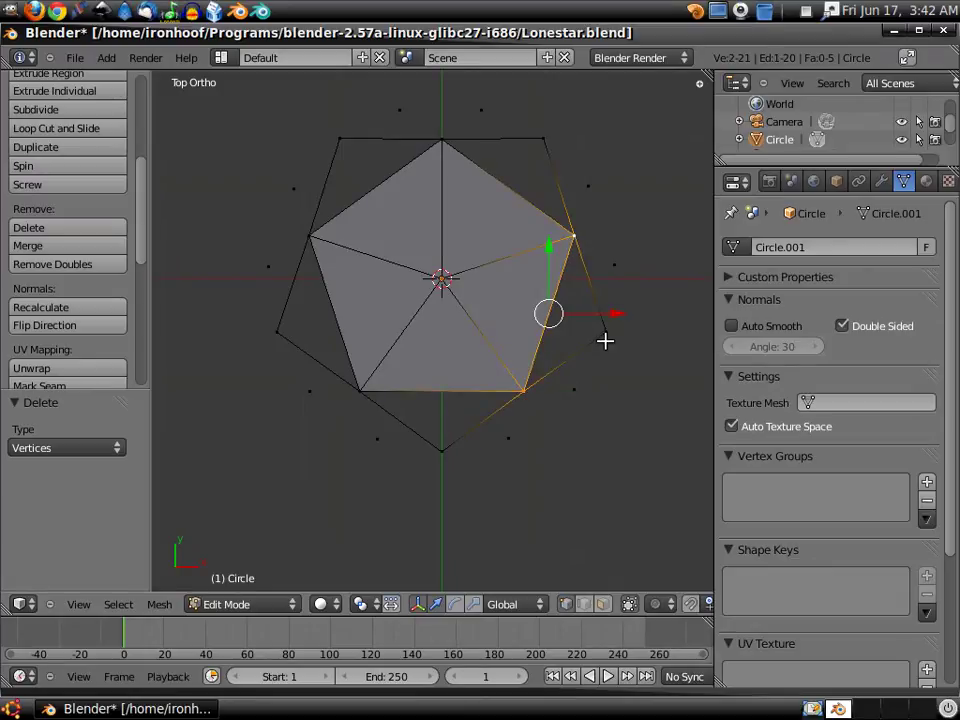
pyautogui.keyDown('shift'); pyautogui.rightClick(605, 340); pyautogui.keyUp('shift')
pyautogui.press('f')
pyautogui.rightClick(366, 391)
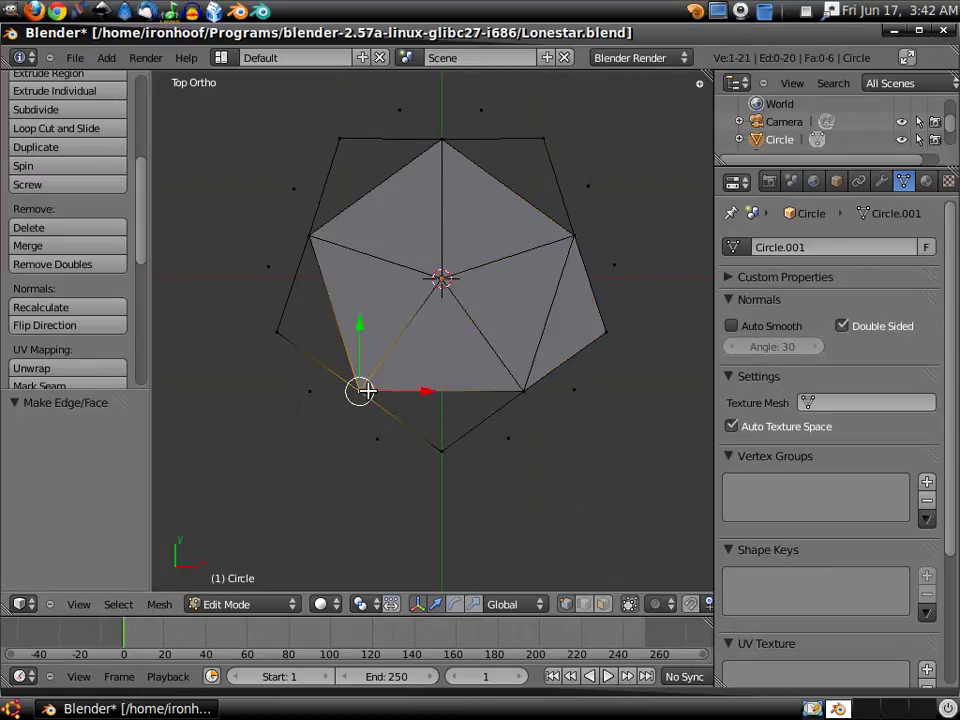
pyautogui.keyDown('shift'); pyautogui.rightClick(515, 389); pyautogui.keyUp('shift')
pyautogui.keyDown('shift'); pyautogui.rightClick(441, 449); pyautogui.keyUp('shift')
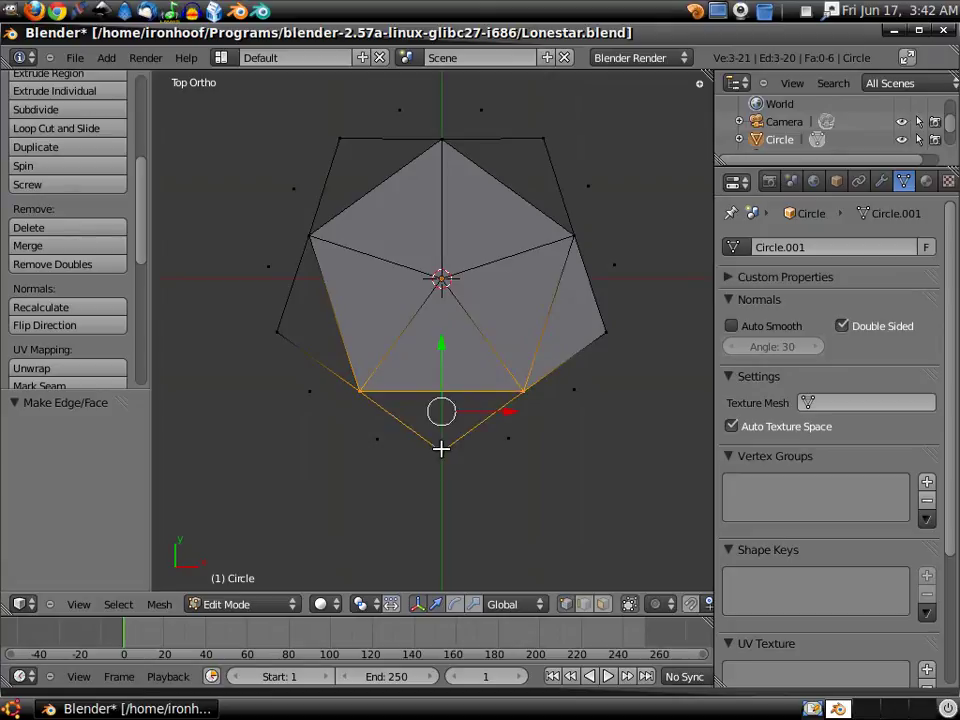
pyautogui.press('f')
pyautogui.rightClick(359, 387)
pyautogui.keyDown('shift'); pyautogui.rightClick(313, 237); pyautogui.keyUp('shift')
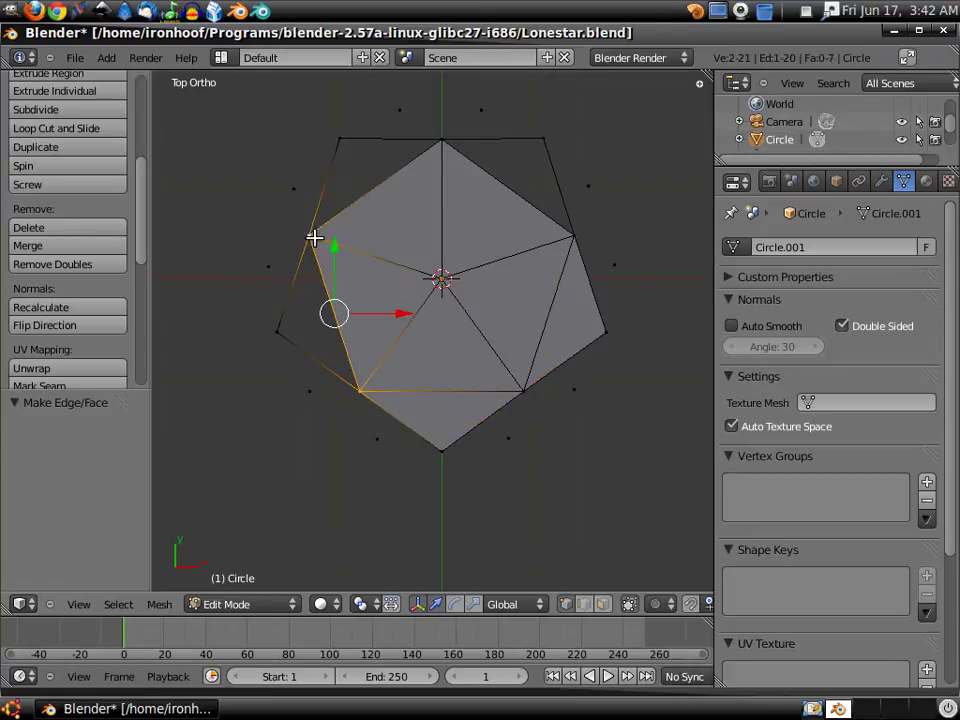
pyautogui.keyDown('shift'); pyautogui.rightClick(284, 330); pyautogui.keyUp('shift')
pyautogui.press('f')
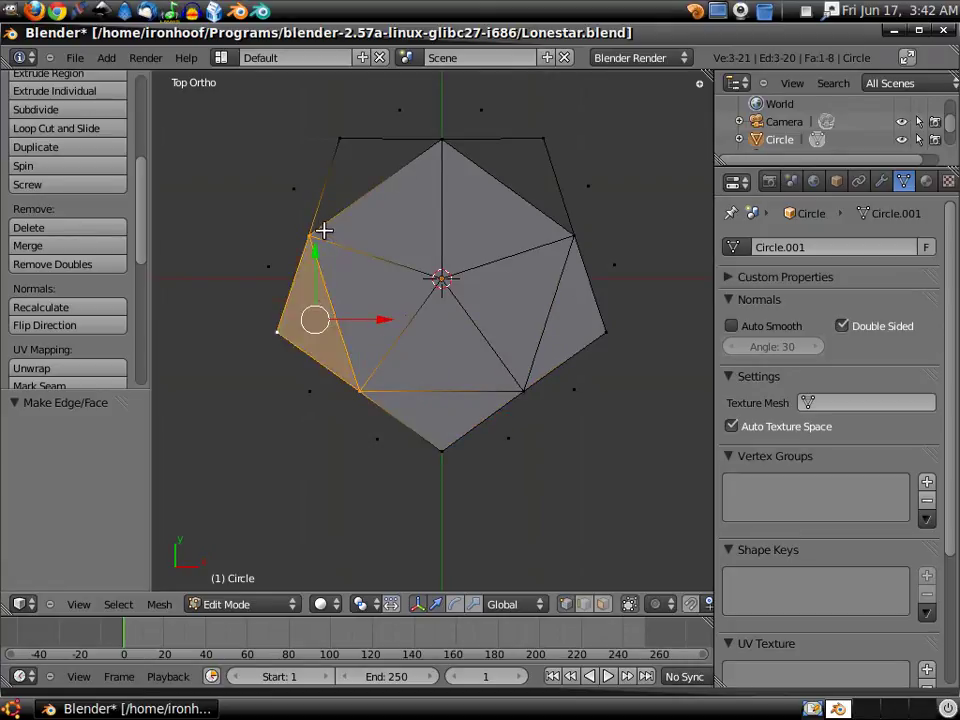
pyautogui.rightClick(316, 229)
pyautogui.keyDown('shift'); pyautogui.rightClick(340, 139); pyautogui.keyUp('shift')
pyautogui.keyDown('shift'); pyautogui.rightClick(442, 141); pyautogui.keyUp('shift')
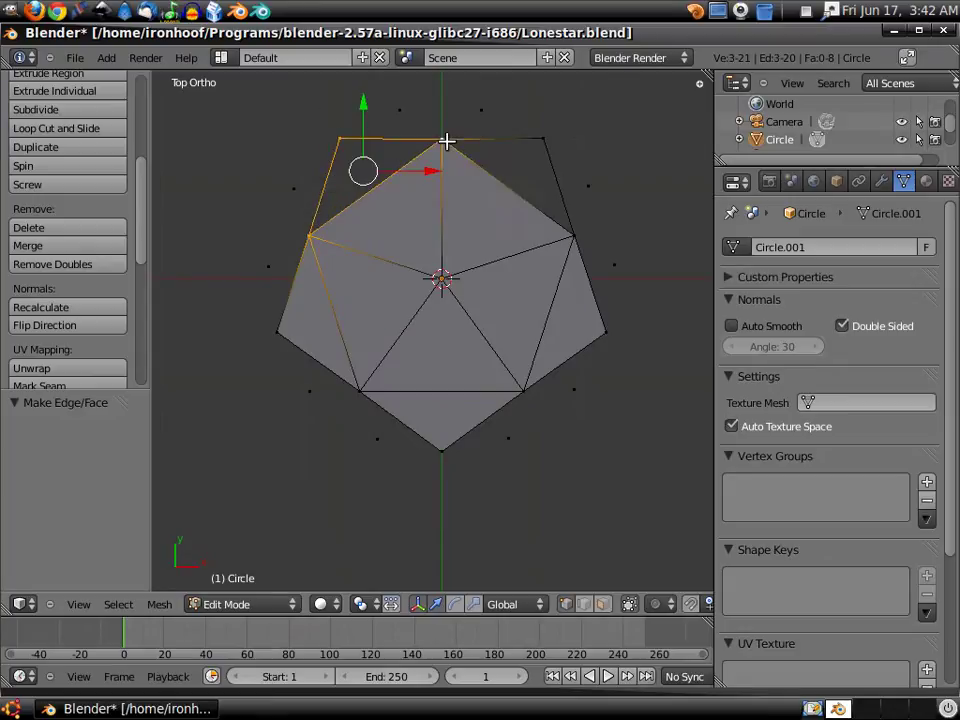
pyautogui.press('f')
pyautogui.rightClick(444, 141)
pyautogui.keyDown('shift'); pyautogui.rightClick(542, 139); pyautogui.keyUp('shift')
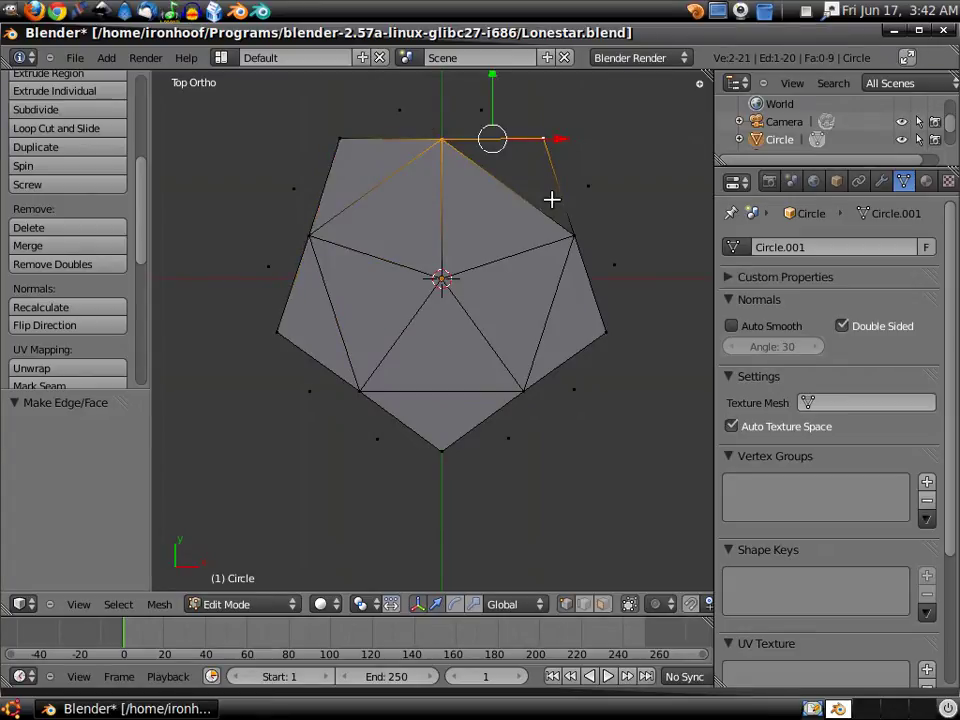
pyautogui.keyDown('shift'); pyautogui.rightClick(571, 221); pyautogui.keyUp('shift')
pyautogui.press('f')
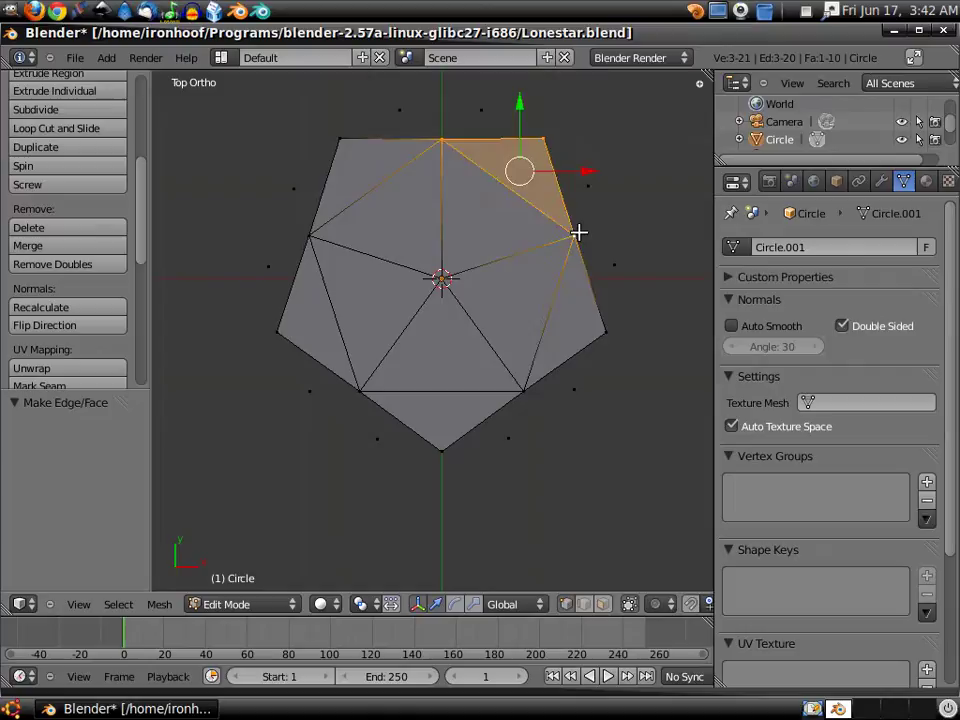
pyautogui.rightClick(578, 228)
pyautogui.keyDown('shift'); pyautogui.rightClick(584, 194); pyautogui.keyUp('shift')
pyautogui.keyDown('shift'); pyautogui.rightClick(613, 264); pyautogui.keyUp('shift')
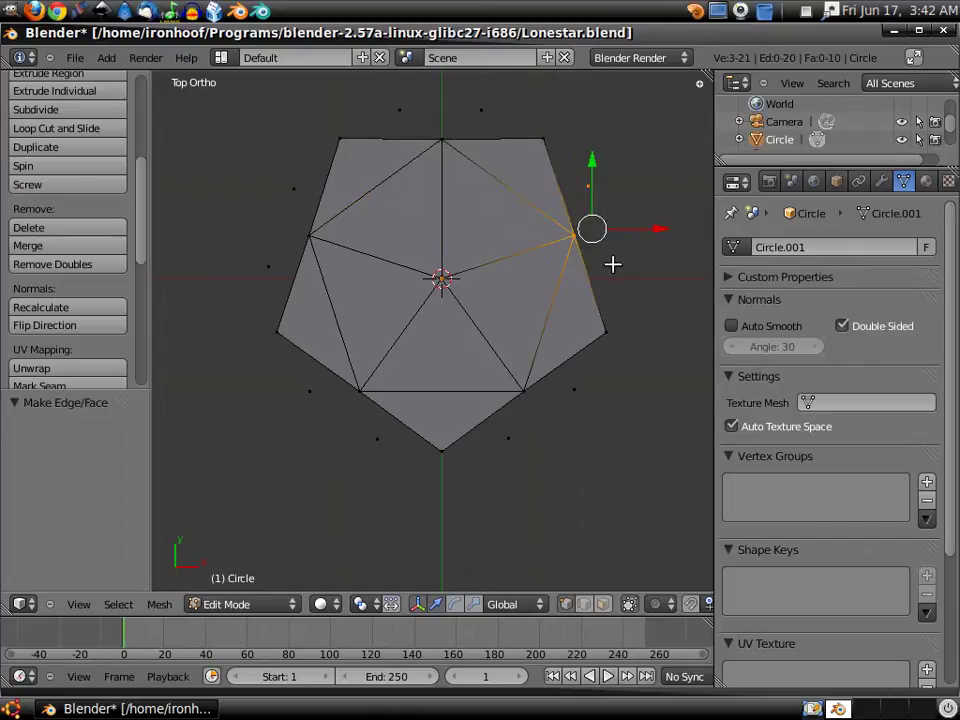
pyautogui.press('f')
# - Fill the lower-right, lower-left, left, top, upper-right and right rim notches with triangles
pyautogui.rightClick(526, 392)
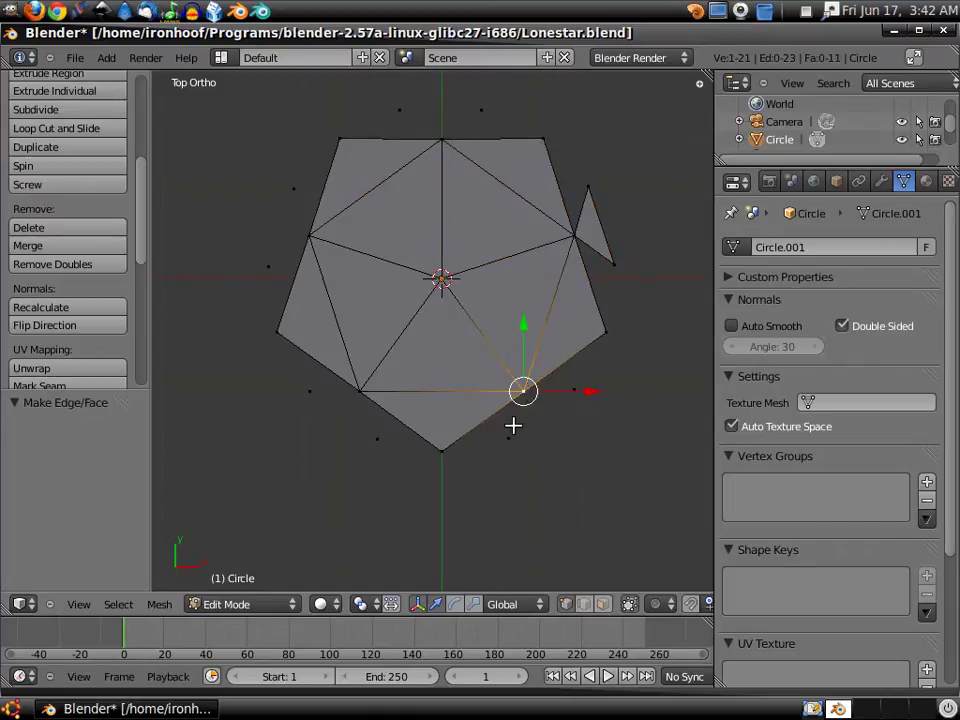
pyautogui.keyDown('shift'); pyautogui.rightClick(510, 430); pyautogui.keyUp('shift')
pyautogui.keyDown('shift'); pyautogui.rightClick(572, 392); pyautogui.keyUp('shift')
pyautogui.press('f')
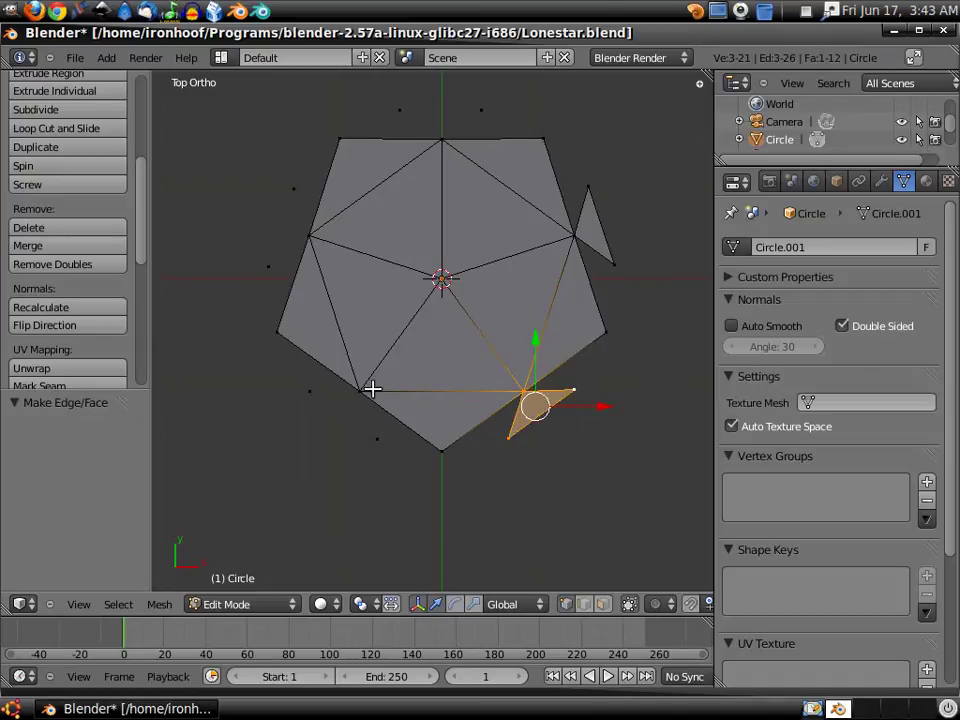
pyautogui.rightClick(358, 390)
pyautogui.keyDown('shift'); pyautogui.rightClick(312, 391); pyautogui.keyUp('shift')
pyautogui.keyDown('shift'); pyautogui.rightClick(376, 436); pyautogui.keyUp('shift')
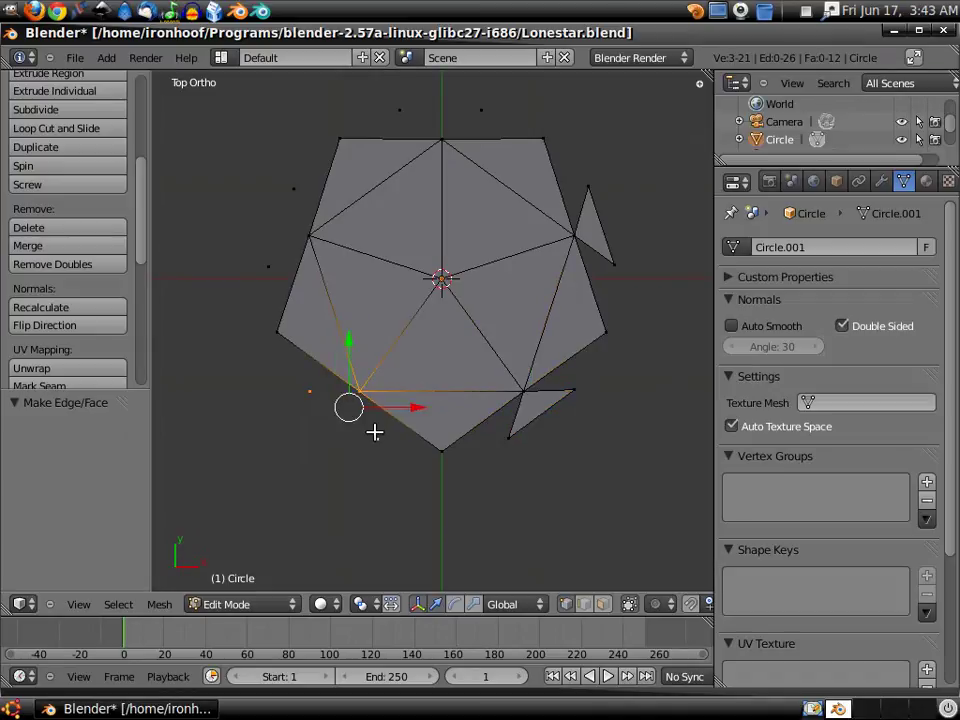
pyautogui.press('f')
pyautogui.rightClick(310, 235)
pyautogui.keyDown('shift'); pyautogui.rightClick(294, 192); pyautogui.keyUp('shift')
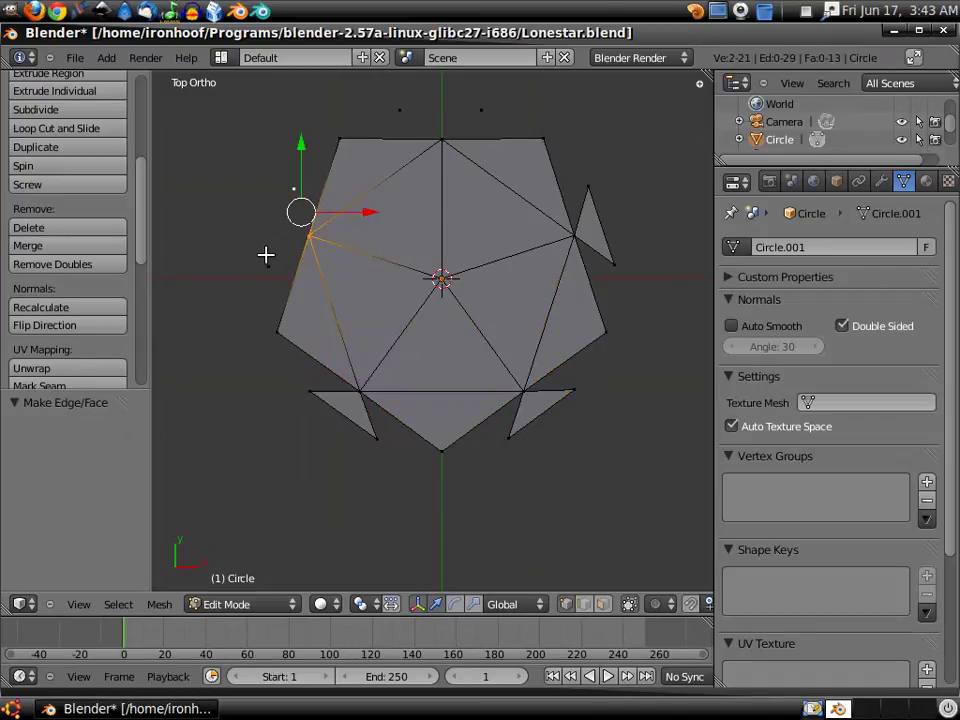
pyautogui.keyDown('shift'); pyautogui.rightClick(266, 258); pyautogui.keyUp('shift')
pyautogui.press('f')
pyautogui.rightClick(444, 140)
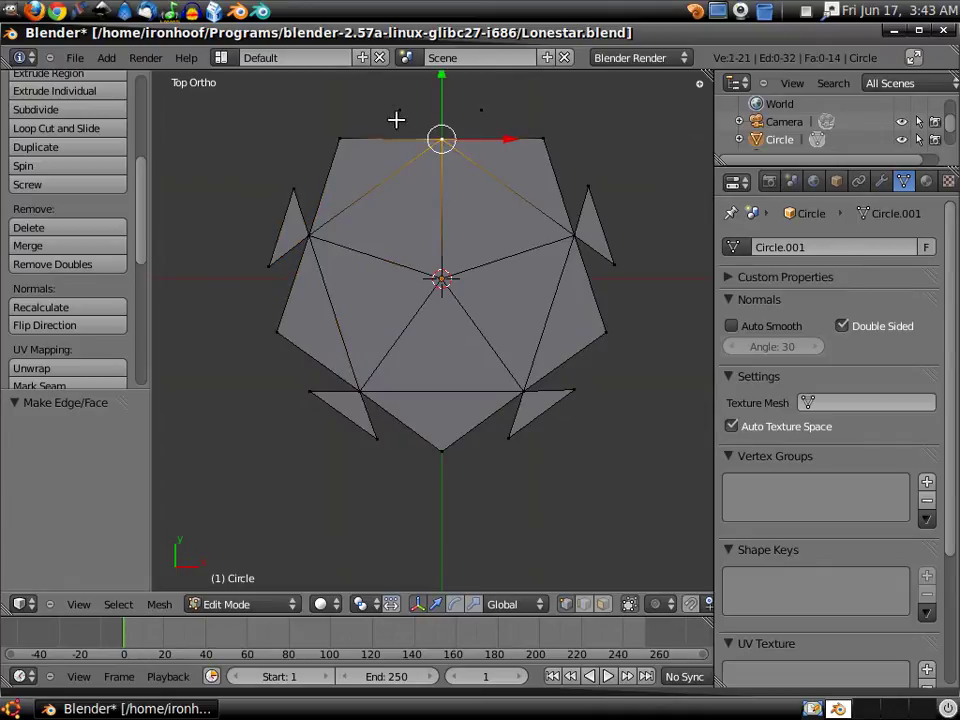
pyautogui.keyDown('shift'); pyautogui.rightClick(398, 115); pyautogui.keyUp('shift')
pyautogui.keyDown('shift'); pyautogui.rightClick(499, 117); pyautogui.keyUp('shift')
pyautogui.press('f')
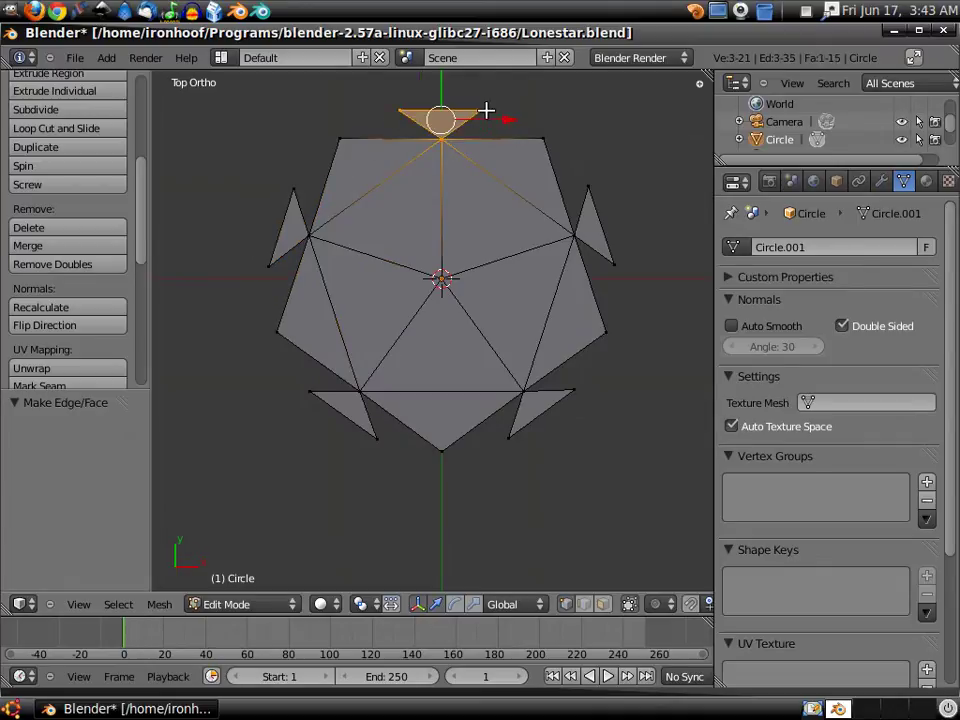
pyautogui.rightClick(481, 110)
pyautogui.keyDown('shift'); pyautogui.rightClick(441, 138); pyautogui.keyUp('shift')
pyautogui.keyDown('shift'); pyautogui.rightClick(545, 138); pyautogui.keyUp('shift')
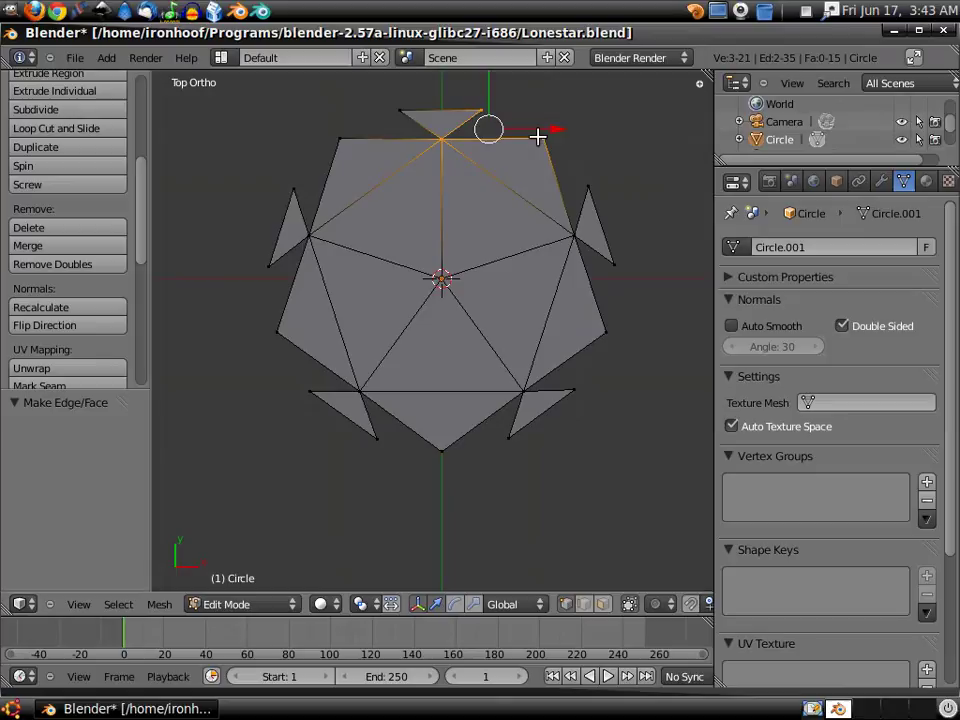
pyautogui.press('f')
pyautogui.rightClick(542, 136)
pyautogui.keyDown('shift'); pyautogui.rightClick(589, 188); pyautogui.keyUp('shift')
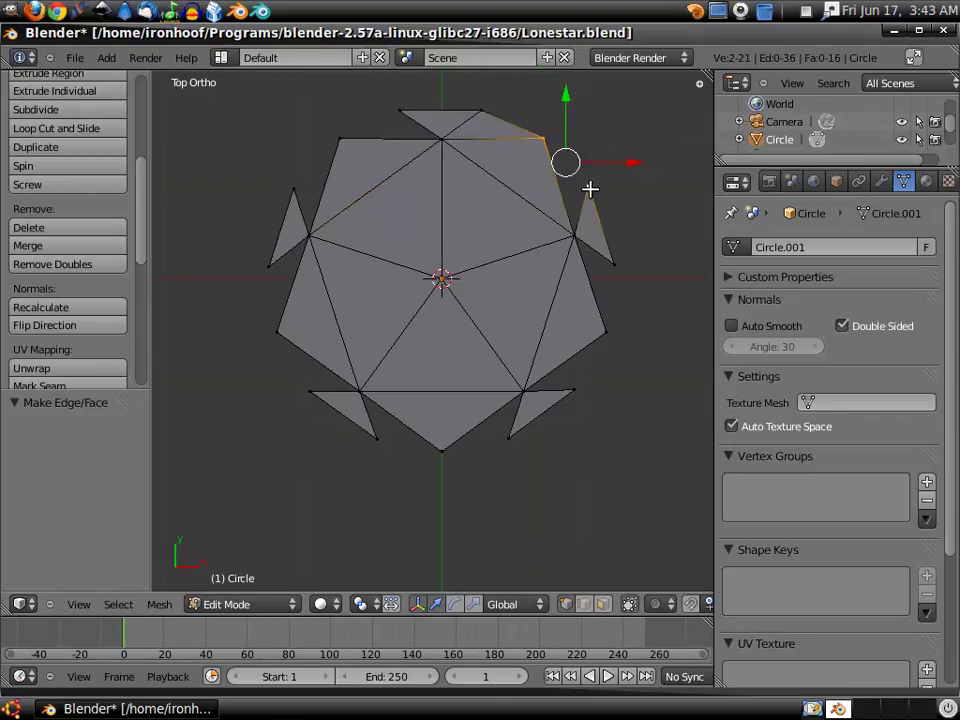
pyautogui.keyDown('shift'); pyautogui.rightClick(573, 223); pyautogui.keyUp('shift')
pyautogui.press('f')
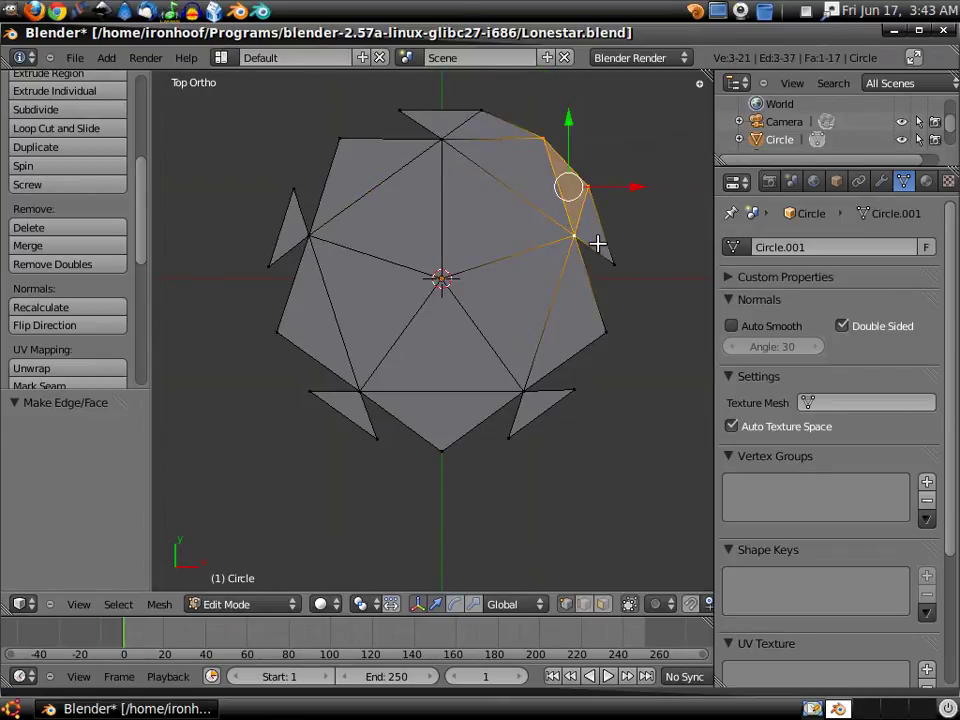
pyautogui.rightClick(609, 261)
pyautogui.keyDown('shift'); pyautogui.rightClick(574, 234); pyautogui.keyUp('shift')
pyautogui.keyDown('shift'); pyautogui.rightClick(609, 329); pyautogui.keyUp('shift')
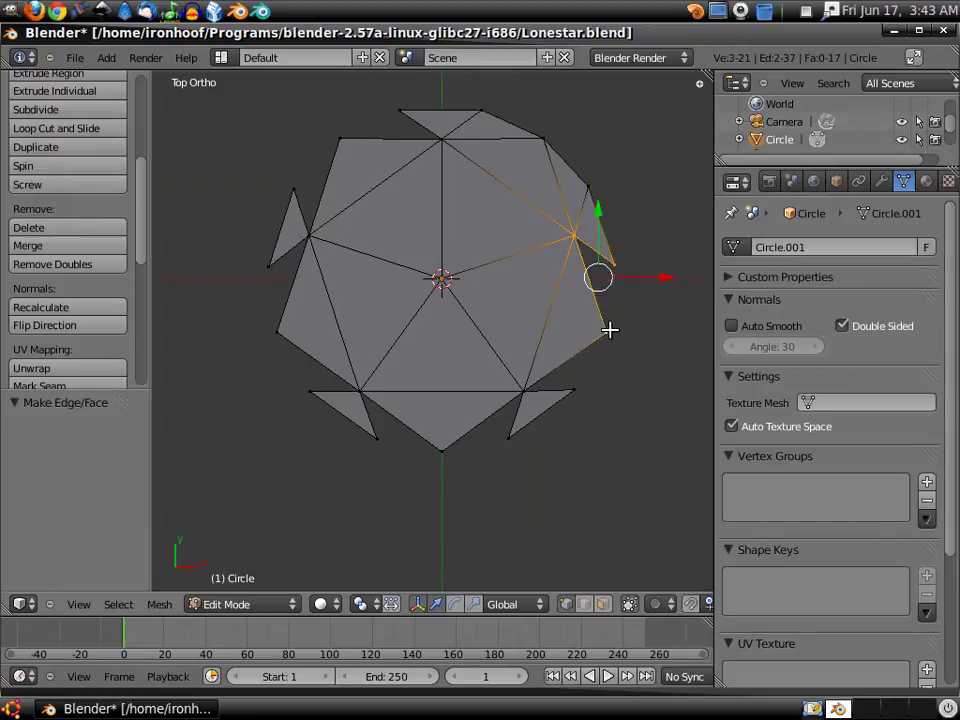
pyautogui.press('f')
# - Fill the remaining bottom, left and upper-left rim gaps with triangle faces
pyautogui.rightClick(607, 331)
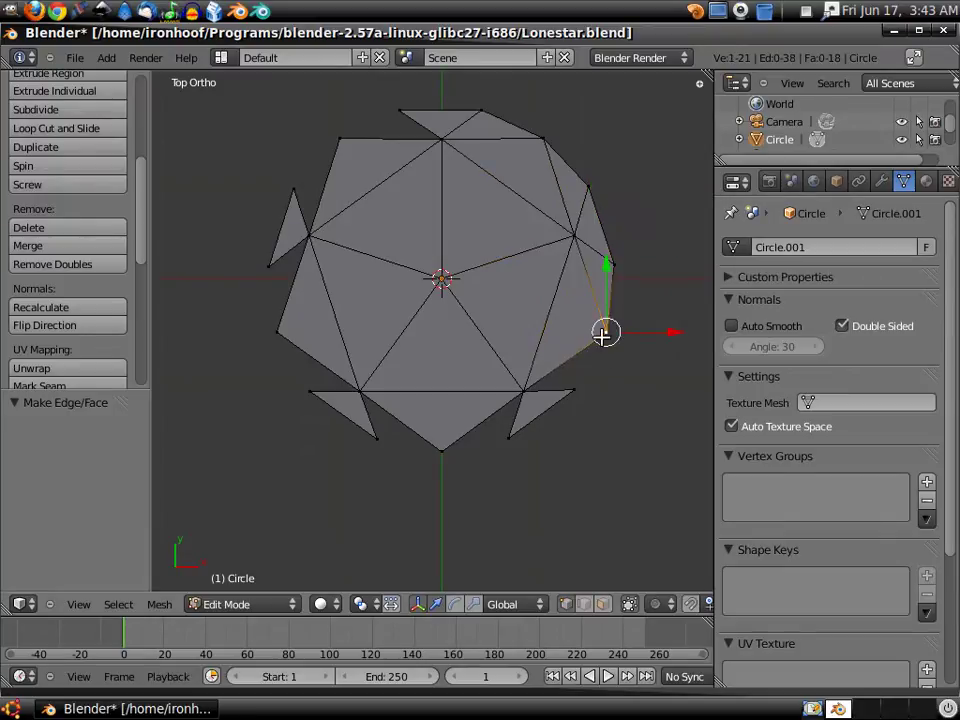
pyautogui.keyDown('shift'); pyautogui.rightClick(524, 389); pyautogui.keyUp('shift')
pyautogui.press('f')
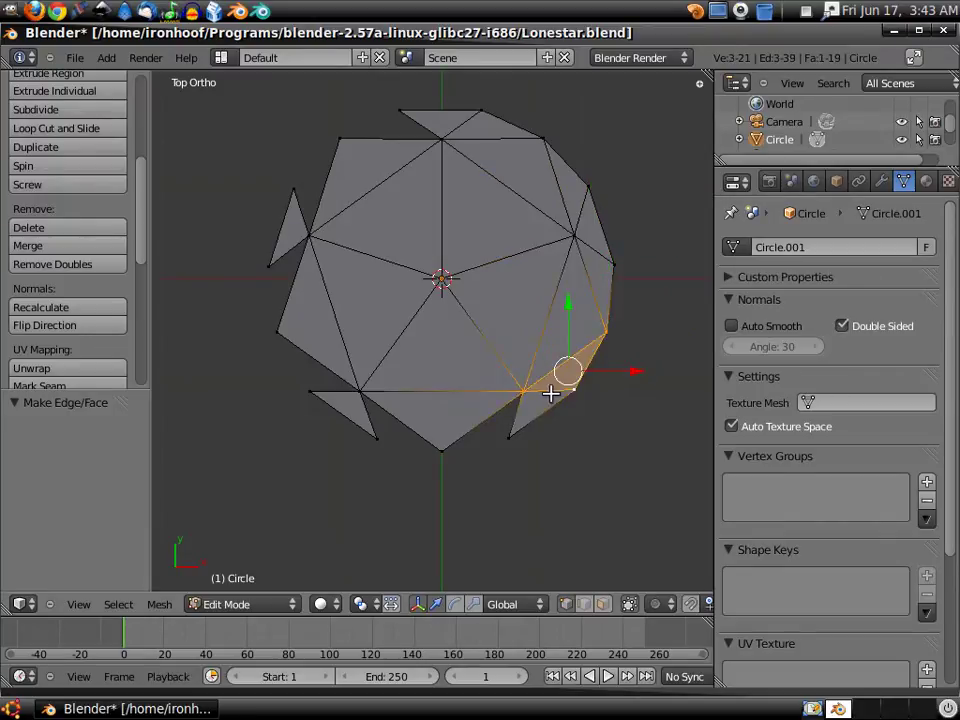
pyautogui.rightClick(523, 390)
pyautogui.keyDown('shift'); pyautogui.rightClick(443, 449); pyautogui.keyUp('shift')
pyautogui.keyDown('shift'); pyautogui.rightClick(507, 437); pyautogui.keyUp('shift')
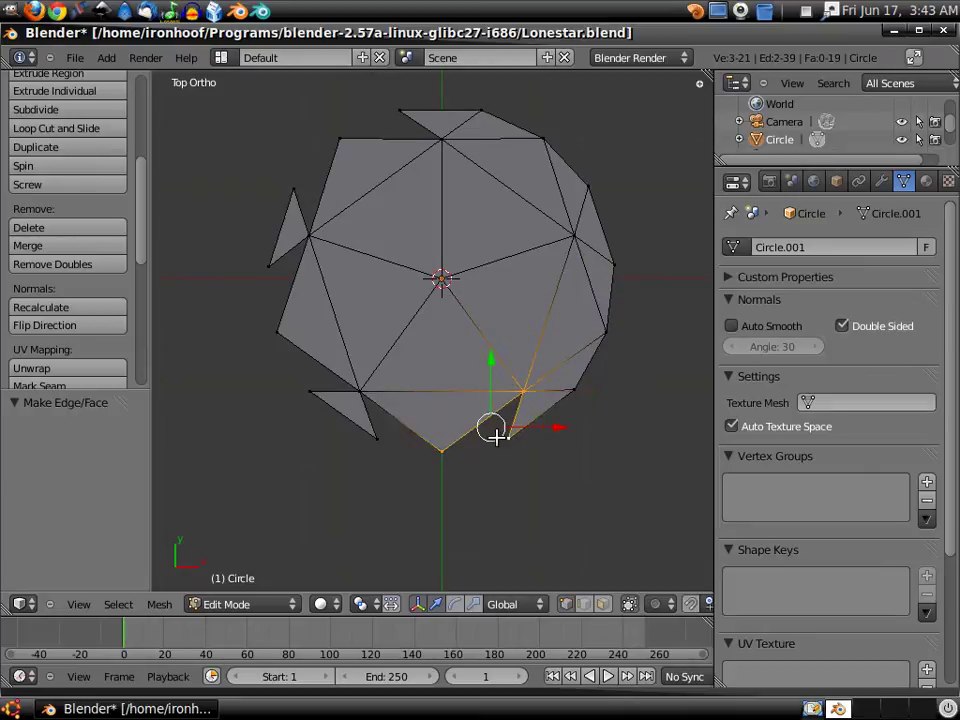
pyautogui.press('f')
pyautogui.rightClick(430, 451)
pyautogui.keyDown('shift'); pyautogui.rightClick(377, 437); pyautogui.keyUp('shift')
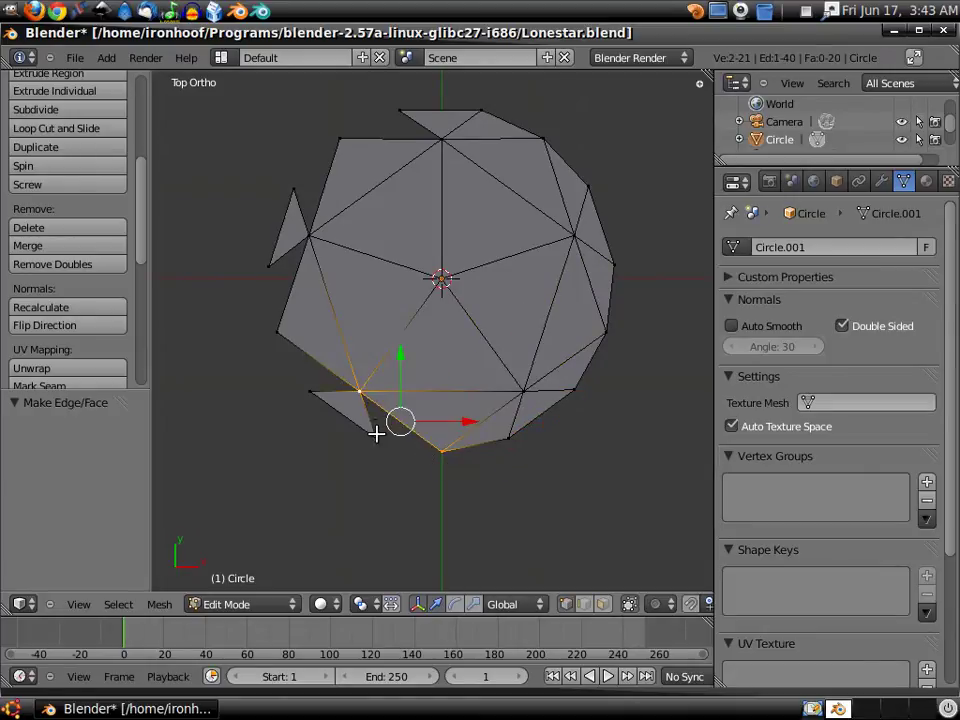
pyautogui.keyDown('shift'); pyautogui.rightClick(359, 389); pyautogui.keyUp('shift')
pyautogui.press('f')
pyautogui.rightClick(346, 383)
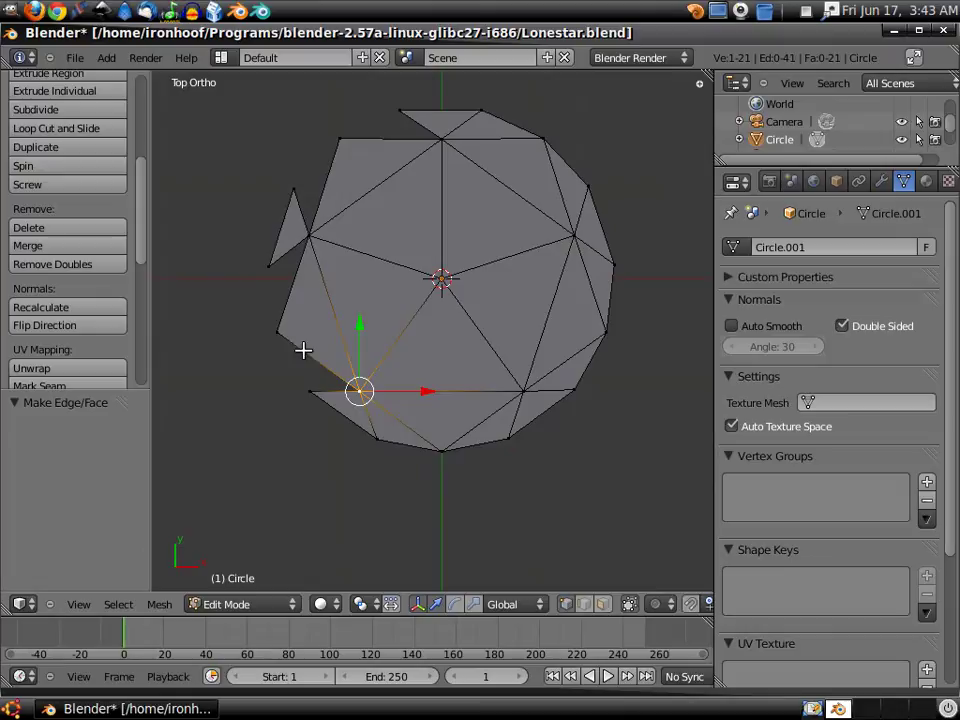
pyautogui.keyDown('shift'); pyautogui.rightClick(286, 335); pyautogui.keyUp('shift')
pyautogui.press('f')
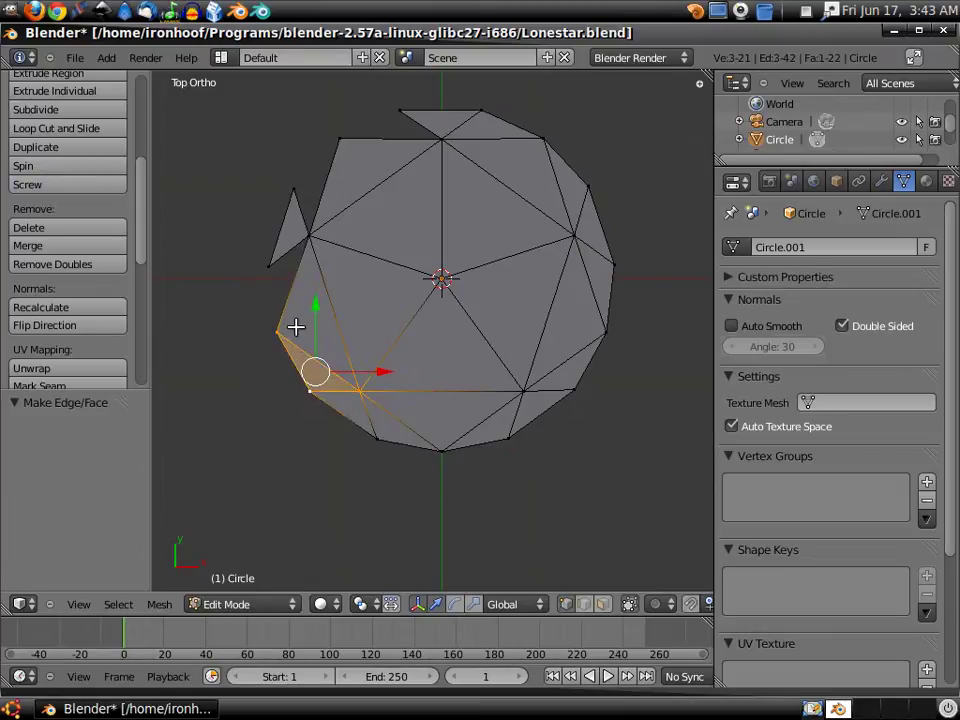
pyautogui.rightClick(275, 327)
pyautogui.keyDown('shift'); pyautogui.rightClick(272, 264); pyautogui.keyUp('shift')
pyautogui.keyDown('shift'); pyautogui.rightClick(305, 241); pyautogui.keyUp('shift')
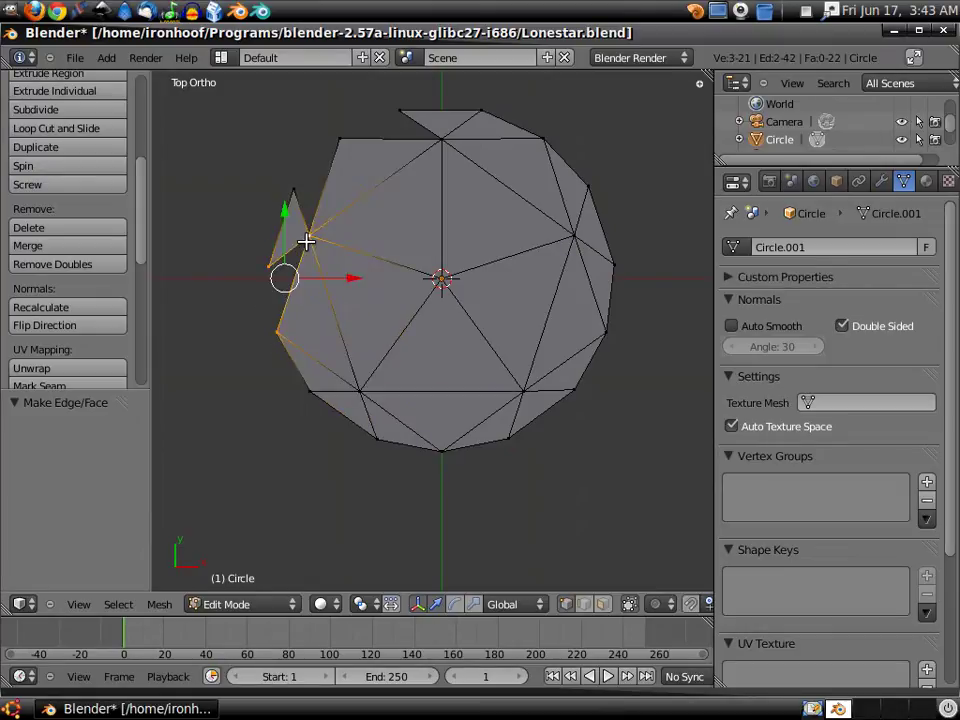
pyautogui.press('f')
pyautogui.rightClick(293, 190)
pyautogui.keyDown('shift'); pyautogui.rightClick(310, 236); pyautogui.keyUp('shift')
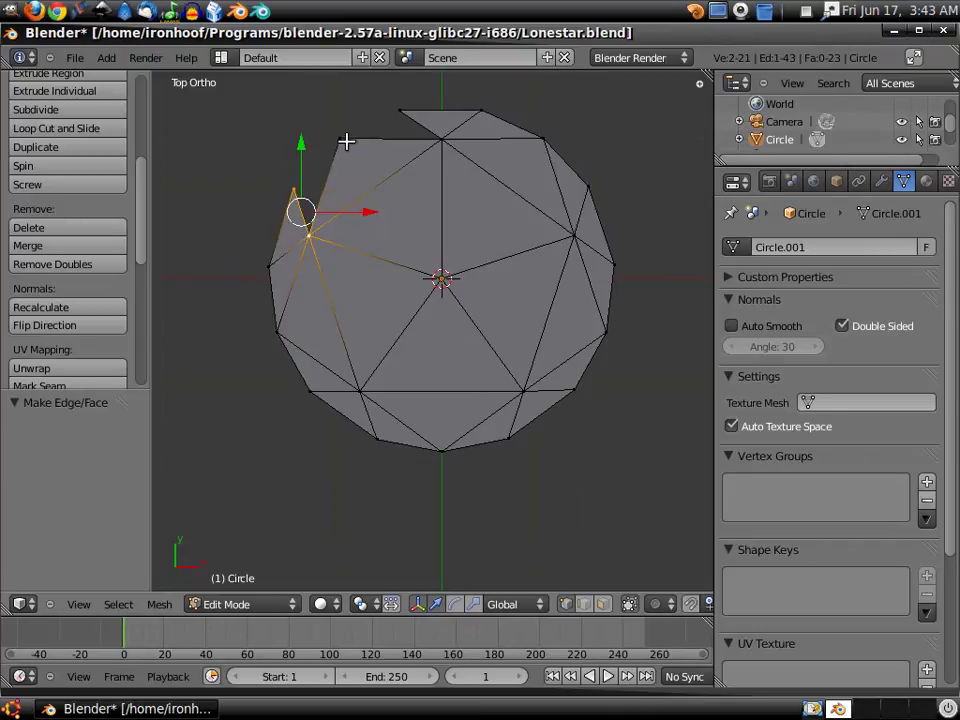
pyautogui.keyDown('shift'); pyautogui.rightClick(343, 140); pyautogui.keyUp('shift')
pyautogui.press('f')
pyautogui.rightClick(345, 140)
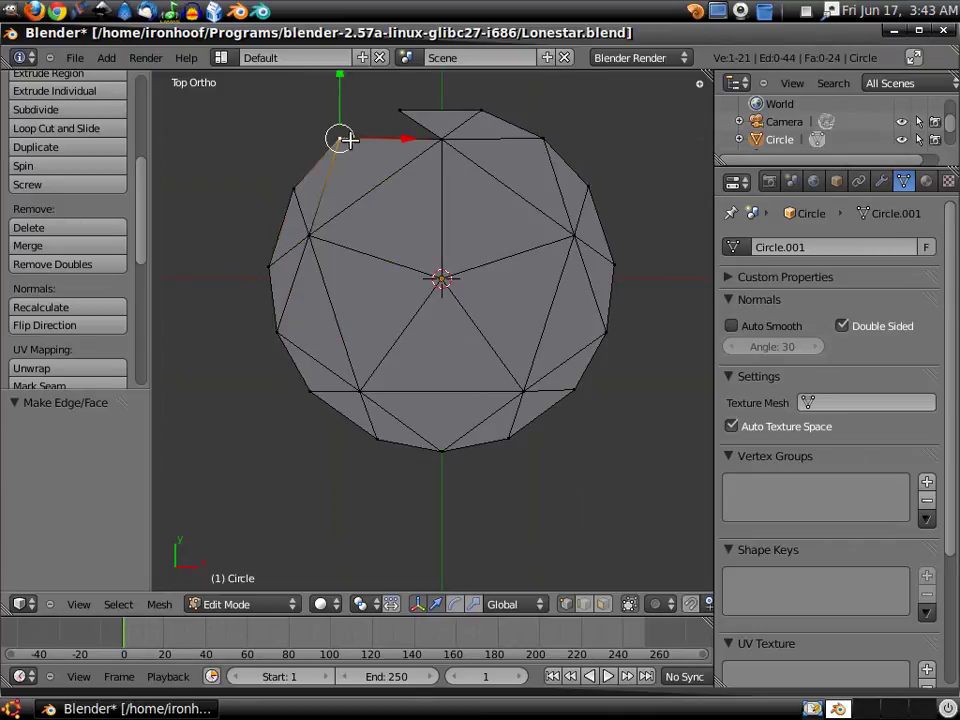
pyautogui.keyDown('shift'); pyautogui.rightClick(399, 110); pyautogui.keyUp('shift')
pyautogui.keyDown('shift'); pyautogui.rightClick(441, 138); pyautogui.keyUp('shift')
# - Fill the final top gap, then select the ten star facets as faces
pyautogui.press('f')
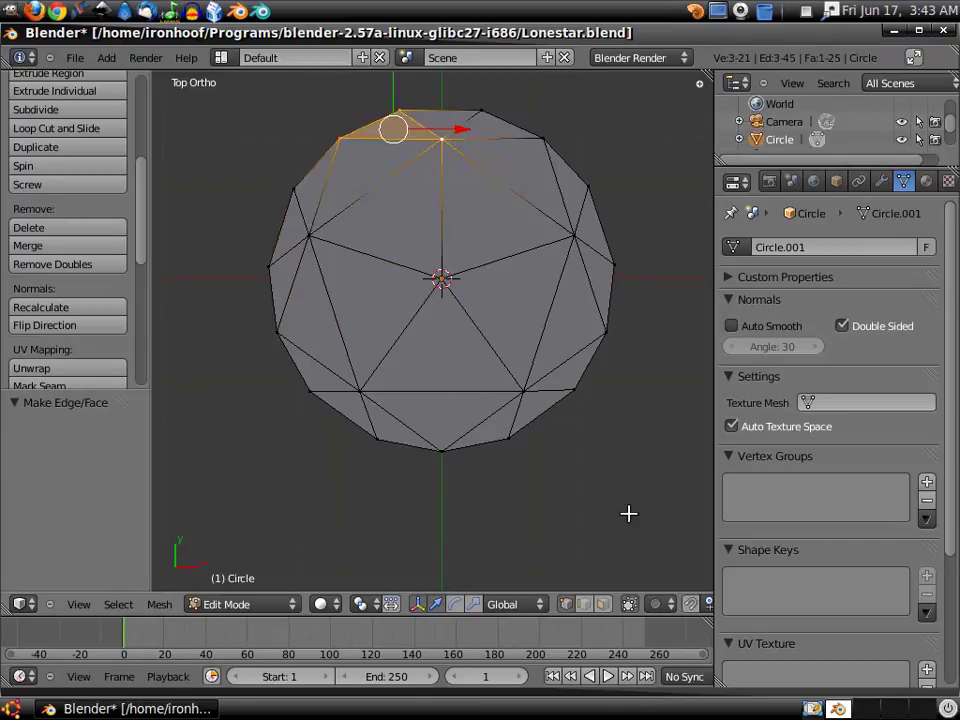
pyautogui.click(603, 604)
pyautogui.rightClick(450, 410)
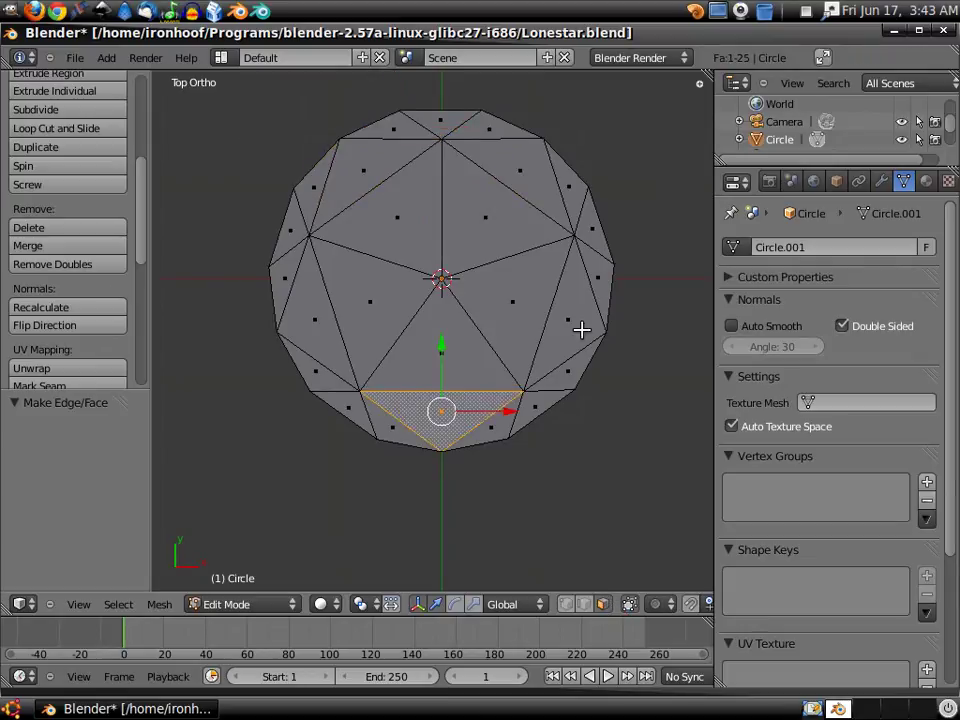
pyautogui.keyDown('shift'); pyautogui.rightClick(570, 322); pyautogui.keyUp('shift')
pyautogui.keyDown('shift'); pyautogui.rightClick(563, 203); pyautogui.keyUp('shift')
pyautogui.keyDown('shift'); pyautogui.rightClick(392, 172); pyautogui.keyUp('shift')
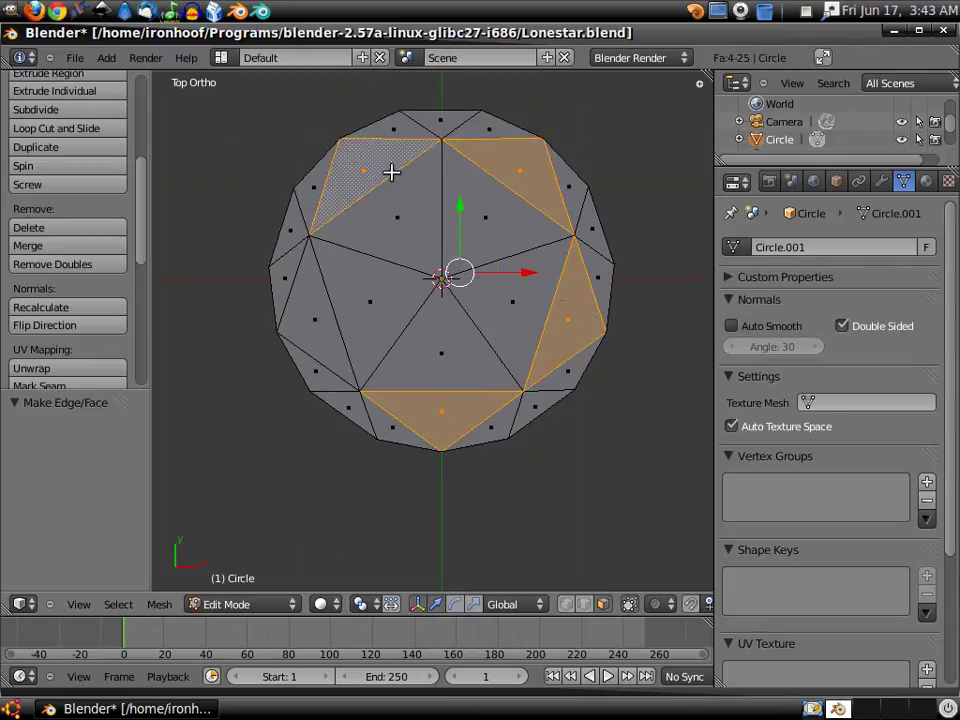
pyautogui.keyDown('shift'); pyautogui.rightClick(317, 283); pyautogui.keyUp('shift')
pyautogui.keyDown('shift'); pyautogui.rightClick(357, 314); pyautogui.keyUp('shift')
pyautogui.keyDown('shift'); pyautogui.rightClick(415, 215); pyautogui.keyUp('shift')
pyautogui.keyDown('shift'); pyautogui.rightClick(489, 257); pyautogui.keyUp('shift')
pyautogui.keyDown('shift'); pyautogui.rightClick(505, 295); pyautogui.keyUp('shift')
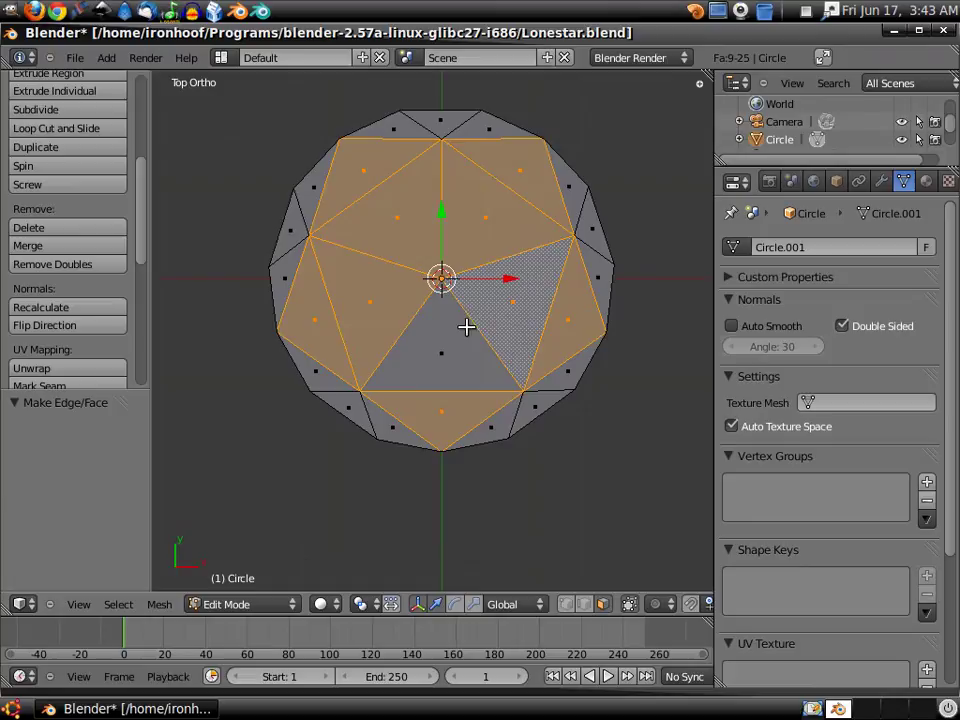
pyautogui.keyDown('shift'); pyautogui.rightClick(461, 328); pyautogui.keyUp('shift')
# - Extrude the ten star facets about 0.195 units down along Z
pyautogui.press('KP_3')
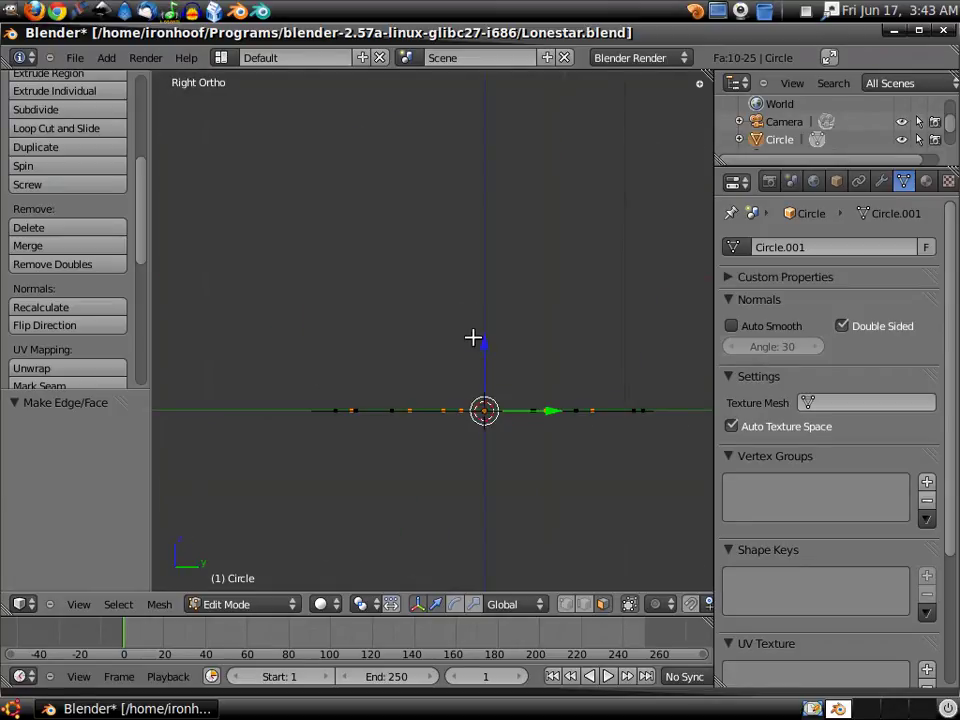
pyautogui.press('e')
pyautogui.press('z')
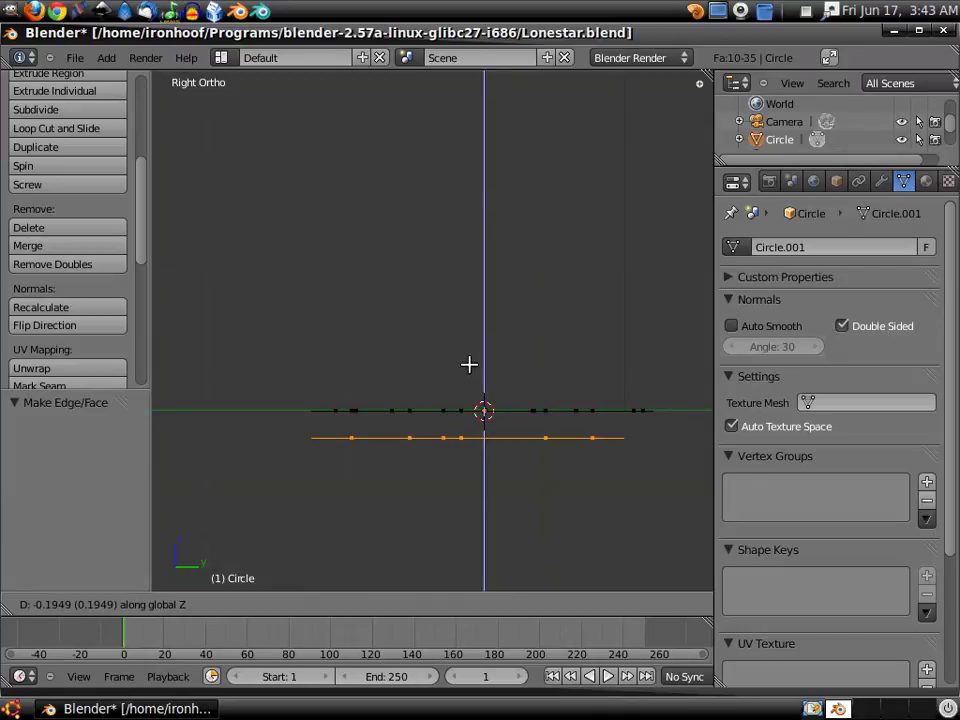
pyautogui.click(469, 364)
pyautogui.press('KP_7')
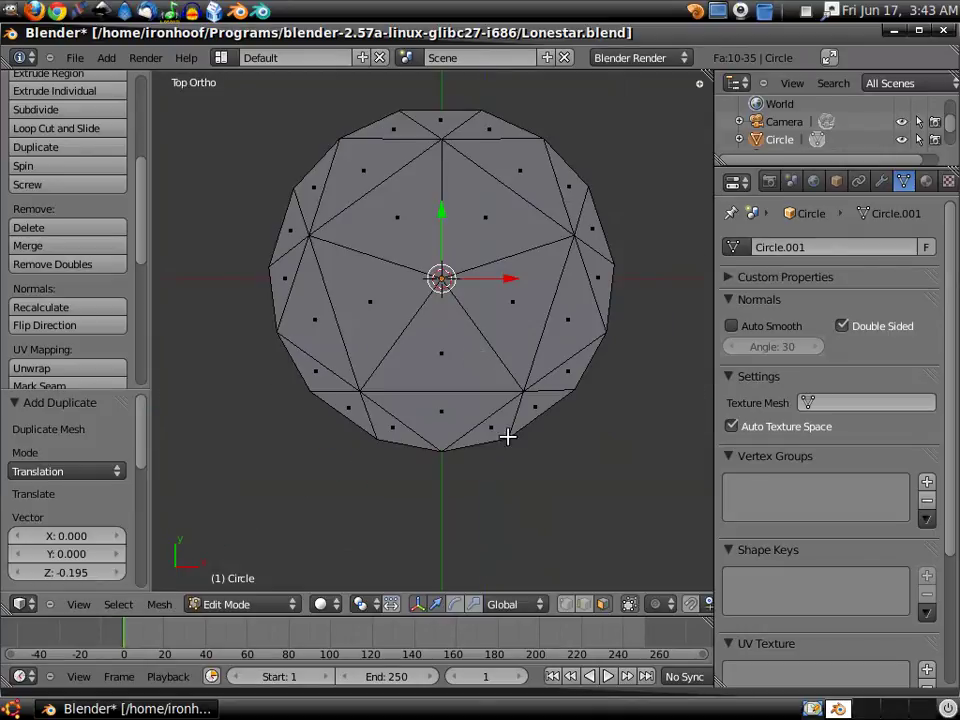
# - Extrude the disc's outer rim edge loop about 0.087 units down along Z
pyautogui.click(584, 604)
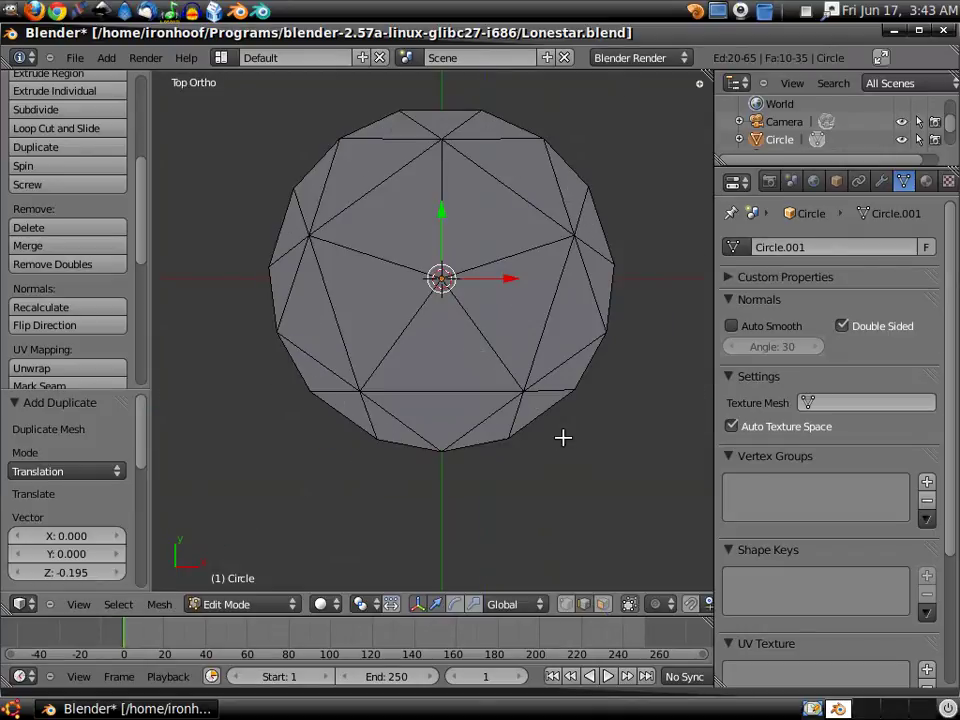
pyautogui.keyDown('alt'); pyautogui.keyDown('shift'); pyautogui.rightClick(559, 411); pyautogui.keyUp('shift'); pyautogui.keyUp('alt')
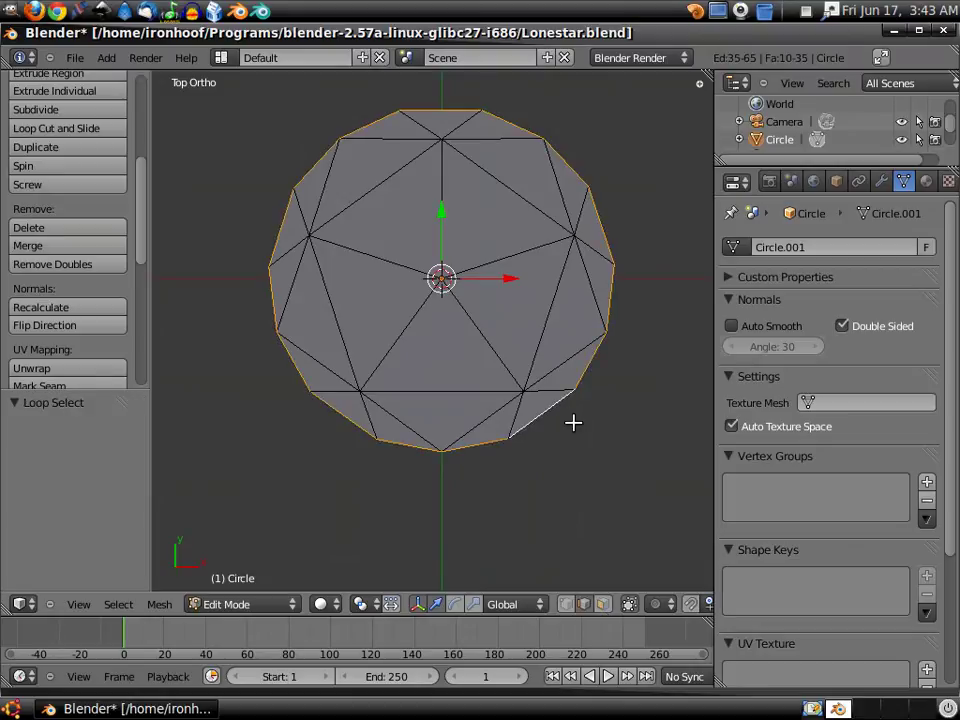
pyautogui.press('KP_3')
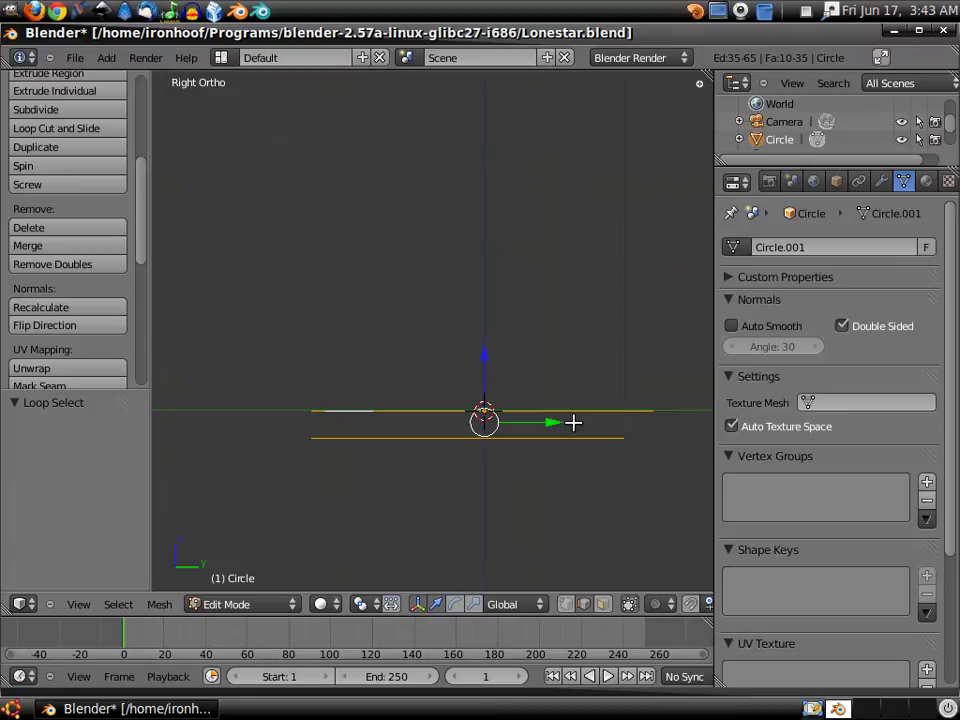
pyautogui.press('a')
pyautogui.press('KP_7')
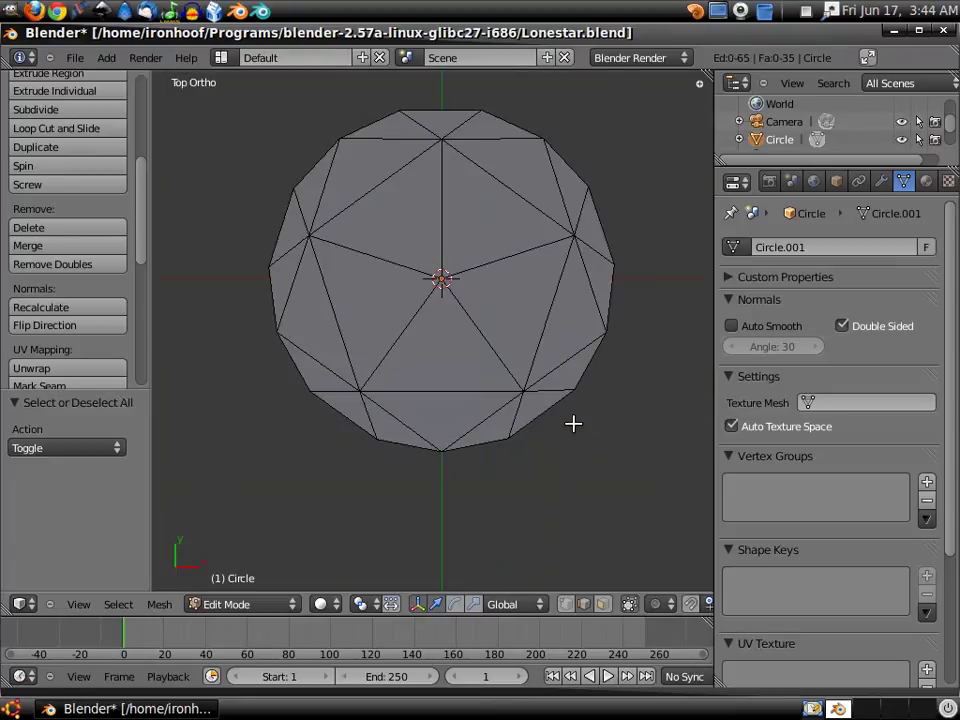
pyautogui.keyDown('alt'); pyautogui.rightClick(566, 403); pyautogui.keyUp('alt')
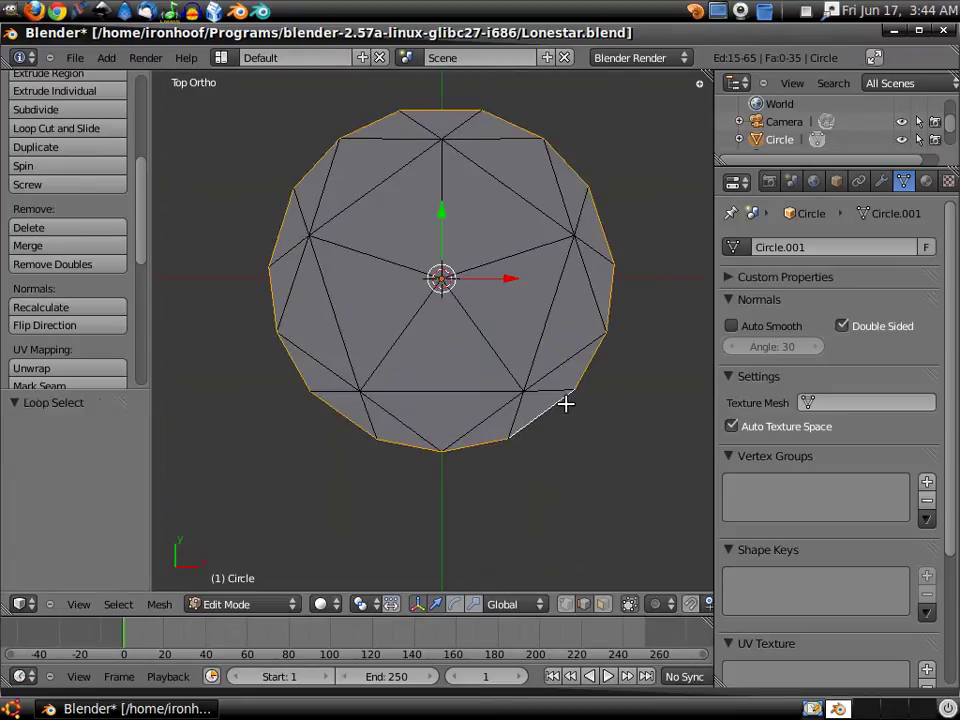
pyautogui.press('KP_3')
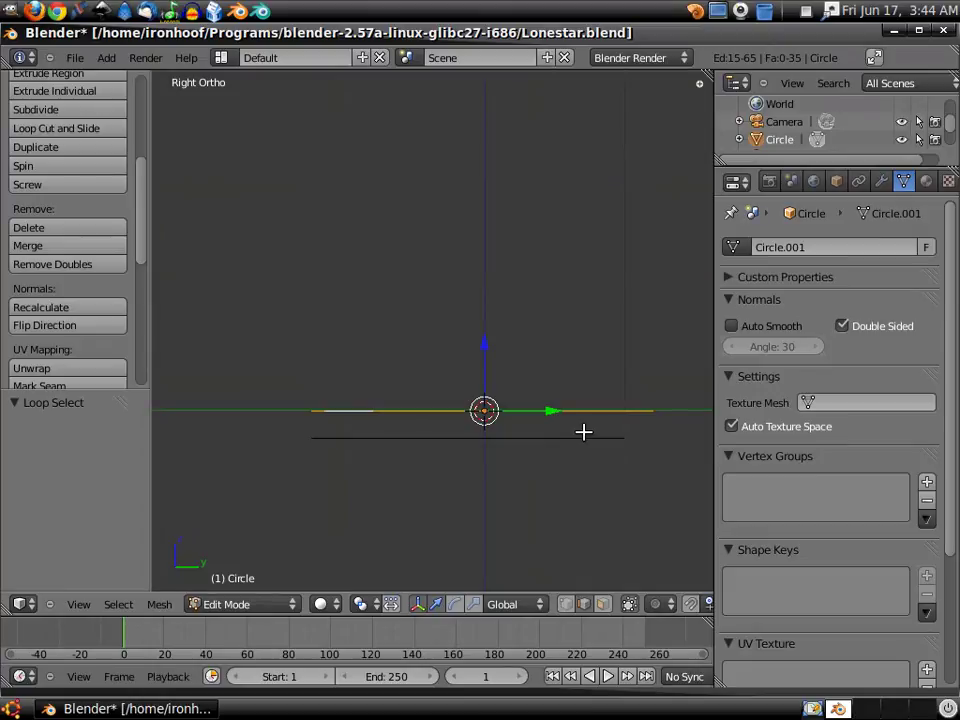
pyautogui.press('e')
pyautogui.press('z')
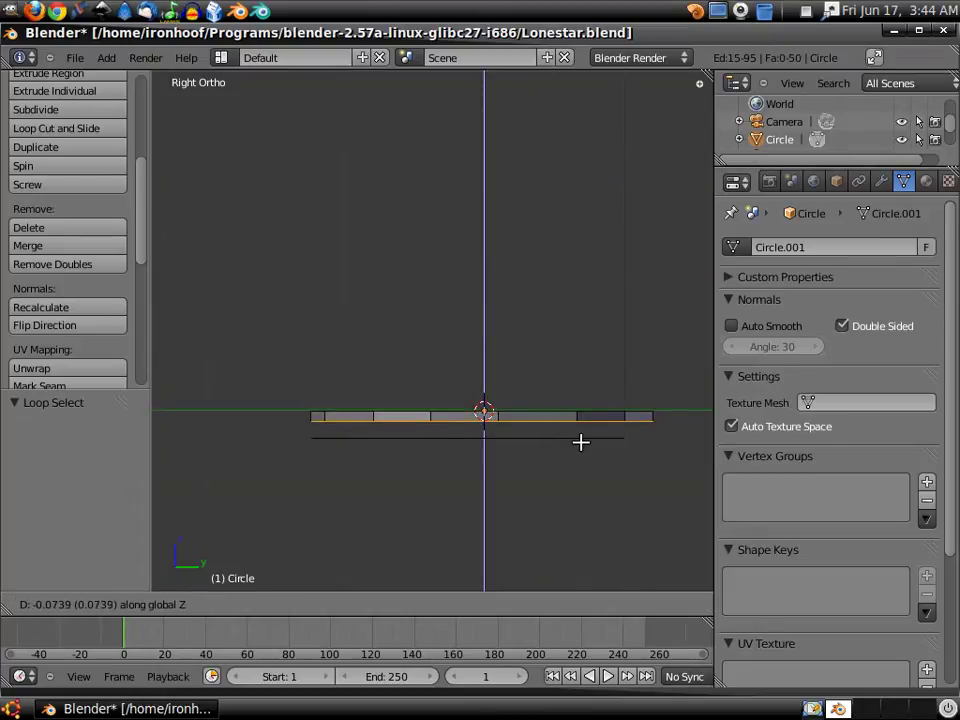
pyautogui.click(580, 444)
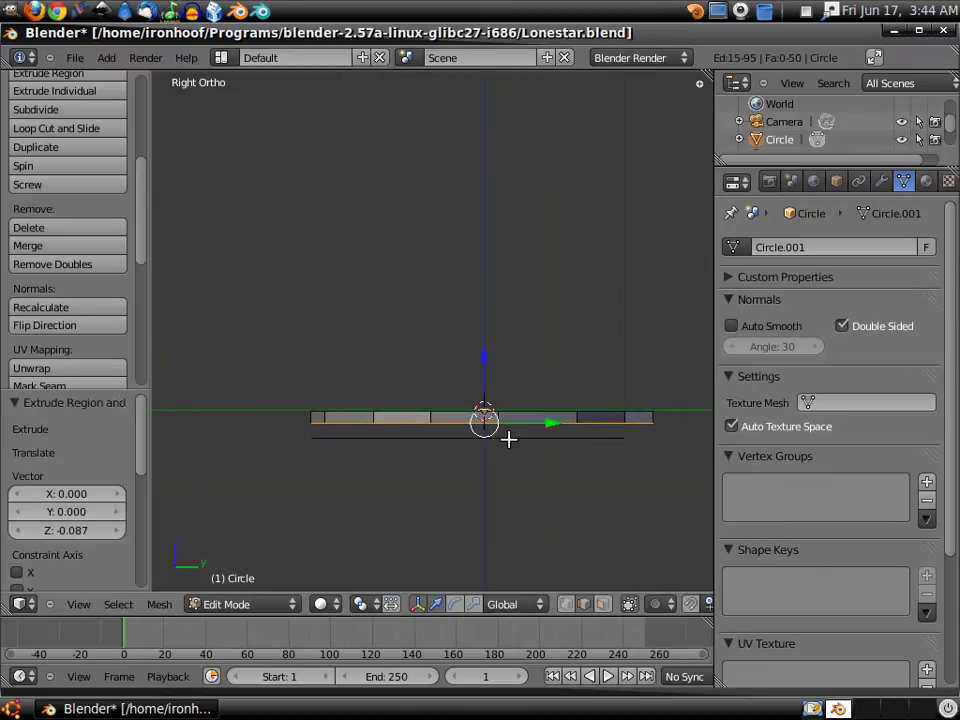
# - Select the five triangles around the crown's centre
pyautogui.press('KP_7')
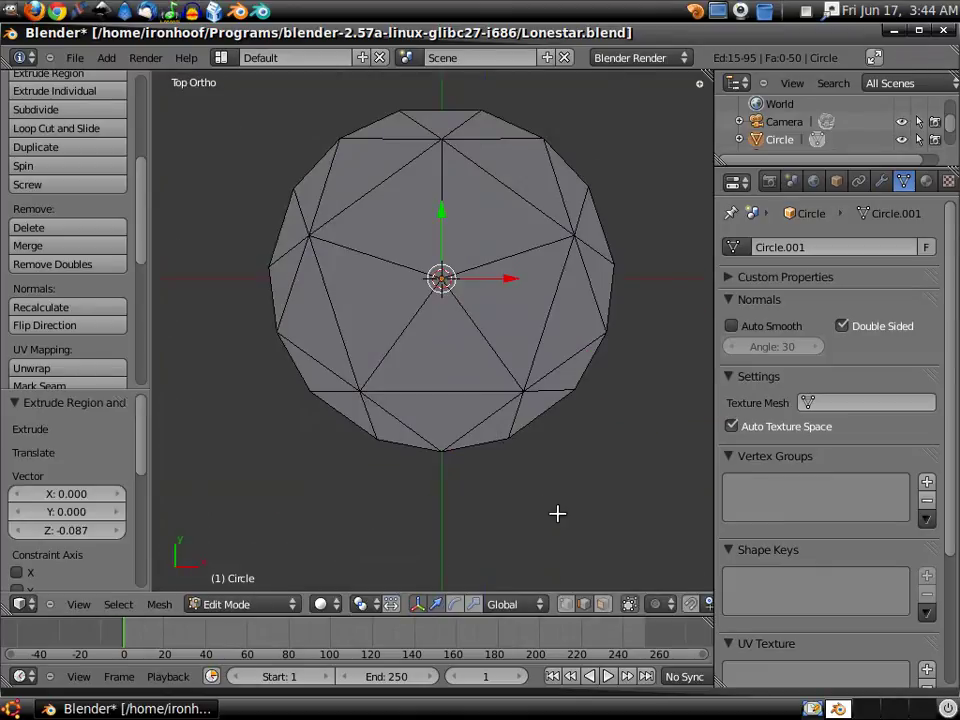
pyautogui.click(601, 604)
pyautogui.rightClick(473, 370)
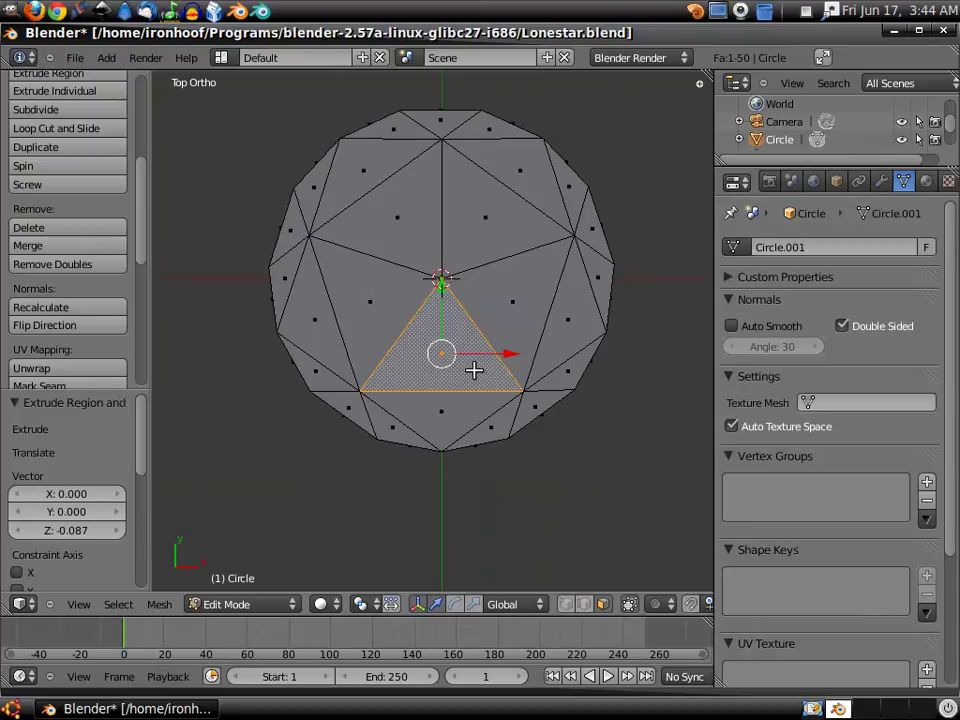
pyautogui.keyDown('shift'); pyautogui.rightClick(512, 330); pyautogui.keyUp('shift')
pyautogui.keyDown('shift'); pyautogui.rightClick(470, 225); pyautogui.keyUp('shift')
pyautogui.keyDown('shift'); pyautogui.rightClick(400, 225); pyautogui.keyUp('shift')
pyautogui.keyDown('shift'); pyautogui.rightClick(383, 281); pyautogui.keyUp('shift')
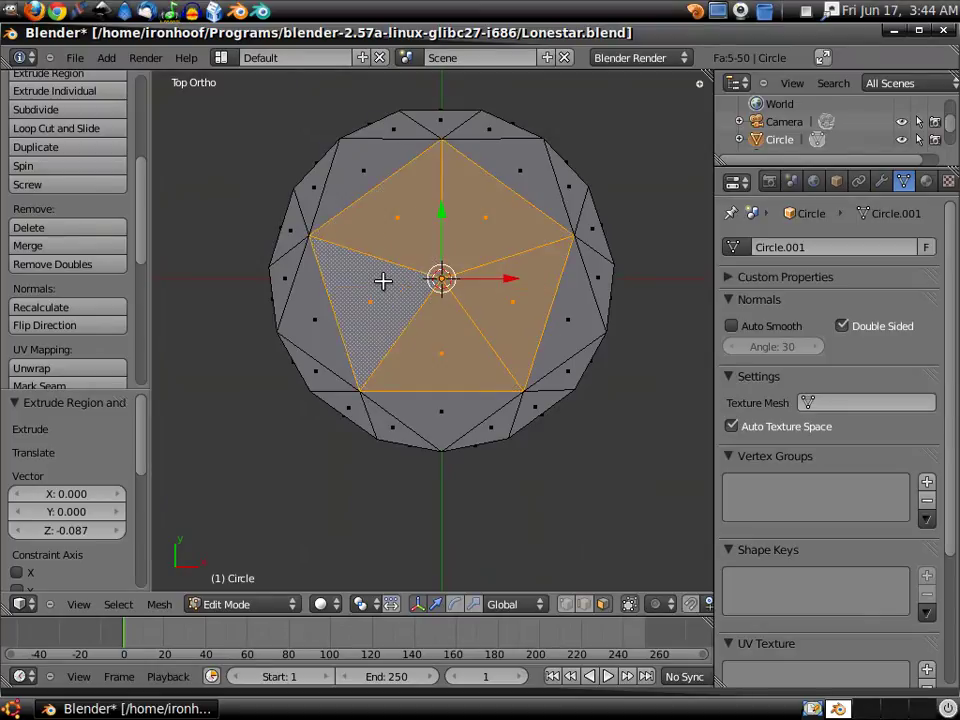
# - Raise the centre triangles about 0.195 units along Z and inspect the peaked crown
pyautogui.press('KP_3')
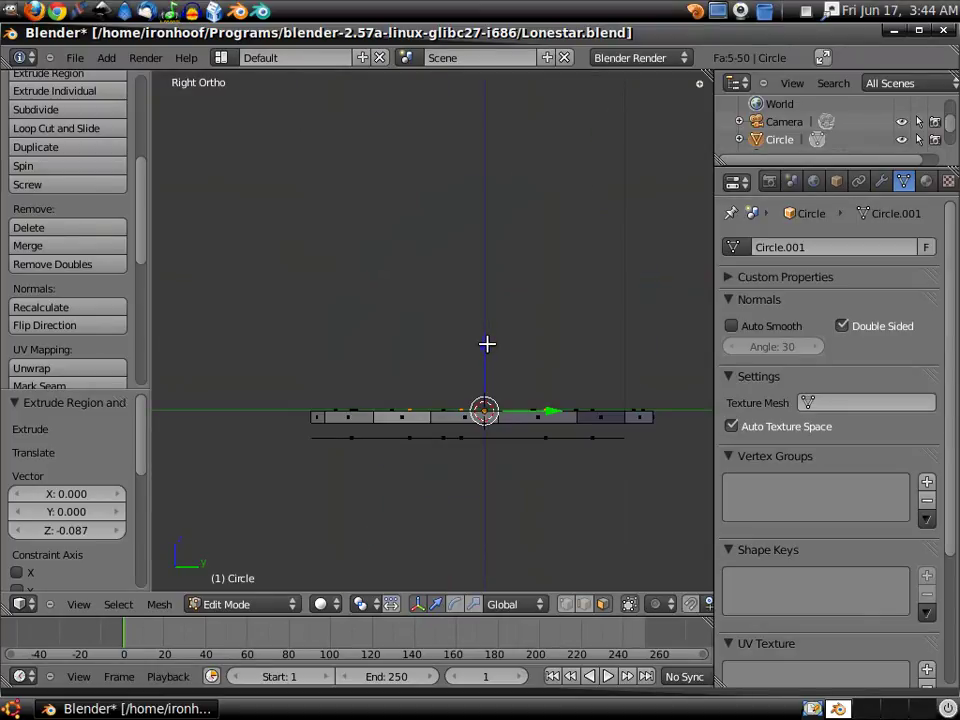
pyautogui.press('g')
pyautogui.press('z')
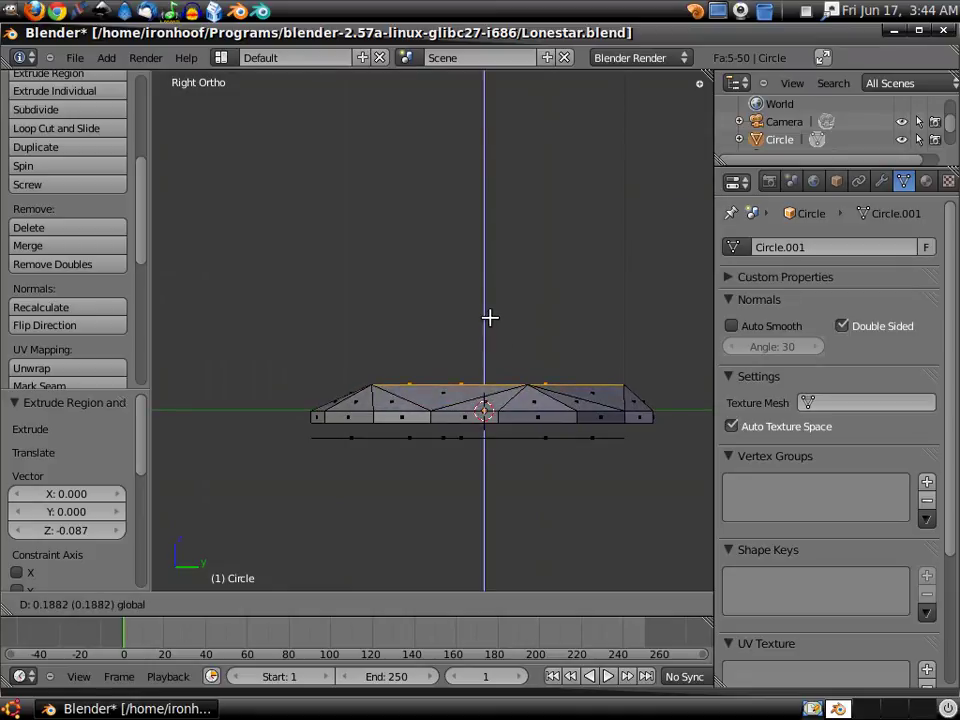
pyautogui.click(490, 321)
pyautogui.moveTo(567, 437)
pyautogui.mouseDown(button='middle')
pyautogui.moveTo(343, 476)
pyautogui.moveTo(289, 403)
pyautogui.moveTo(270, 270)
pyautogui.moveTo(231, 268)
pyautogui.moveTo(309, 484)
pyautogui.moveTo(403, 531)
pyautogui.moveTo(517, 538)
pyautogui.moveTo(495, 469)
pyautogui.moveTo(373, 512)
pyautogui.mouseUp(button='middle')
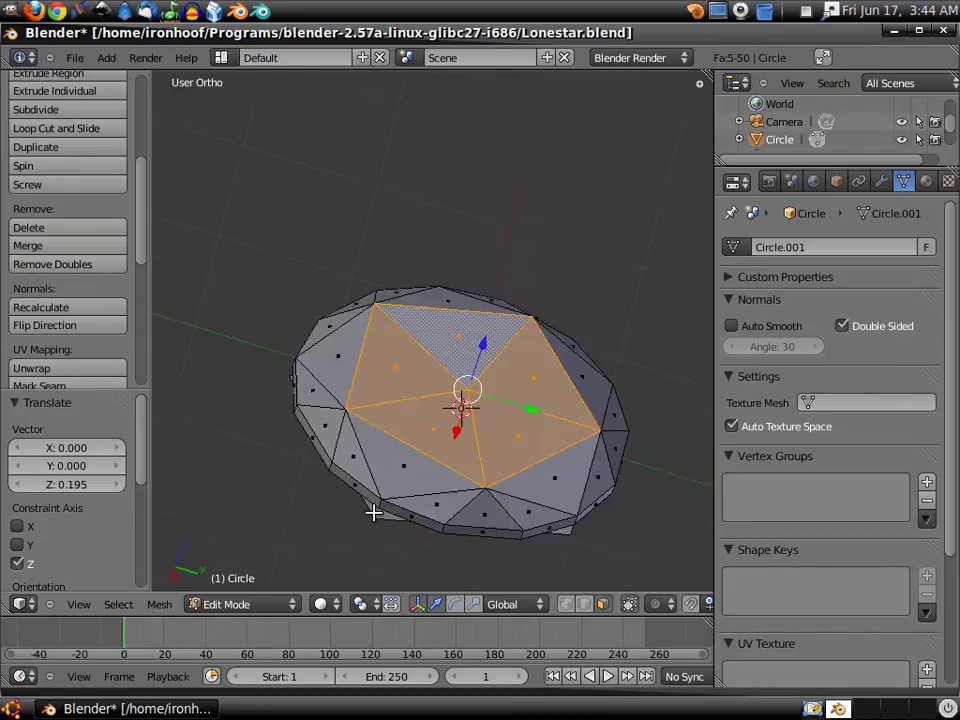
pyautogui.press('a')
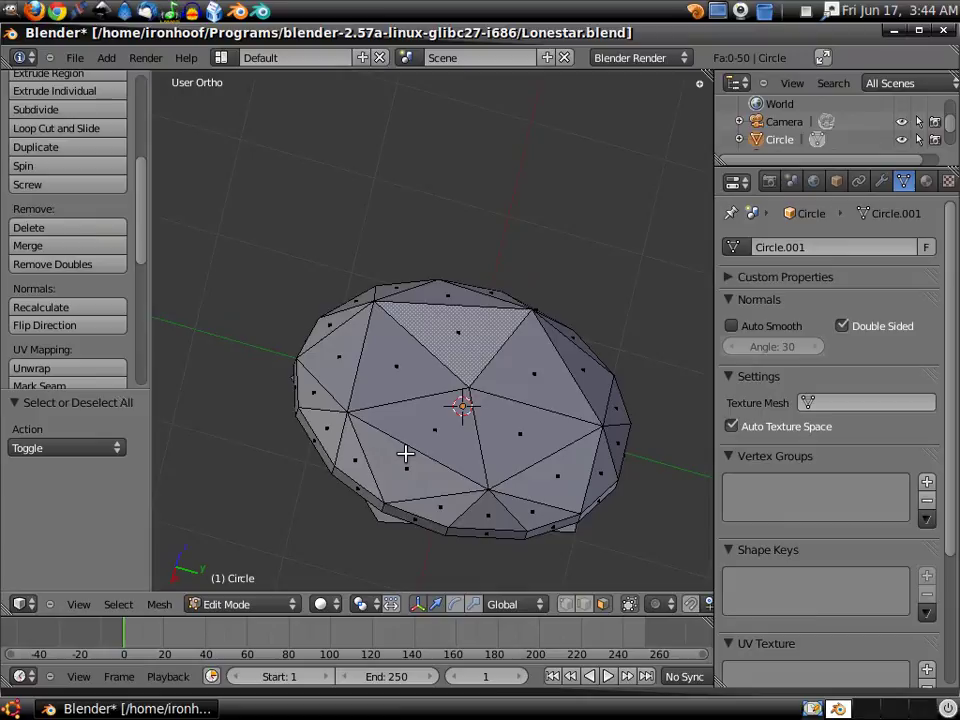
# - Switch to vertex select and merge the first left-rim vertex pair At Last
pyautogui.press('ctrl+KP_1')
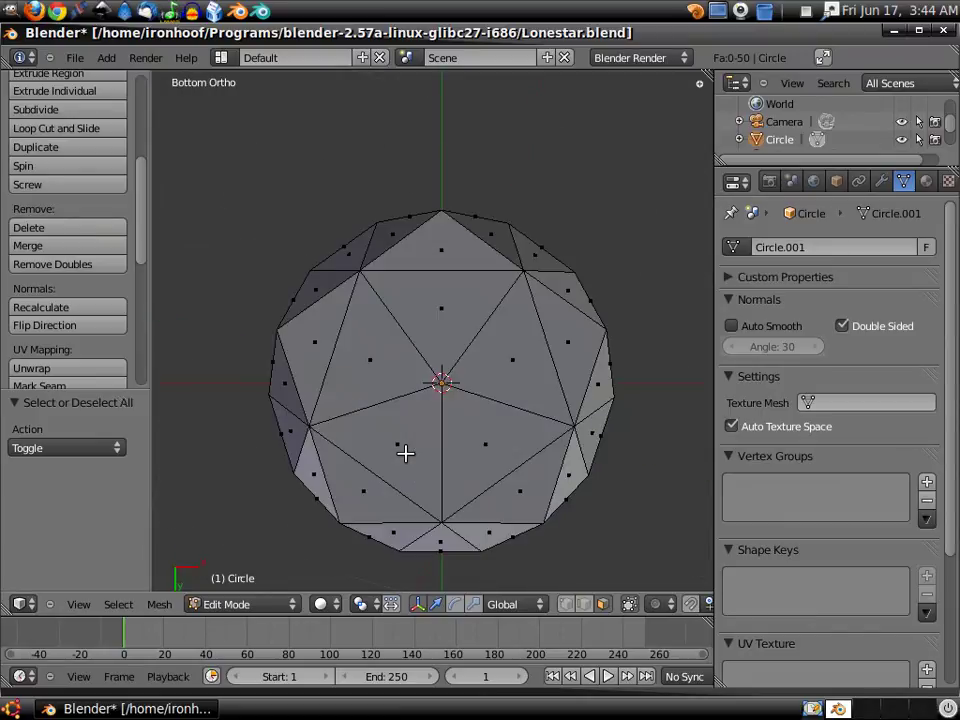
pyautogui.moveTo(332, 420); pyautogui.dragTo(491, 563, button='middle')
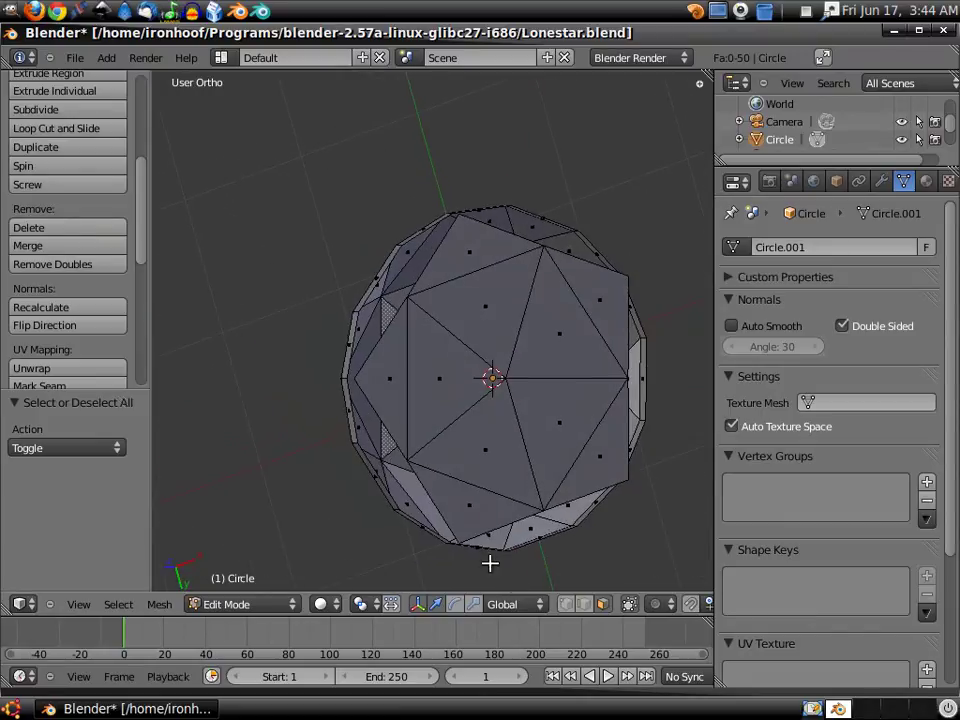
pyautogui.click(566, 604)
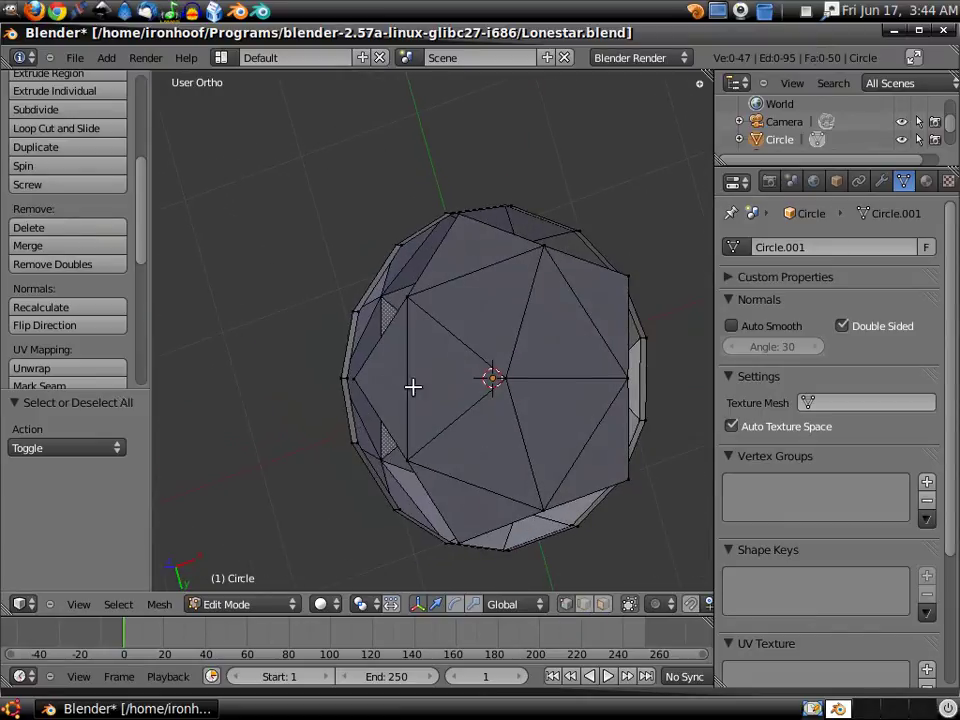
pyautogui.rightClick(352, 378)
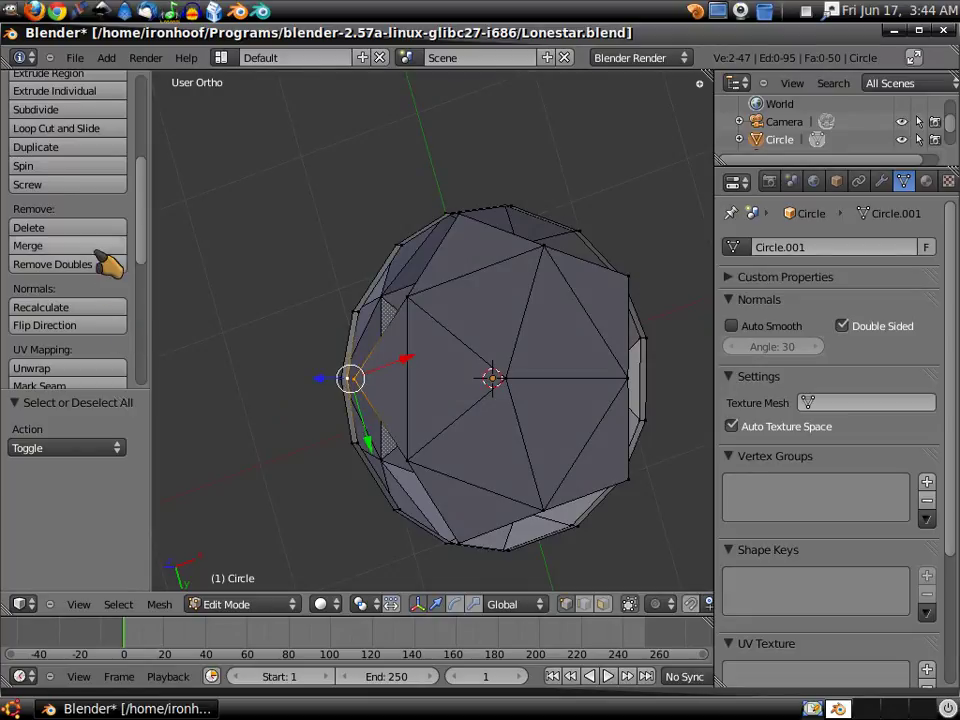
pyautogui.click(106, 245)
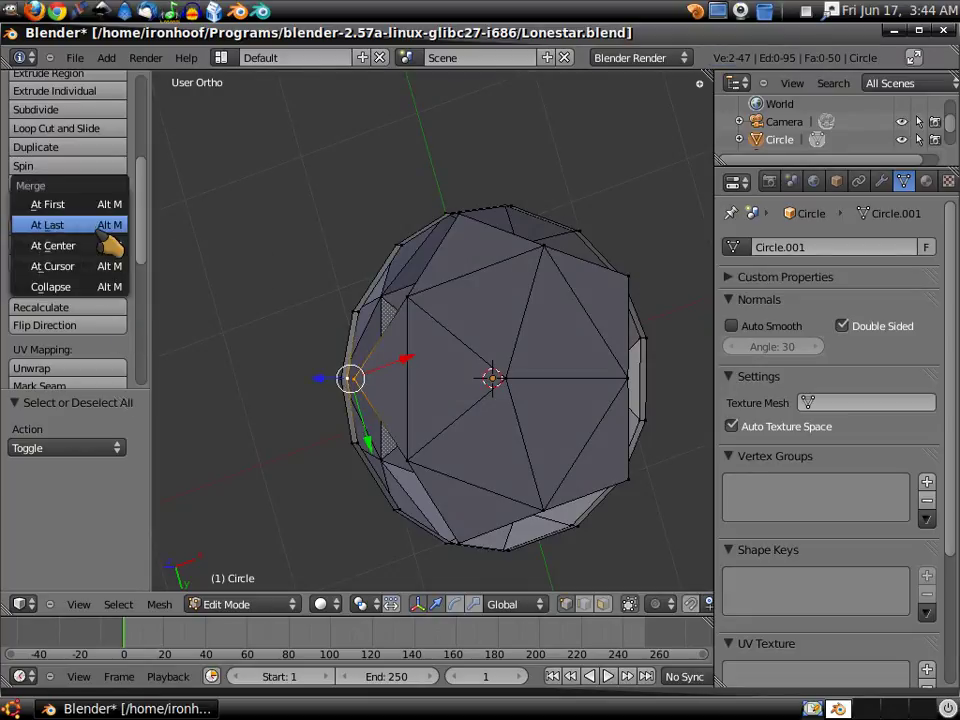
pyautogui.click(106, 228)
# - Merge the next two neighbouring rim vertex pairs, one At First and one At Last
pyautogui.moveTo(274, 249); pyautogui.dragTo(532, 343, button='middle')
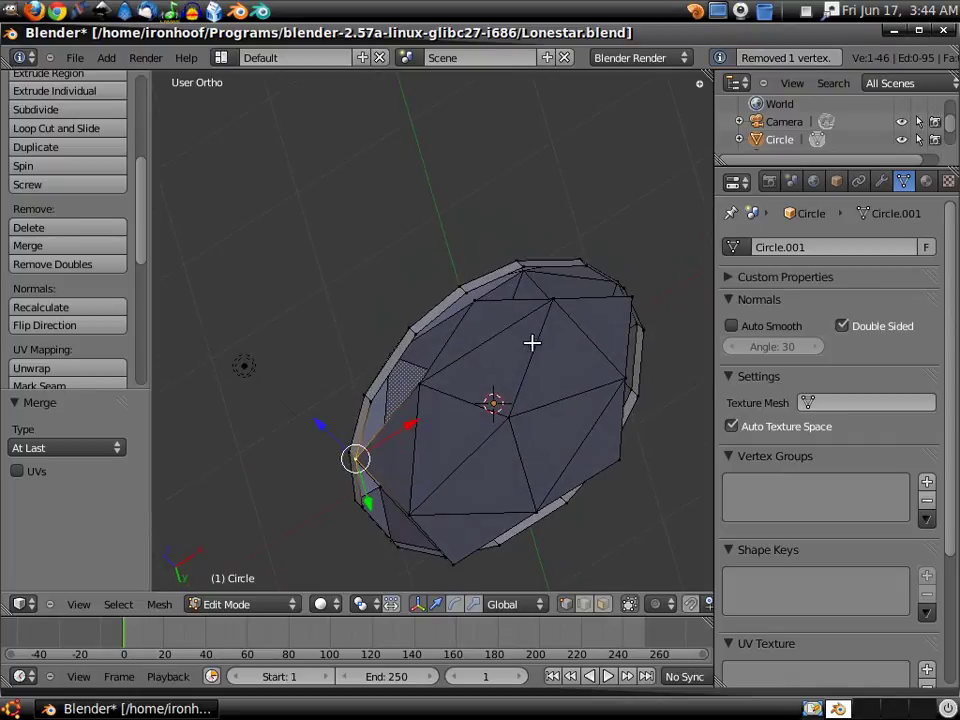
pyautogui.keyDown('shift'); pyautogui.rightClick(468, 289); pyautogui.keyUp('shift')
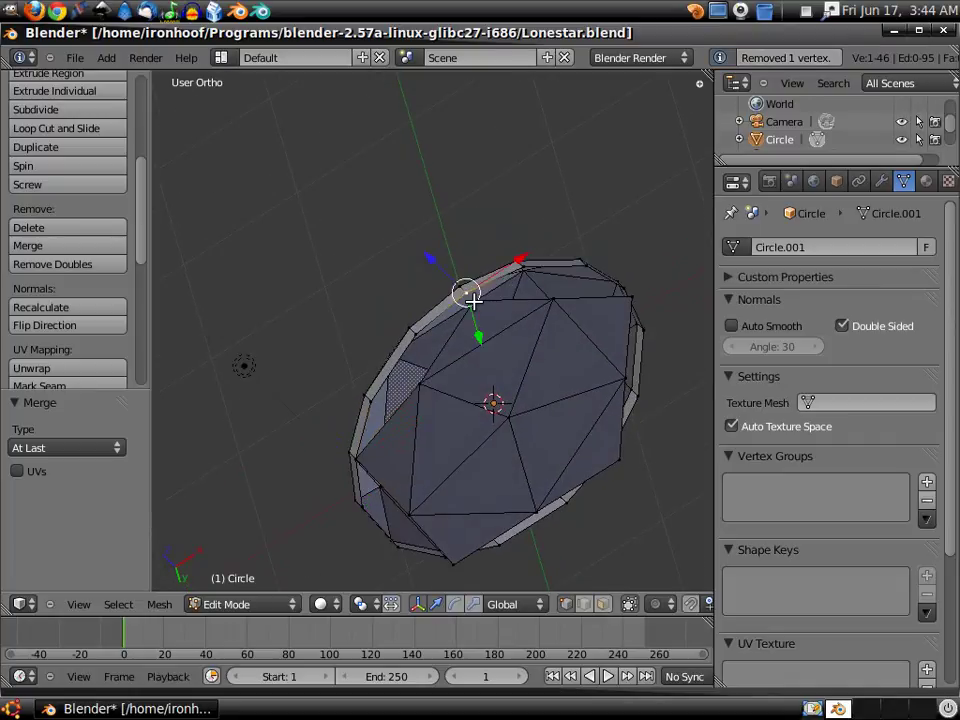
pyautogui.click(45, 245)
pyautogui.click(55, 233)
pyautogui.moveTo(364, 315)
pyautogui.mouseDown(button='middle')
pyautogui.moveTo(450, 386)
pyautogui.moveTo(421, 390)
pyautogui.mouseUp(button='middle')
pyautogui.rightClick(452, 364)
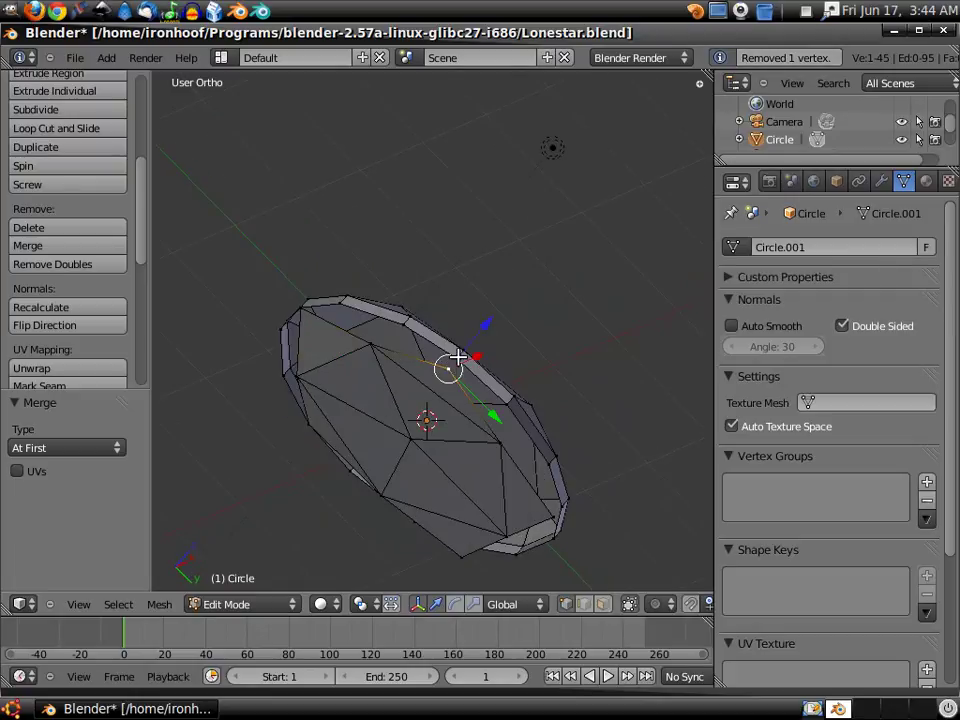
pyautogui.keyDown('shift'); pyautogui.rightClick(457, 357); pyautogui.keyUp('shift')
pyautogui.click(100, 246)
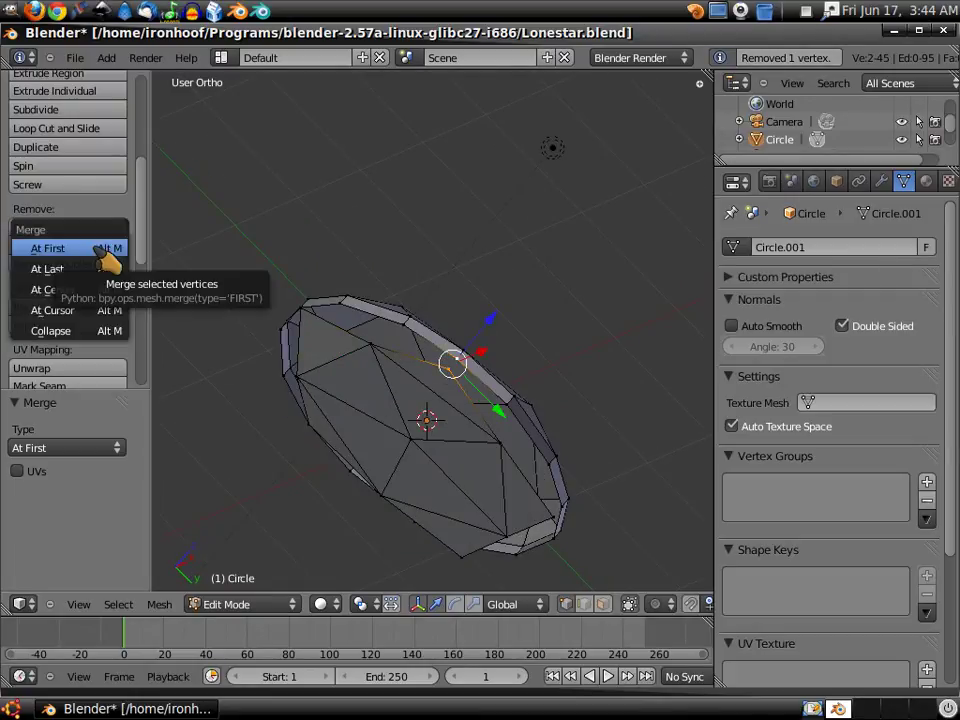
pyautogui.click(100, 268)
# - Merge the remaining rim vertex pairs, leaving the mesh at 42 vertices
pyautogui.moveTo(435, 437)
pyautogui.mouseDown(button='middle')
pyautogui.moveTo(459, 390)
pyautogui.moveTo(499, 373)
pyautogui.mouseUp(button='middle')
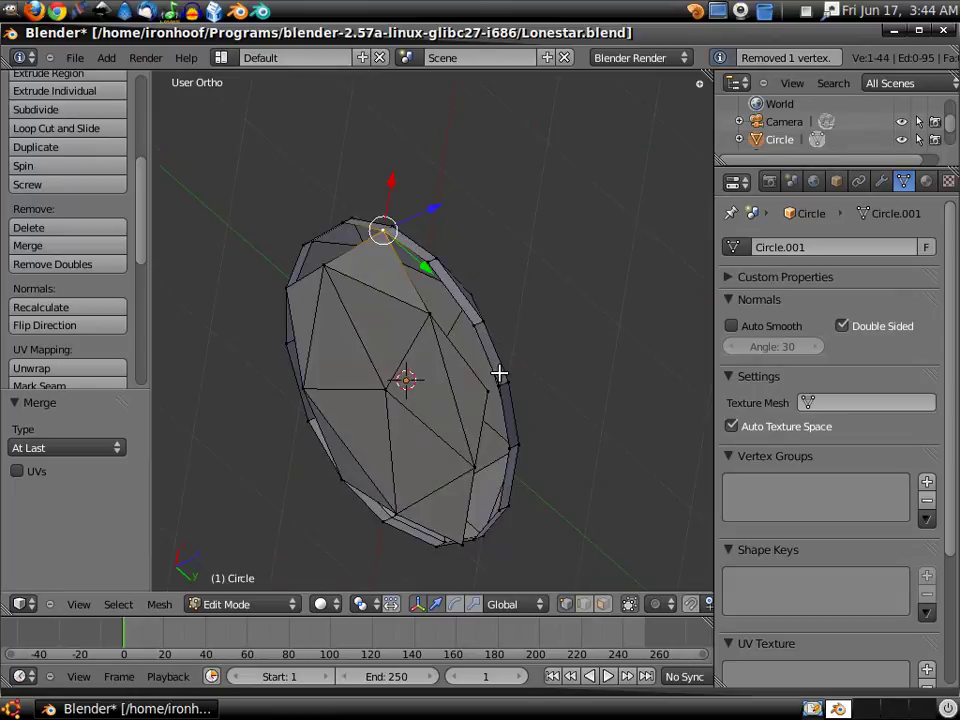
pyautogui.keyDown('shift'); pyautogui.rightClick(495, 387); pyautogui.keyUp('shift')
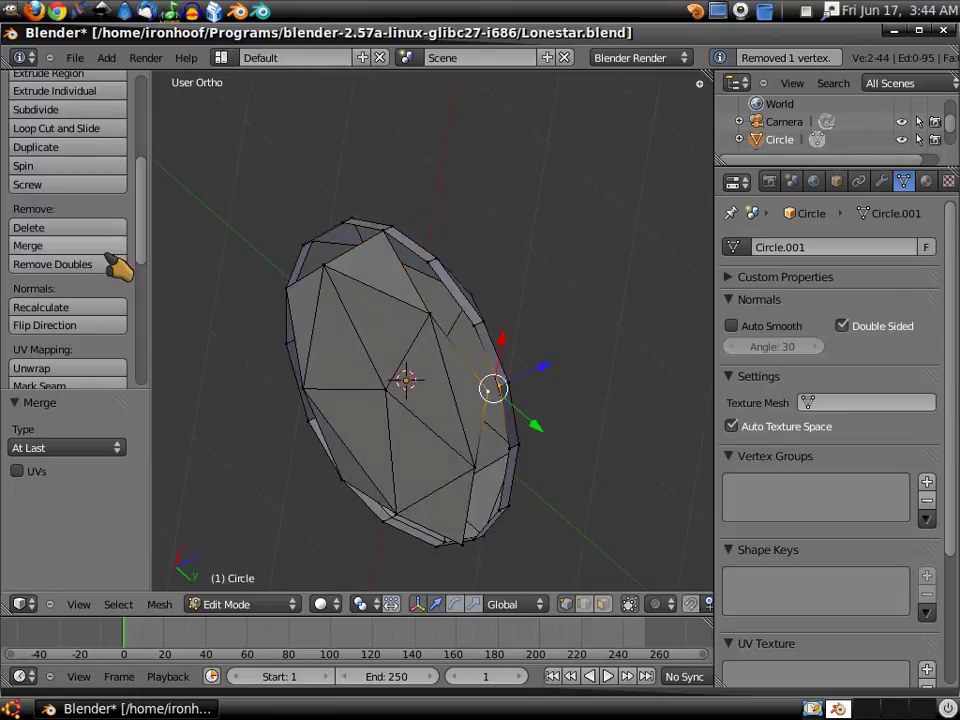
pyautogui.click(112, 246)
pyautogui.click(105, 228)
pyautogui.moveTo(403, 437); pyautogui.dragTo(427, 357, button='middle')
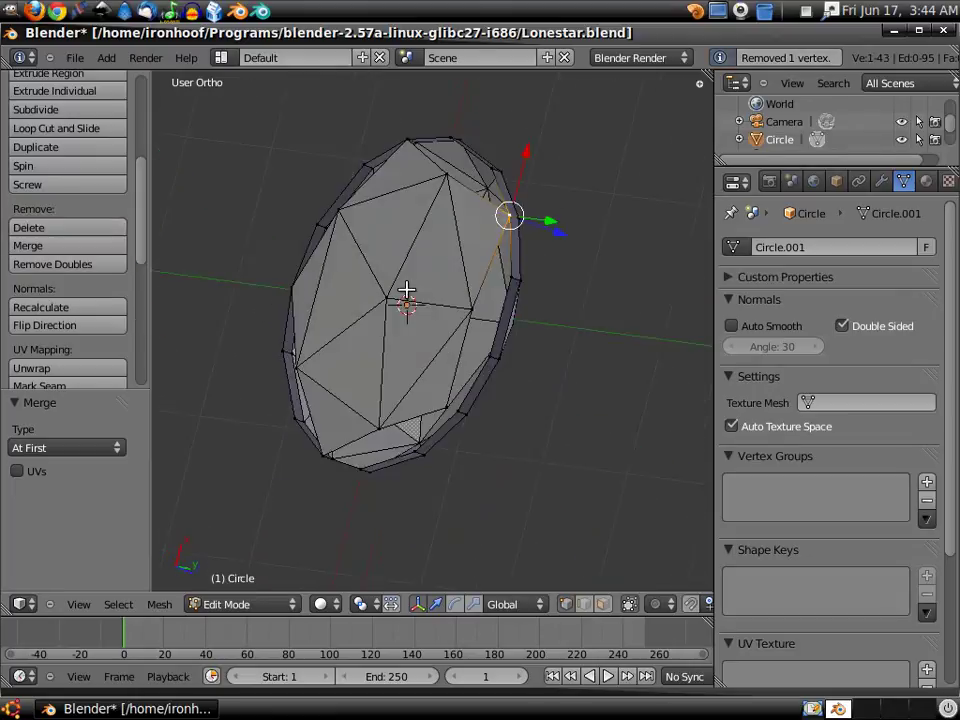
pyautogui.keyDown('shift'); pyautogui.rightClick(450, 404); pyautogui.keyUp('shift')
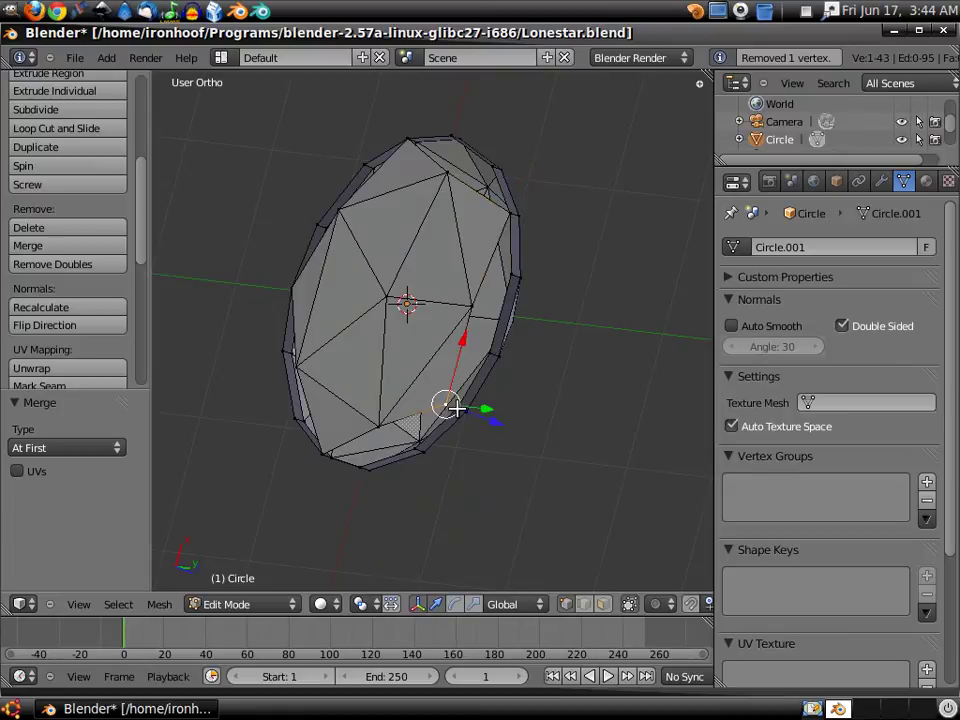
pyautogui.click(108, 248)
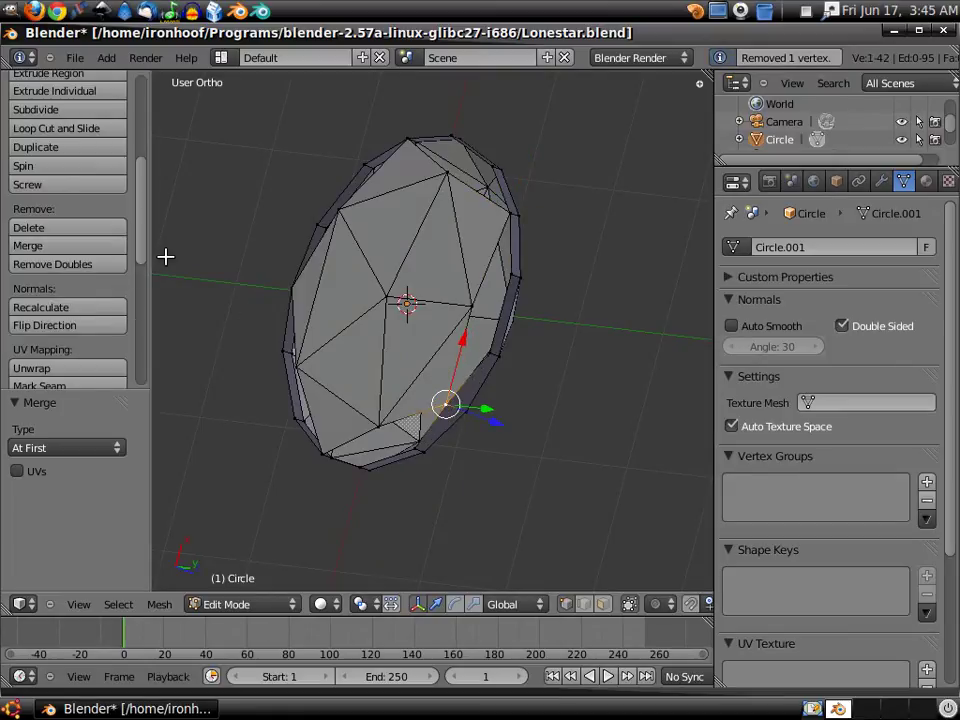
pyautogui.click(120, 246)
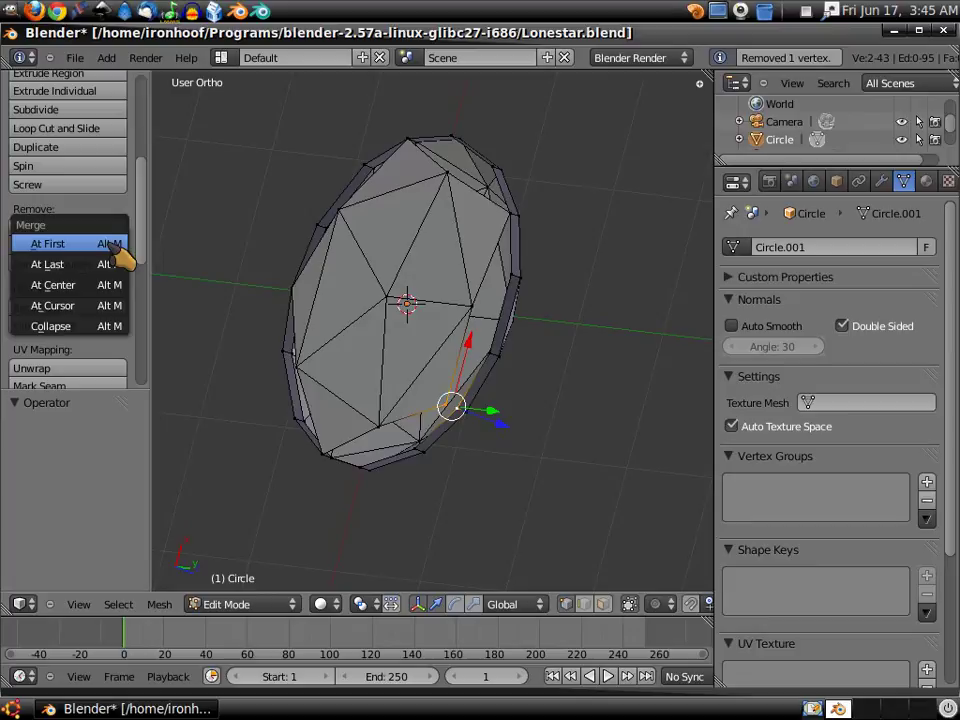
pyautogui.click(115, 263)
# - Select three upper-rim vertices to form a new face
pyautogui.moveTo(406, 367)
pyautogui.mouseDown(button='middle')
pyautogui.moveTo(447, 283)
pyautogui.moveTo(467, 360)
pyautogui.moveTo(516, 403)
pyautogui.moveTo(480, 349)
pyautogui.mouseUp(button='middle')
pyautogui.rightClick(437, 257)
pyautogui.keyDown('shift'); pyautogui.rightClick(433, 207); pyautogui.keyUp('shift')
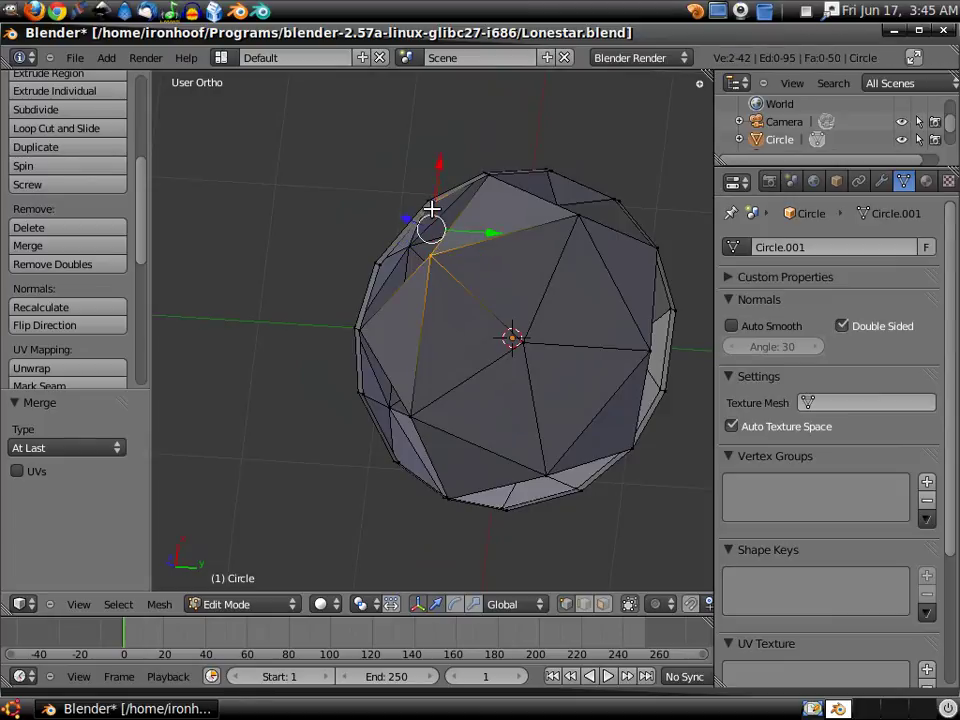
pyautogui.keyDown('shift'); pyautogui.rightClick(378, 261); pyautogui.keyUp('shift')
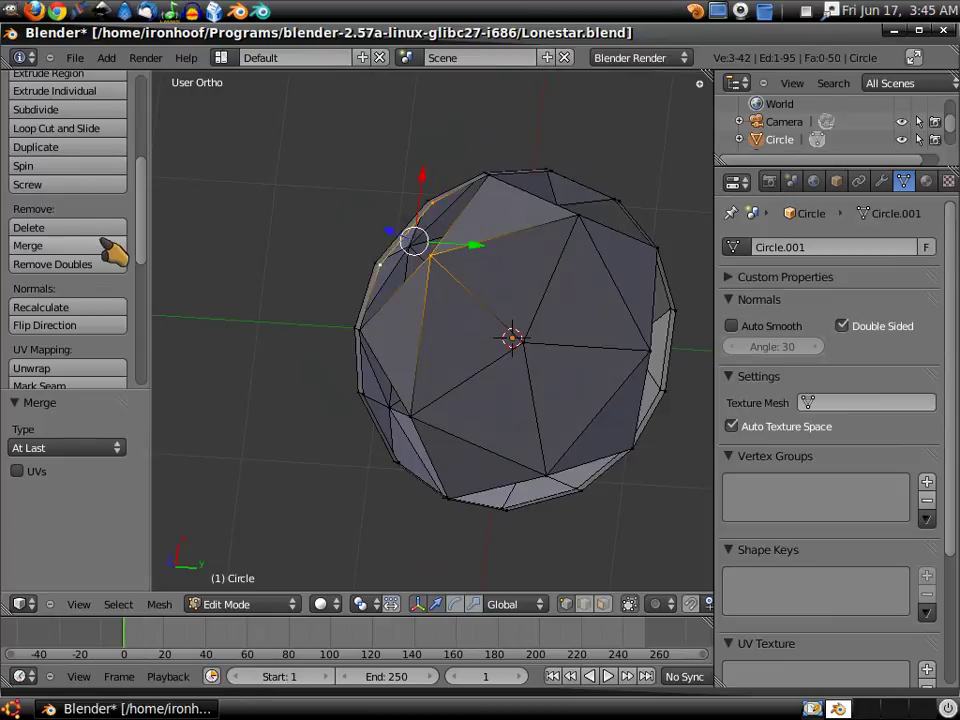
# - Fill the first three triangular facets along the gem's upper and left rim
pyautogui.press('f')
pyautogui.moveTo(514, 249); pyautogui.dragTo(456, 268, button='middle')
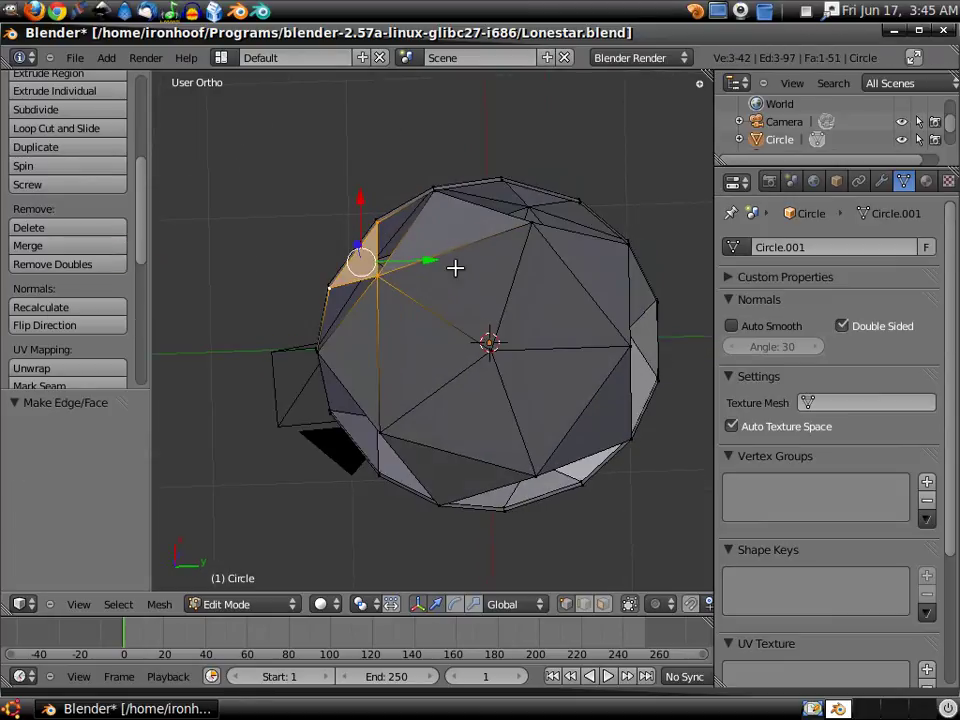
pyautogui.keyDown('shift'); pyautogui.rightClick(433, 192); pyautogui.keyUp('shift')
pyautogui.keyDown('shift'); pyautogui.rightClick(387, 216); pyautogui.keyUp('shift')
pyautogui.keyDown('shift'); pyautogui.rightClick(379, 220); pyautogui.keyUp('shift')
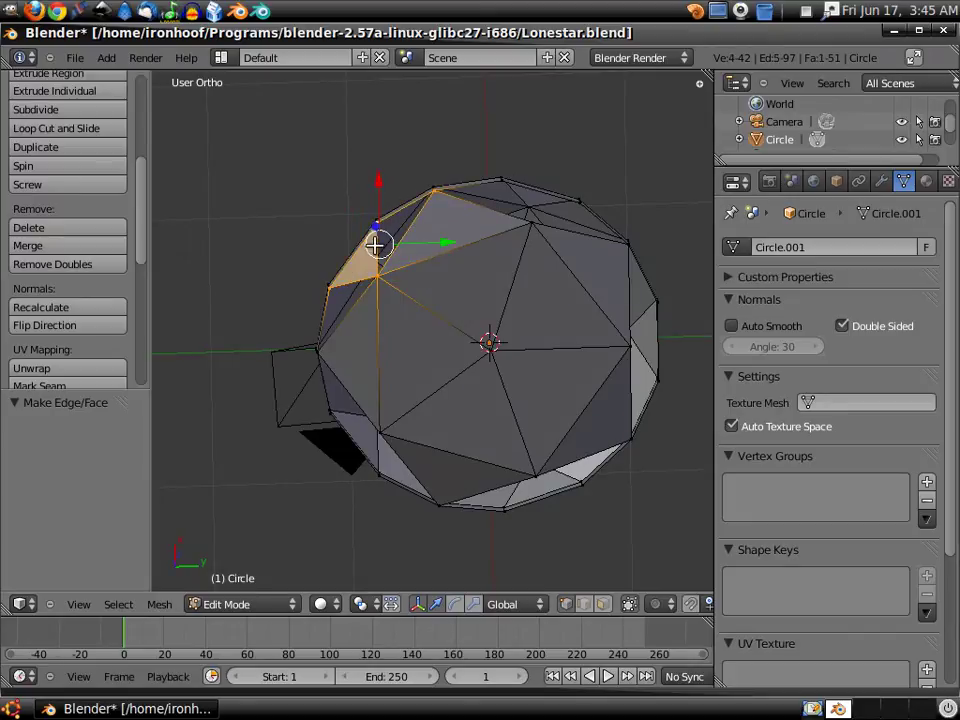
pyautogui.press('a')
pyautogui.rightClick(378, 221)
pyautogui.keyDown('shift'); pyautogui.rightClick(433, 191); pyautogui.keyUp('shift')
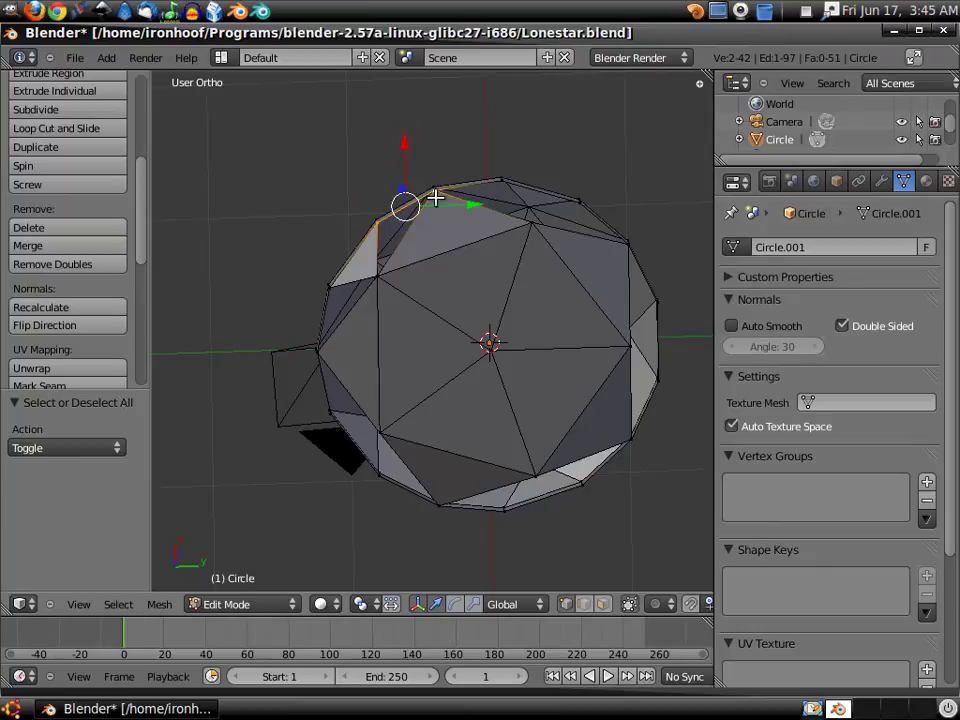
pyautogui.keyDown('shift'); pyautogui.rightClick(390, 275); pyautogui.keyUp('shift')
pyautogui.press('f')
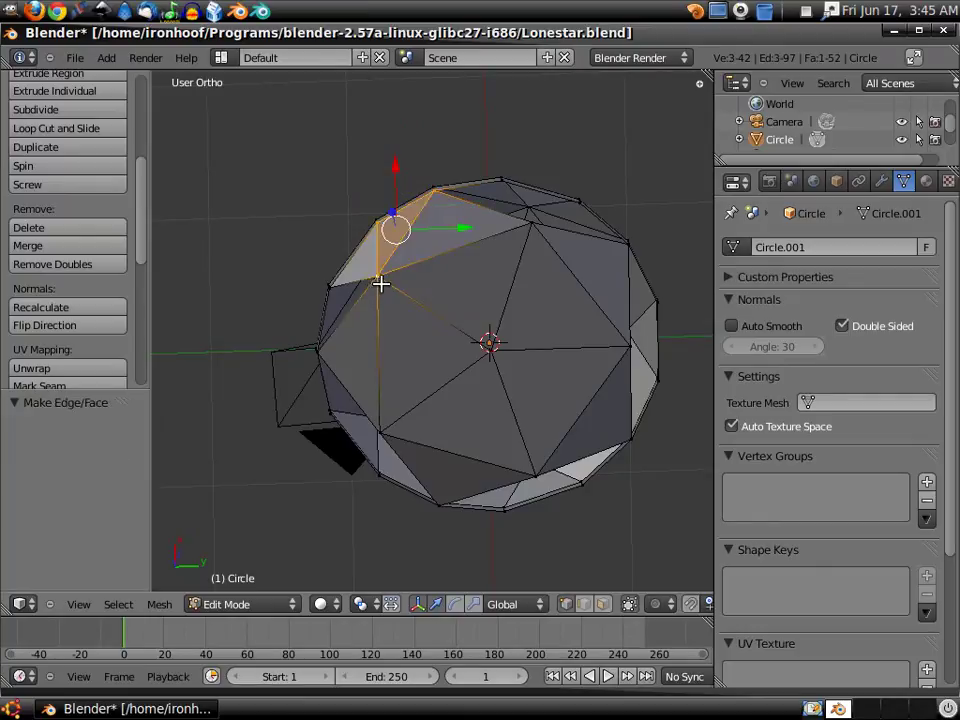
pyautogui.rightClick(379, 278)
pyautogui.keyDown('shift'); pyautogui.rightClick(332, 289); pyautogui.keyUp('shift')
pyautogui.keyDown('shift'); pyautogui.rightClick(320, 346); pyautogui.keyUp('shift')
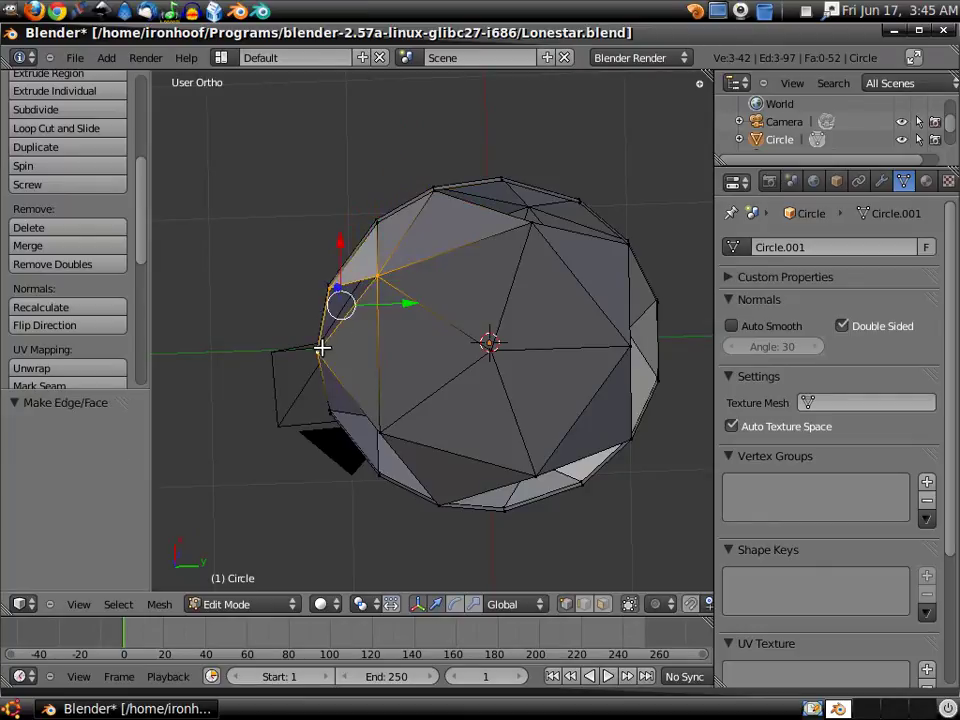
pyautogui.press('f')
# - Fill two triangular facets along the lower-left rim
pyautogui.moveTo(360, 364)
pyautogui.mouseDown(button='middle')
pyautogui.moveTo(410, 337)
pyautogui.moveTo(439, 274)
pyautogui.mouseUp(button='middle')
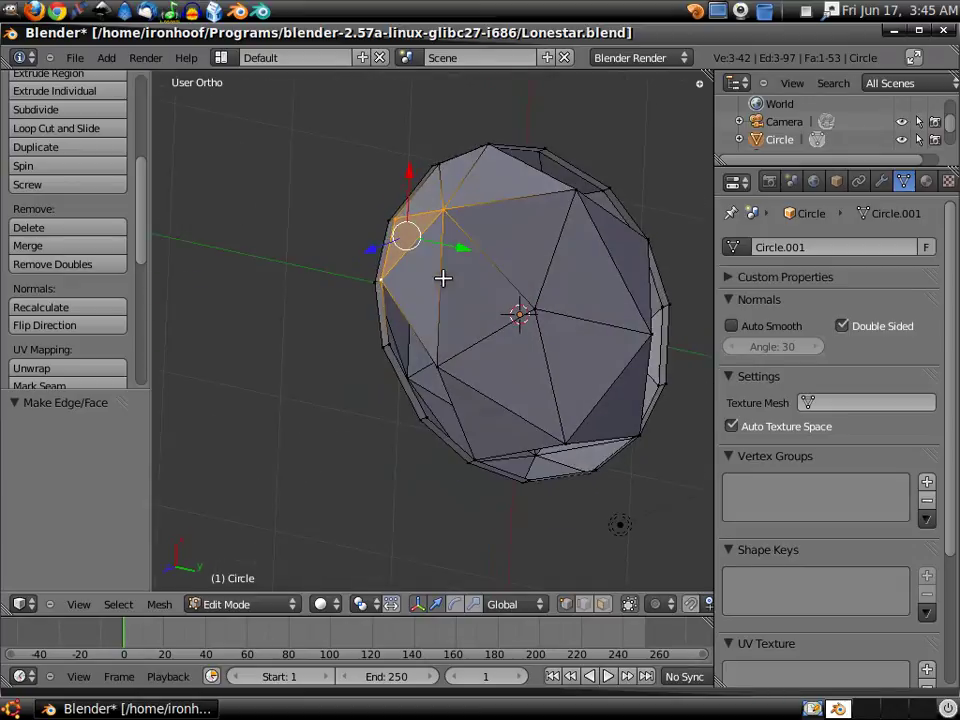
pyautogui.rightClick(435, 358)
pyautogui.keyDown('shift'); pyautogui.rightClick(390, 346); pyautogui.keyUp('shift')
pyautogui.keyDown('shift'); pyautogui.rightClick(430, 412); pyautogui.keyUp('shift')
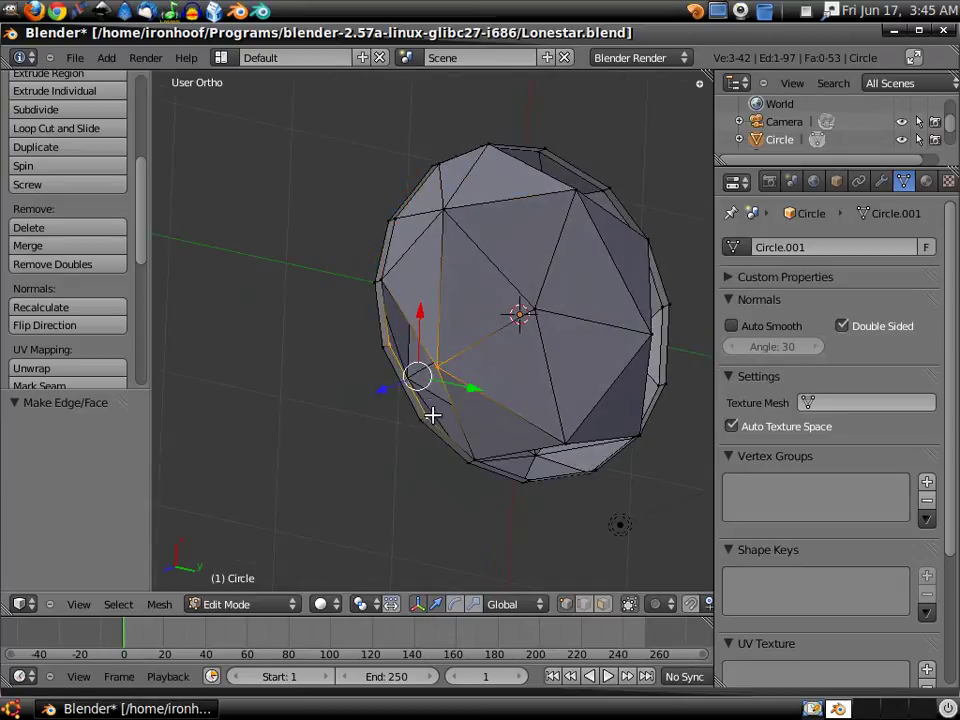
pyautogui.press('f')
pyautogui.rightClick(438, 366)
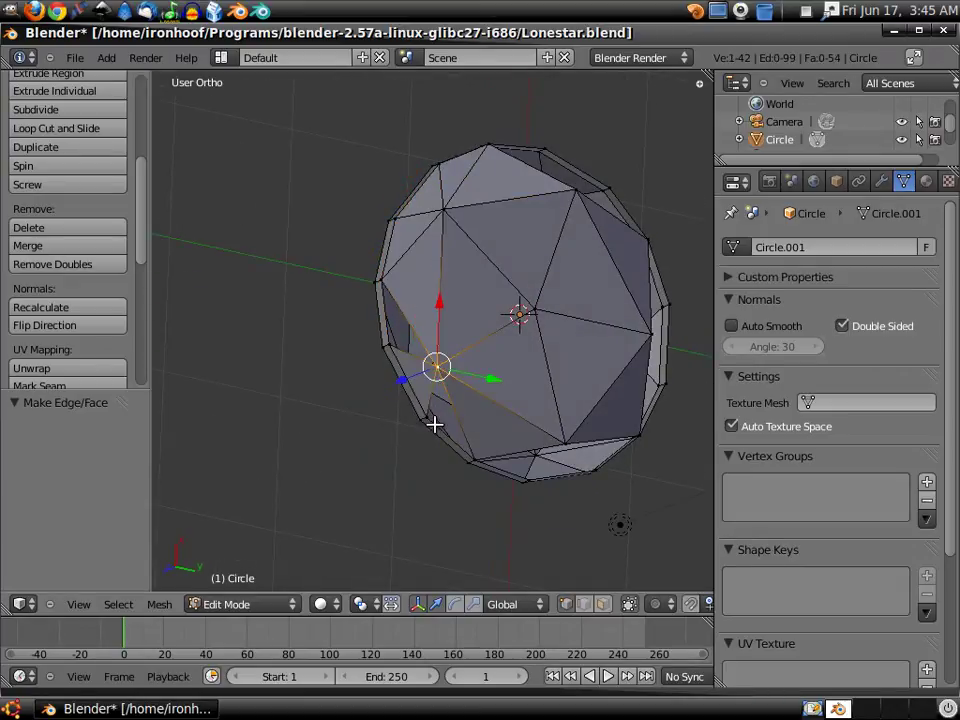
pyautogui.keyDown('shift'); pyautogui.rightClick(427, 418); pyautogui.keyUp('shift')
pyautogui.keyDown('shift'); pyautogui.rightClick(475, 456); pyautogui.keyUp('shift')
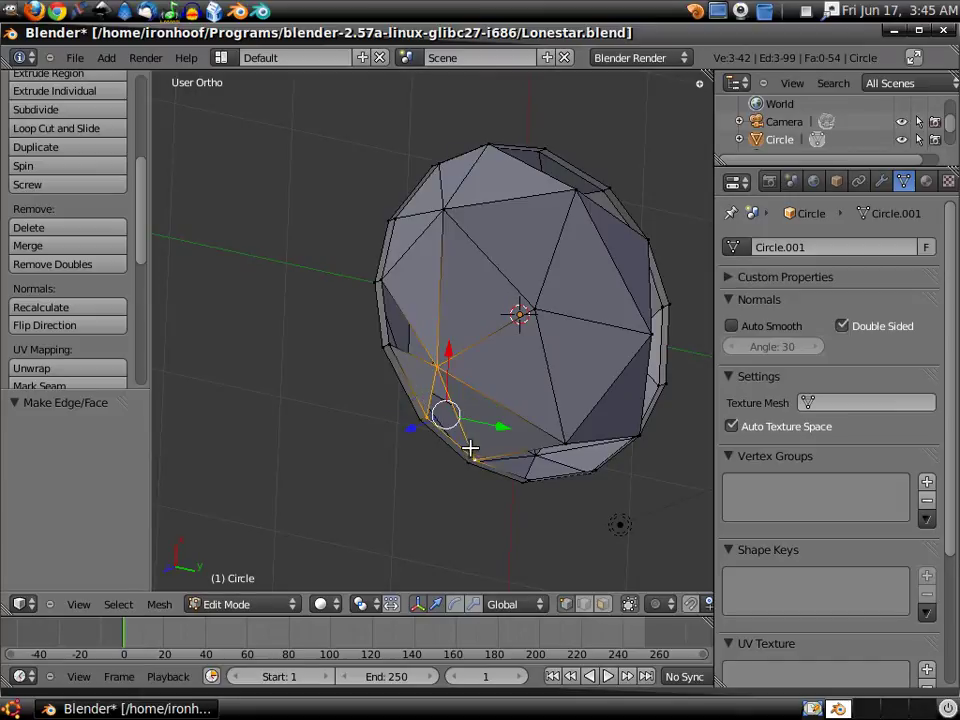
pyautogui.press('f')
pyautogui.rightClick(437, 366)
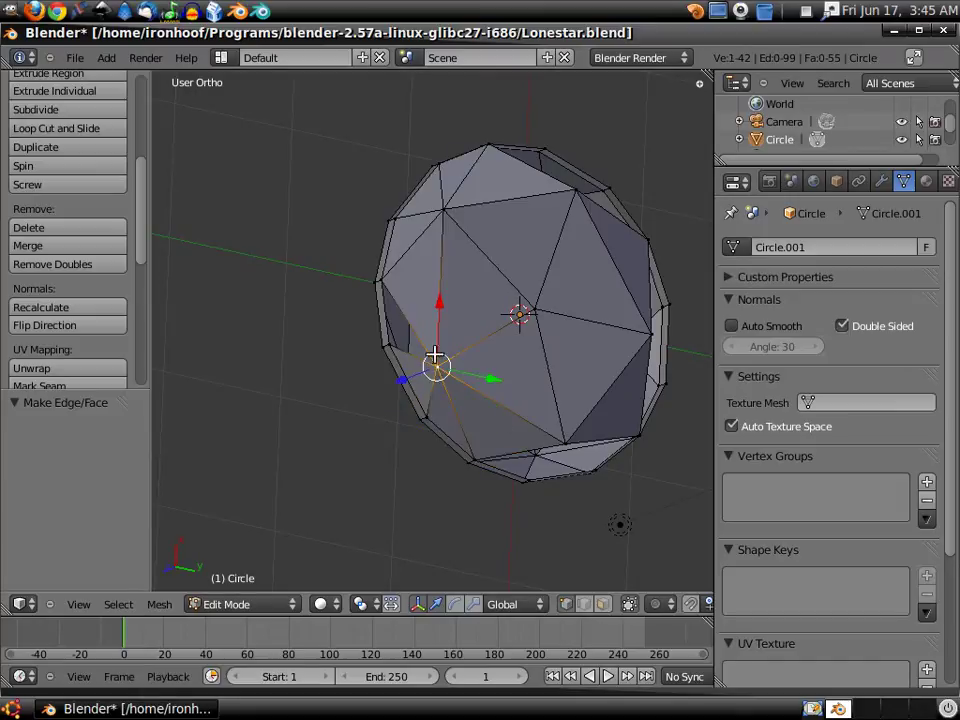
pyautogui.keyDown('shift'); pyautogui.rightClick(383, 284); pyautogui.keyUp('shift')
pyautogui.keyDown('shift'); pyautogui.rightClick(390, 344); pyautogui.keyUp('shift')
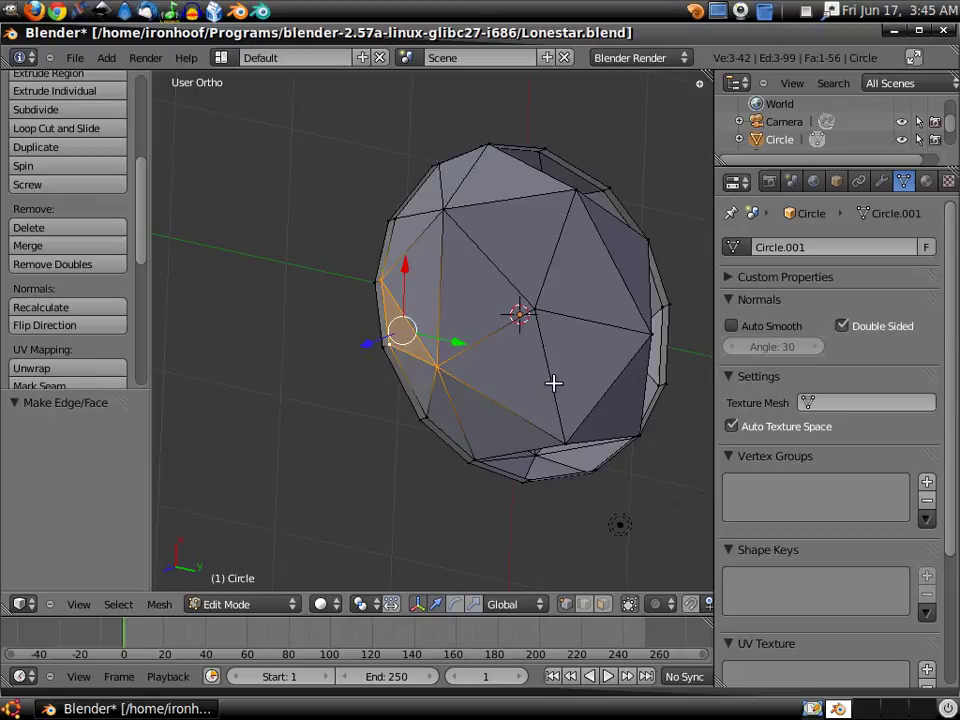
# - Fill three triangular facets along the gem's bottom rim
pyautogui.moveTo(553, 382); pyautogui.dragTo(501, 349, button='middle')
pyautogui.rightClick(497, 392)
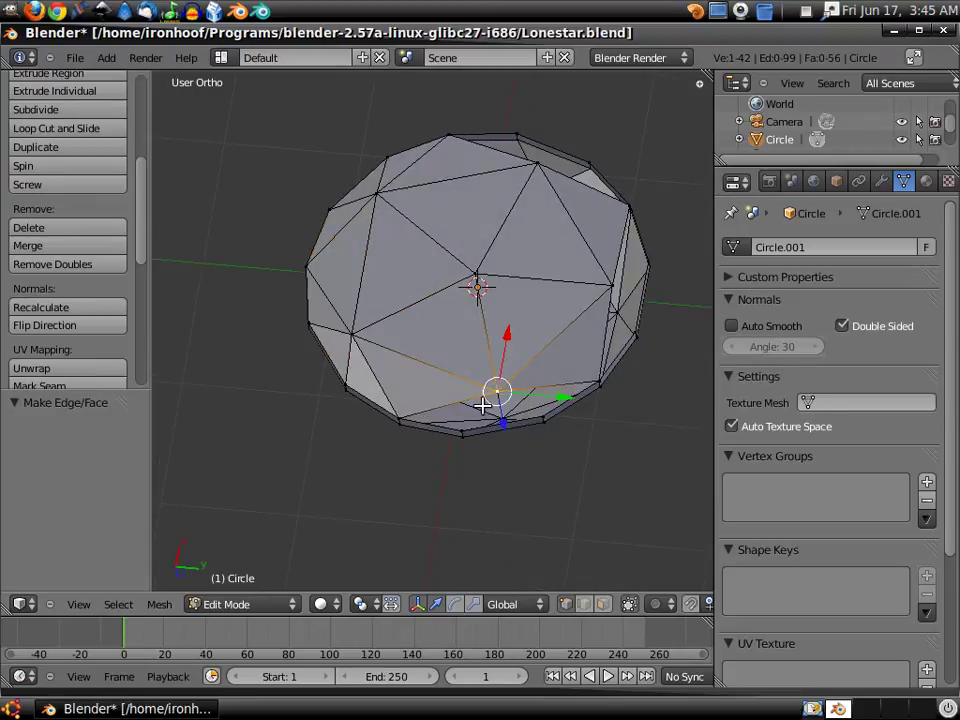
pyautogui.keyDown('shift'); pyautogui.rightClick(464, 428); pyautogui.keyUp('shift')
pyautogui.keyDown('shift'); pyautogui.rightClick(542, 418); pyautogui.keyUp('shift')
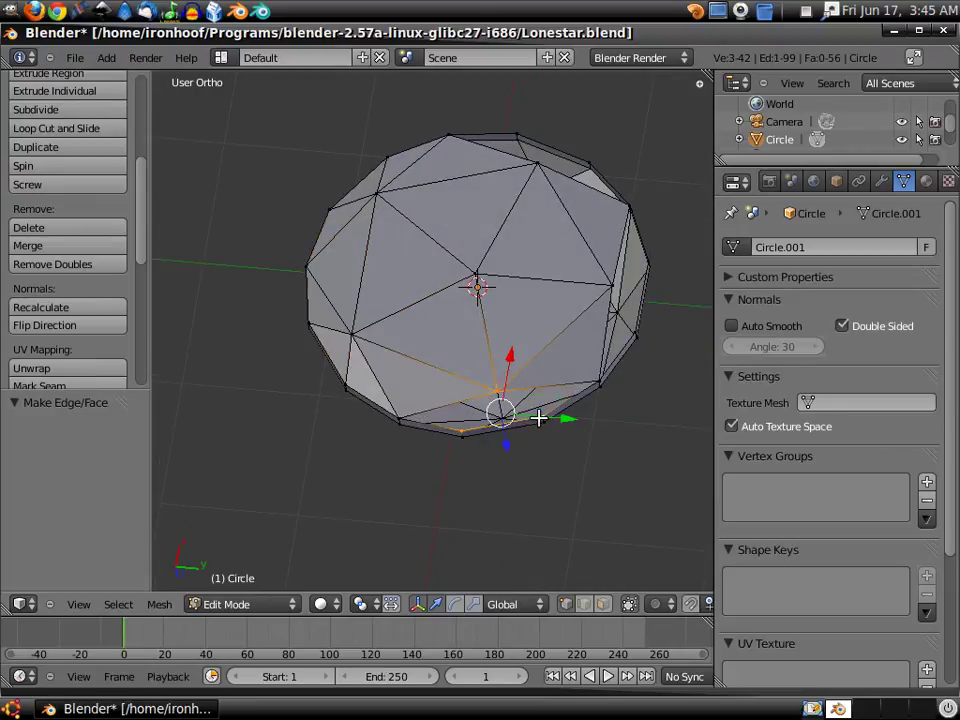
pyautogui.press('f')
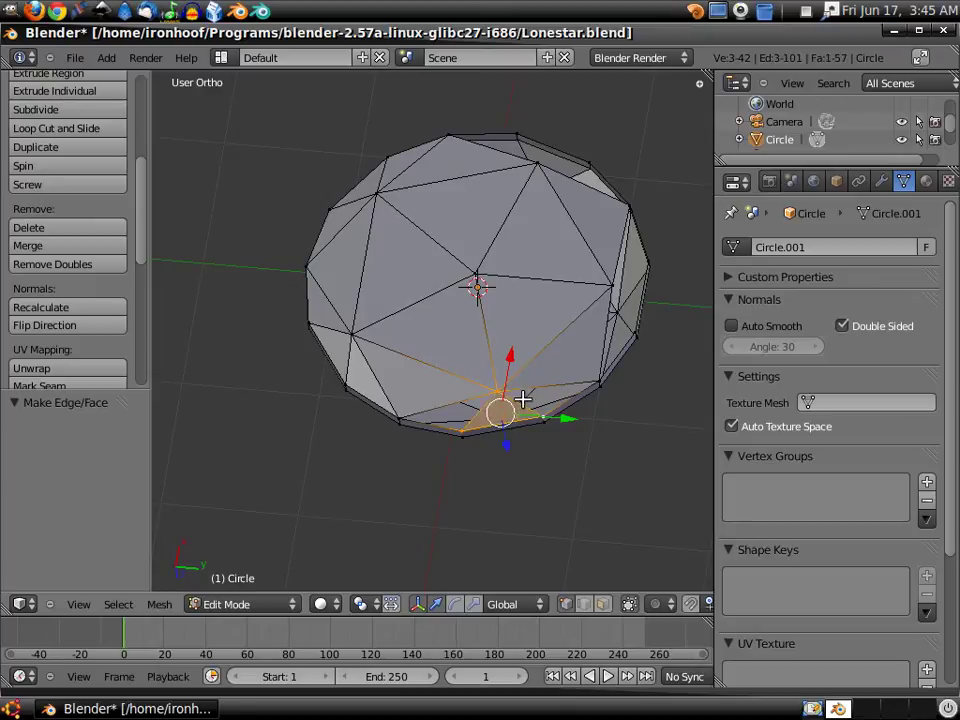
pyautogui.rightClick(497, 391)
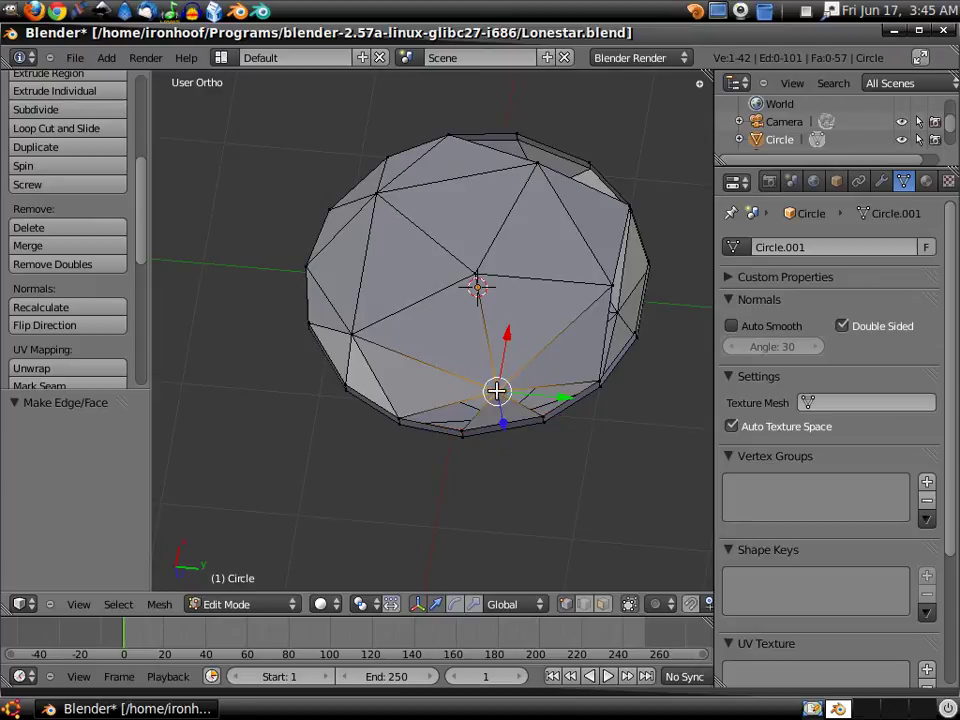
pyautogui.keyDown('shift'); pyautogui.rightClick(400, 417); pyautogui.keyUp('shift')
pyautogui.keyDown('shift'); pyautogui.rightClick(463, 430); pyautogui.keyUp('shift')
pyautogui.press('f')
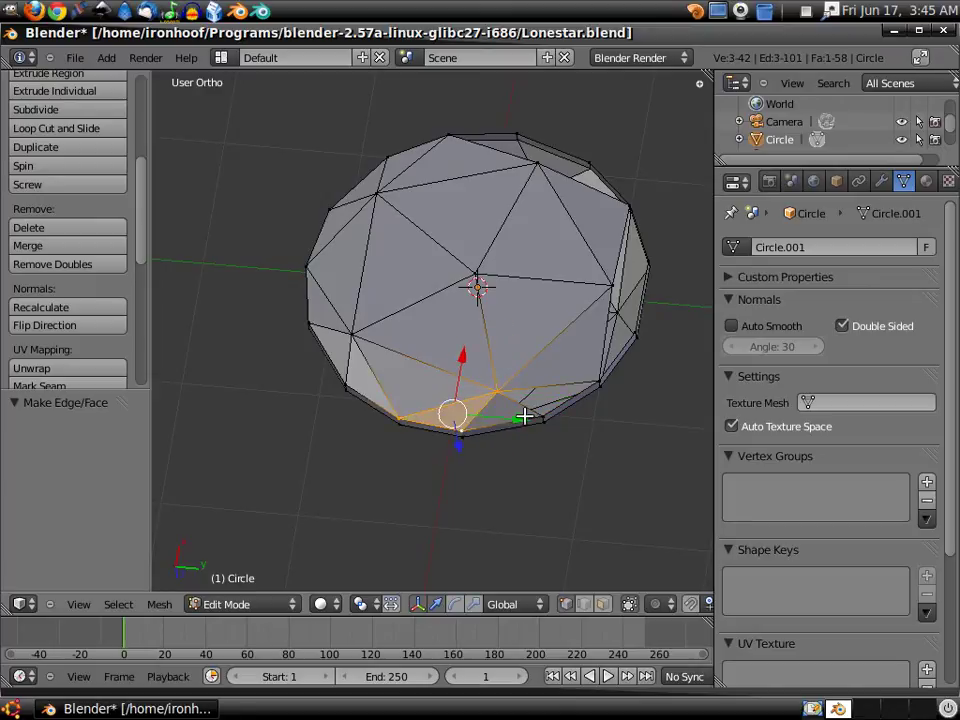
pyautogui.rightClick(505, 392)
pyautogui.keyDown('shift'); pyautogui.rightClick(595, 382); pyautogui.keyUp('shift')
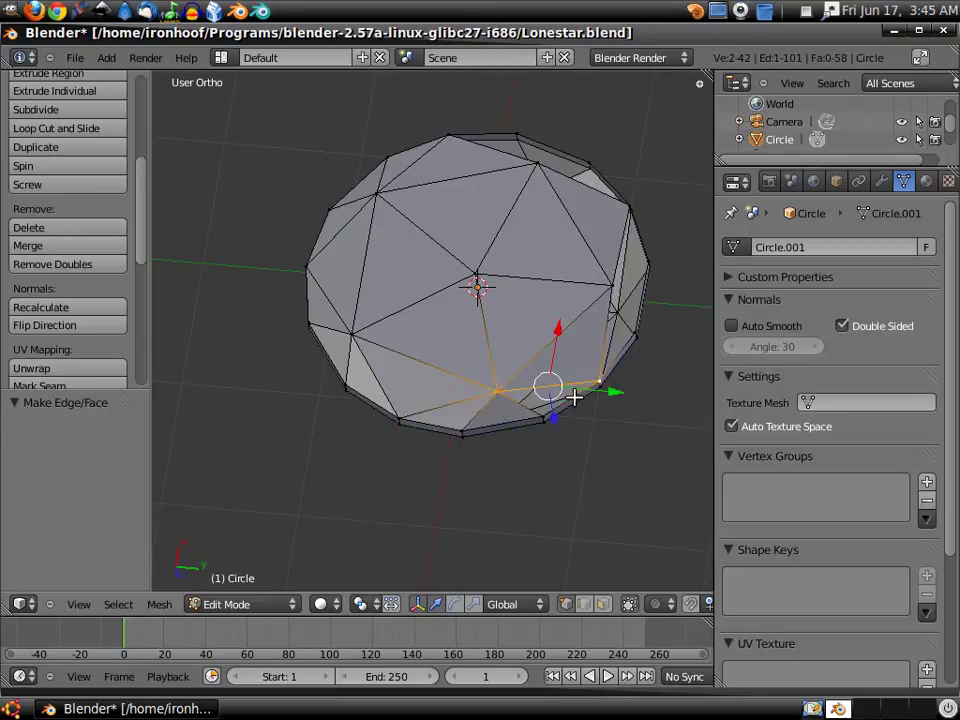
pyautogui.keyDown('shift'); pyautogui.rightClick(545, 412); pyautogui.keyUp('shift')
pyautogui.press('f')
# - Fill three triangular facets along the right rim
pyautogui.moveTo(558, 373)
pyautogui.mouseDown(button='middle')
pyautogui.moveTo(542, 321)
pyautogui.moveTo(525, 325)
pyautogui.mouseUp(button='middle')
pyautogui.rightClick(527, 306)
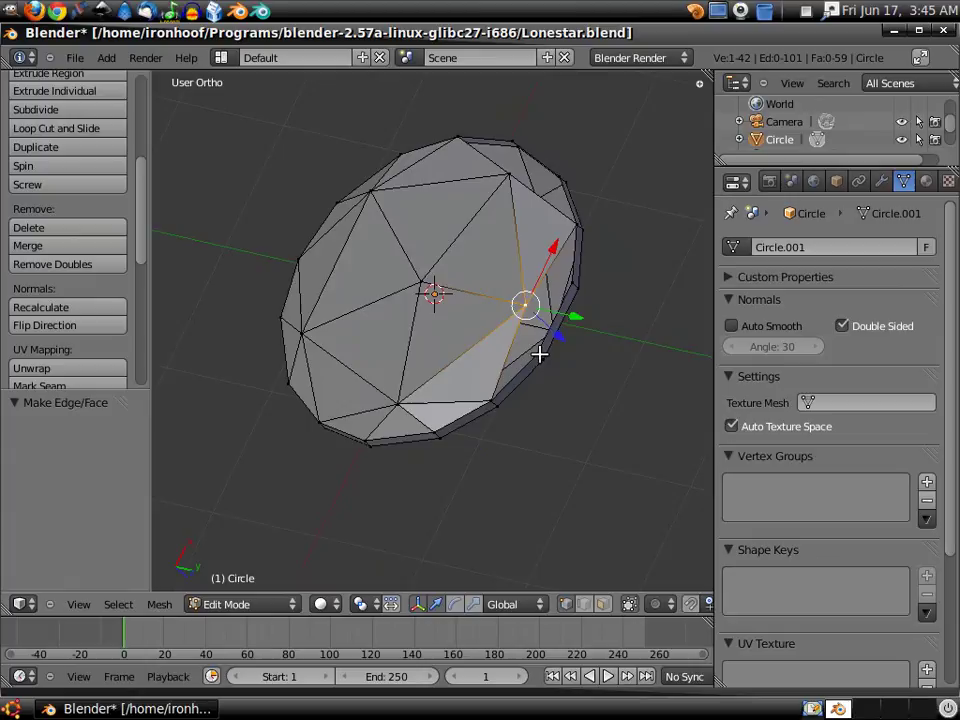
pyautogui.keyDown('shift'); pyautogui.rightClick(538, 353); pyautogui.keyUp('shift')
pyautogui.keyDown('shift'); pyautogui.rightClick(568, 282); pyautogui.keyUp('shift')
pyautogui.press('f')
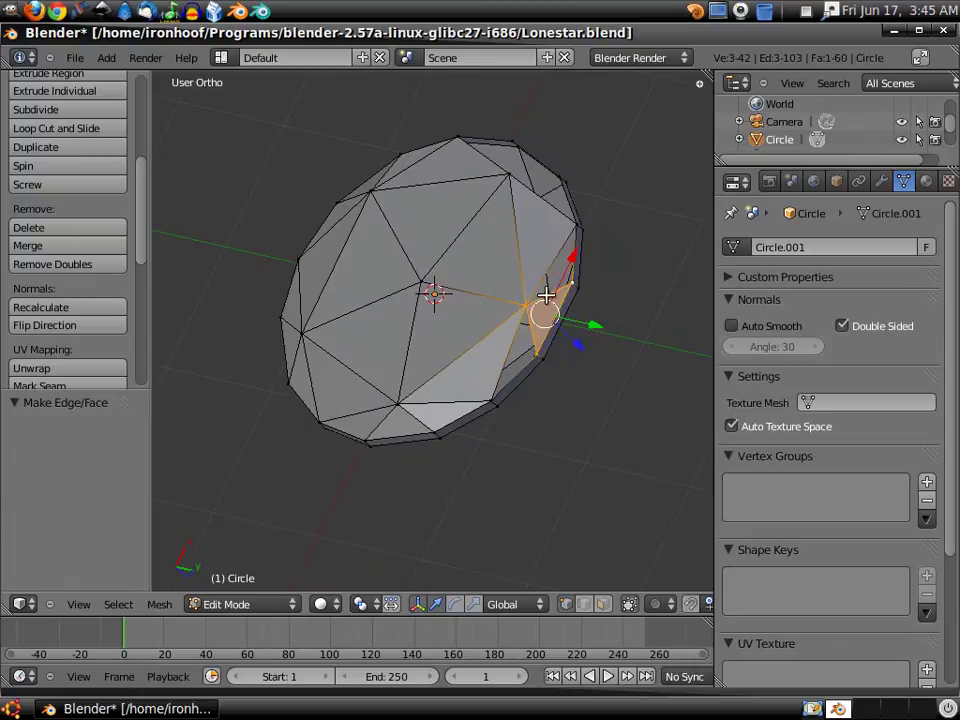
pyautogui.rightClick(527, 304)
pyautogui.keyDown('shift'); pyautogui.rightClick(495, 395); pyautogui.keyUp('shift')
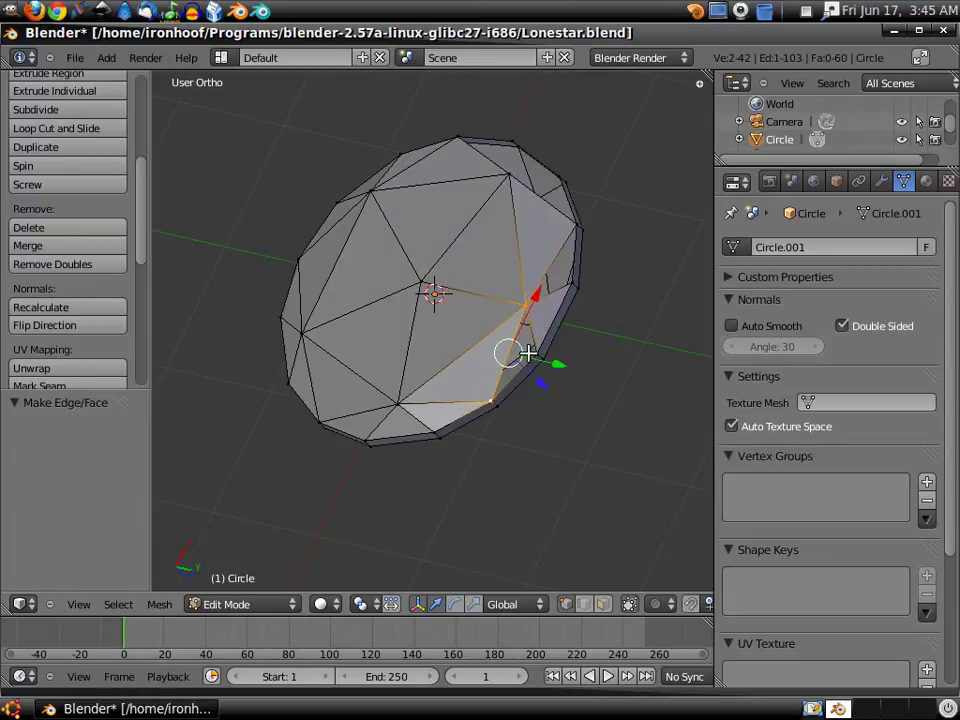
pyautogui.keyDown('shift'); pyautogui.rightClick(536, 349); pyautogui.keyUp('shift')
pyautogui.press('f')
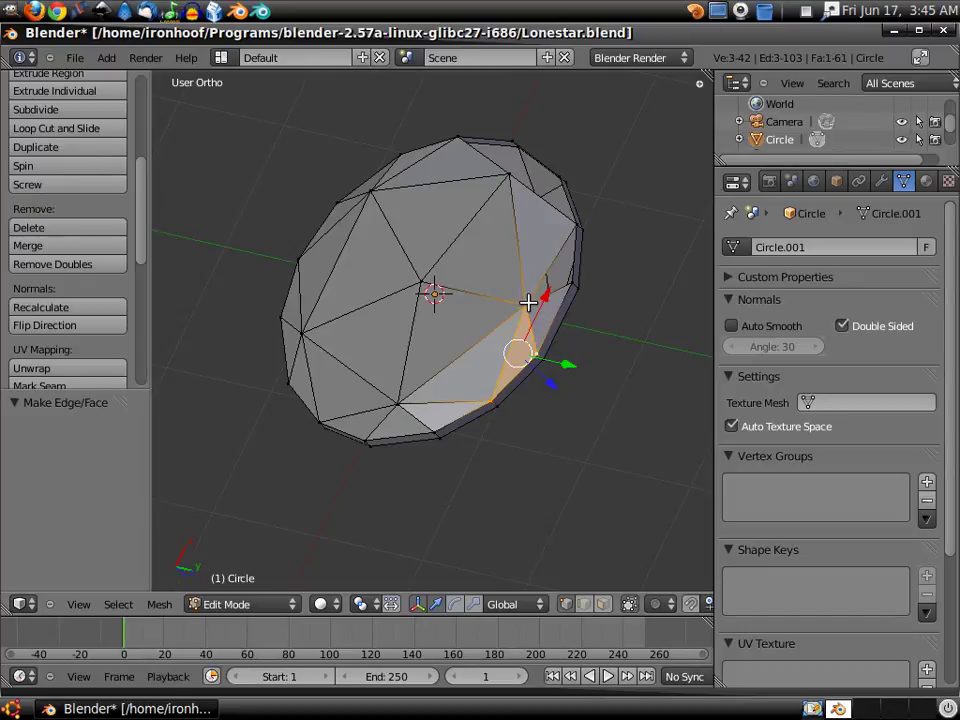
pyautogui.rightClick(527, 304)
pyautogui.keyDown('shift'); pyautogui.rightClick(574, 230); pyautogui.keyUp('shift')
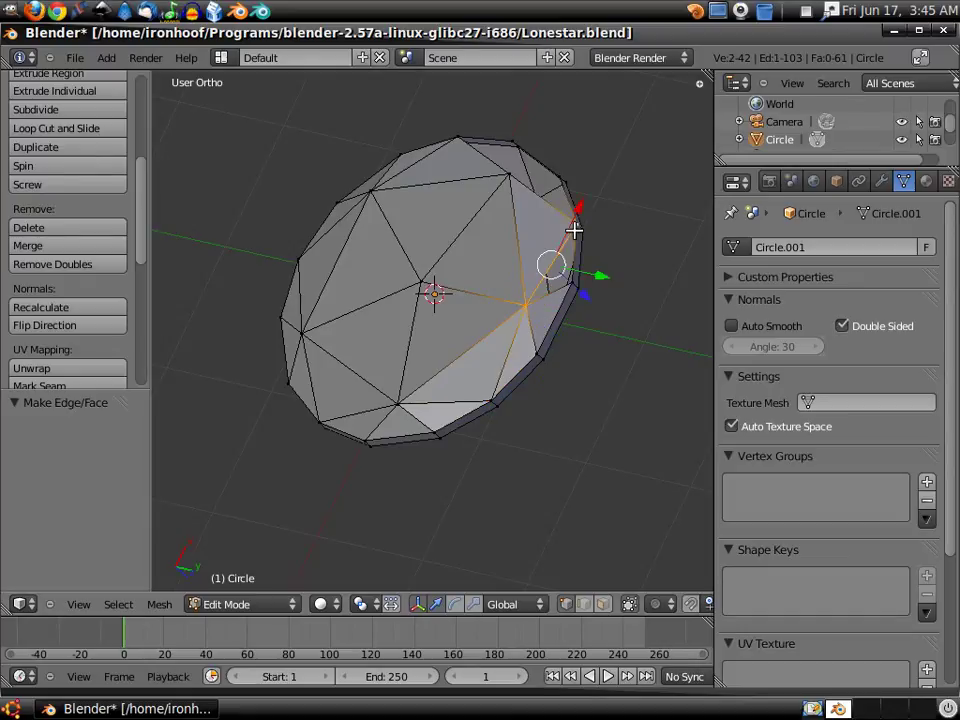
pyautogui.keyDown('shift'); pyautogui.rightClick(571, 285); pyautogui.keyUp('shift')
pyautogui.press('f')
# - Fill the last three rim facets around the star point, bringing the mesh to 65 faces
pyautogui.moveTo(503, 257)
pyautogui.mouseDown(button='middle')
pyautogui.moveTo(455, 398)
pyautogui.moveTo(450, 326)
pyautogui.mouseUp(button='middle')
pyautogui.rightClick(440, 318)
pyautogui.keyDown('shift'); pyautogui.rightClick(474, 278); pyautogui.keyUp('shift')
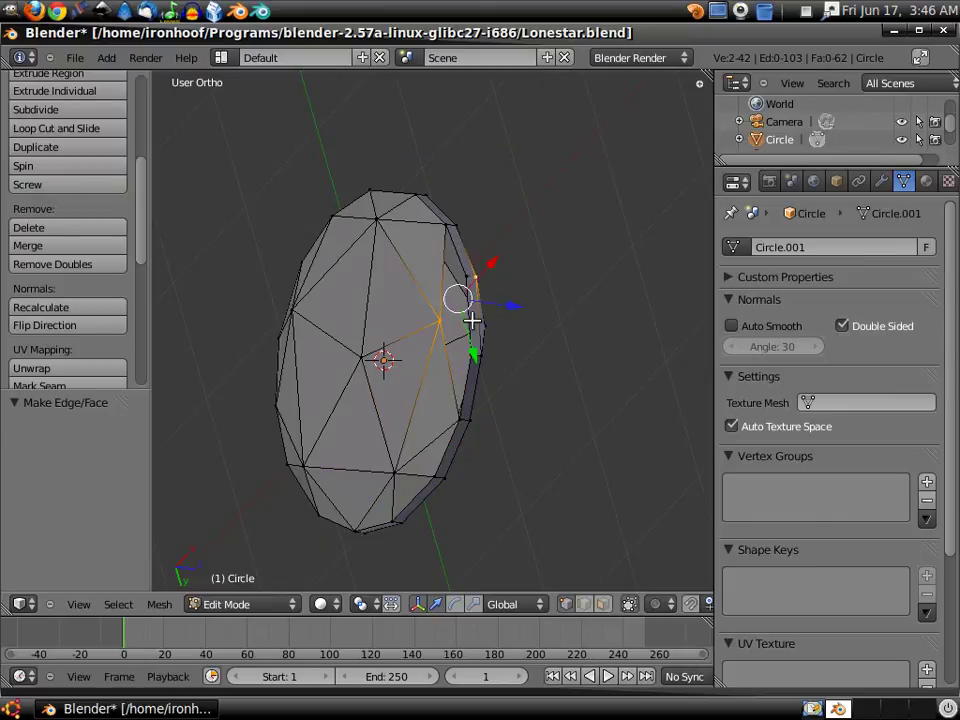
pyautogui.keyDown('shift'); pyautogui.rightClick(468, 290); pyautogui.keyUp('shift')
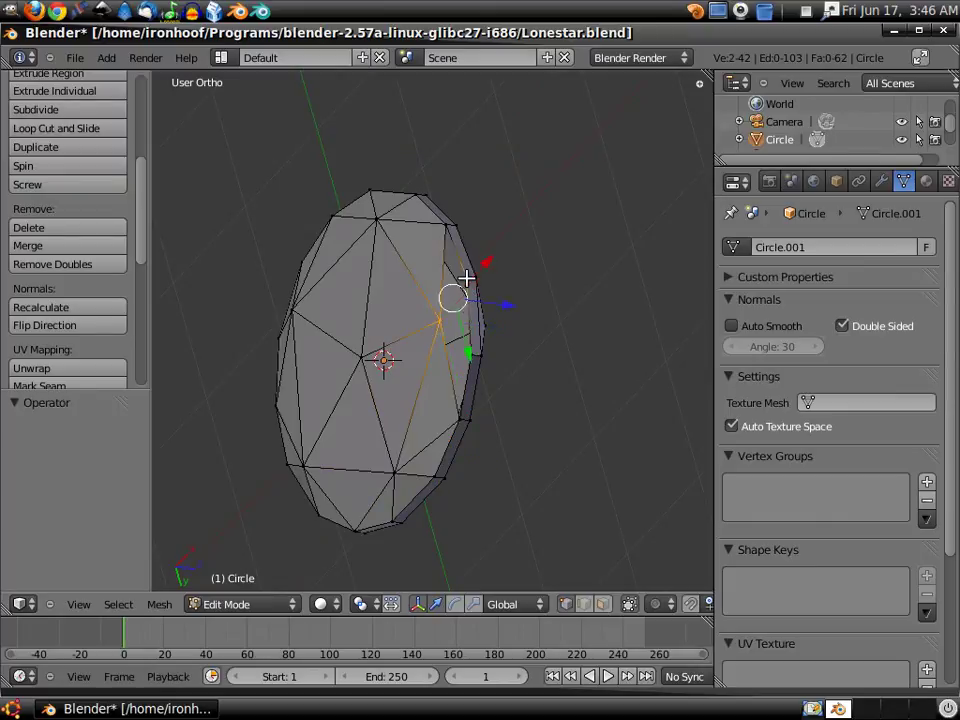
pyautogui.keyDown('shift'); pyautogui.rightClick(472, 358); pyautogui.keyUp('shift')
pyautogui.press('f')
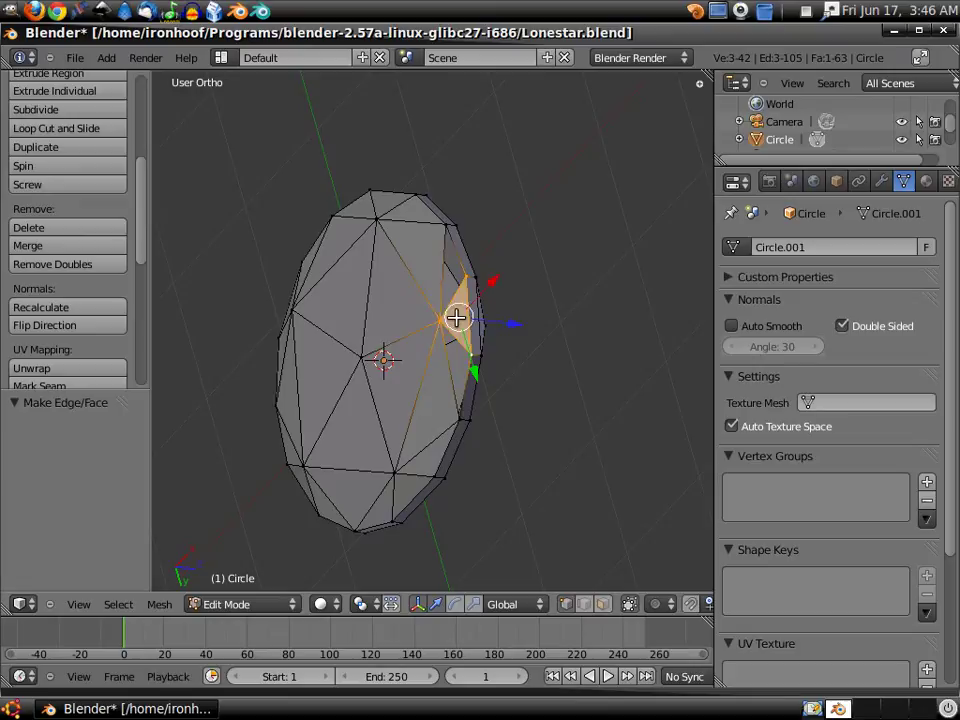
pyautogui.rightClick(441, 318)
pyautogui.keyDown('shift'); pyautogui.rightClick(450, 222); pyautogui.keyUp('shift')
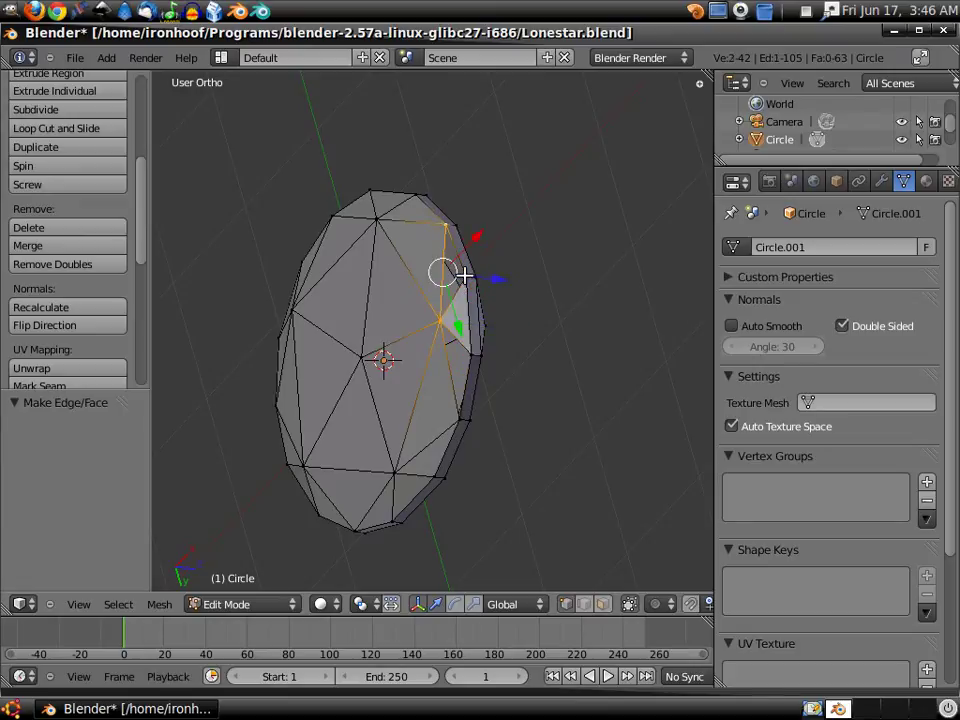
pyautogui.keyDown('shift'); pyautogui.rightClick(465, 280); pyautogui.keyUp('shift')
pyautogui.press('f')
pyautogui.rightClick(442, 321)
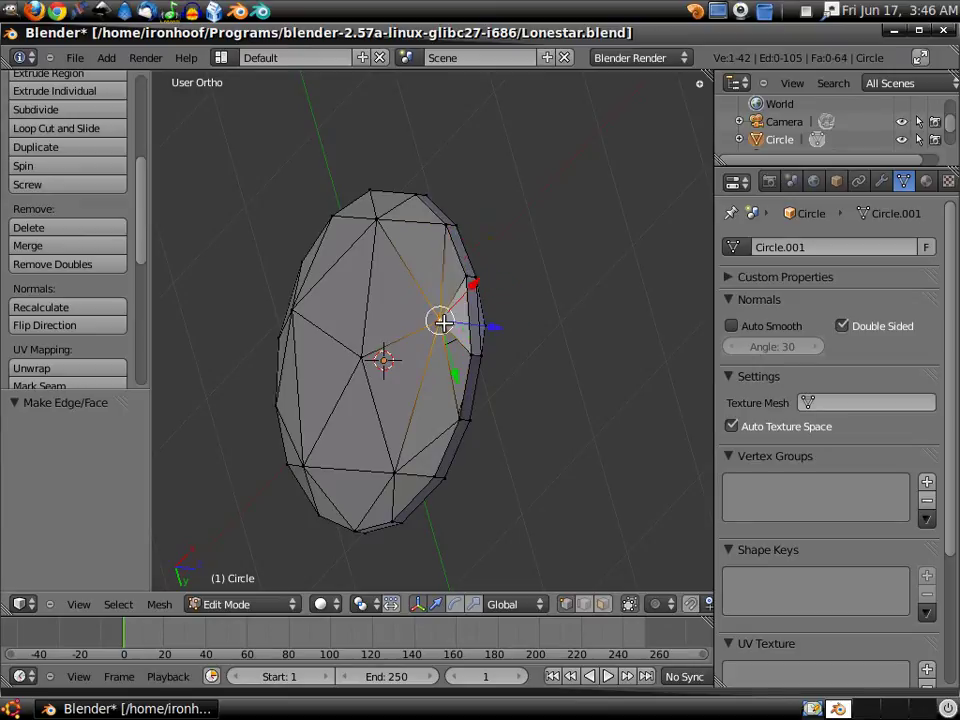
pyautogui.keyDown('shift'); pyautogui.rightClick(459, 404); pyautogui.keyUp('shift')
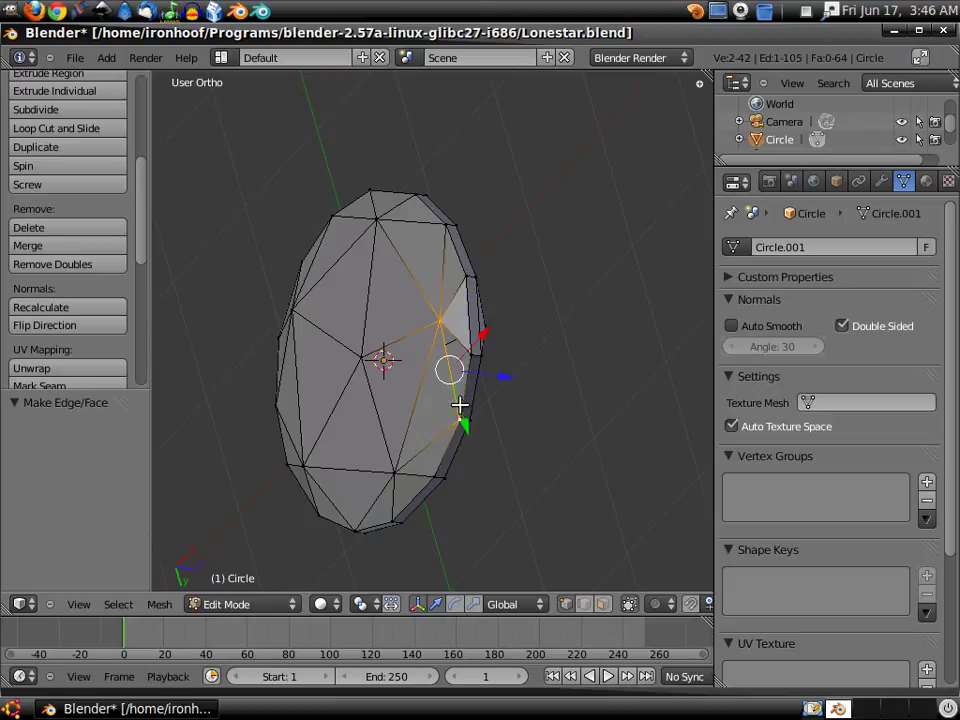
pyautogui.keyDown('shift'); pyautogui.rightClick(471, 356); pyautogui.keyUp('shift')
pyautogui.press('f')
pyautogui.moveTo(414, 371)
pyautogui.mouseDown(button='middle')
pyautogui.moveTo(529, 409)
pyautogui.moveTo(536, 336)
pyautogui.moveTo(492, 348)
pyautogui.moveTo(509, 400)
pyautogui.mouseUp(button='middle')
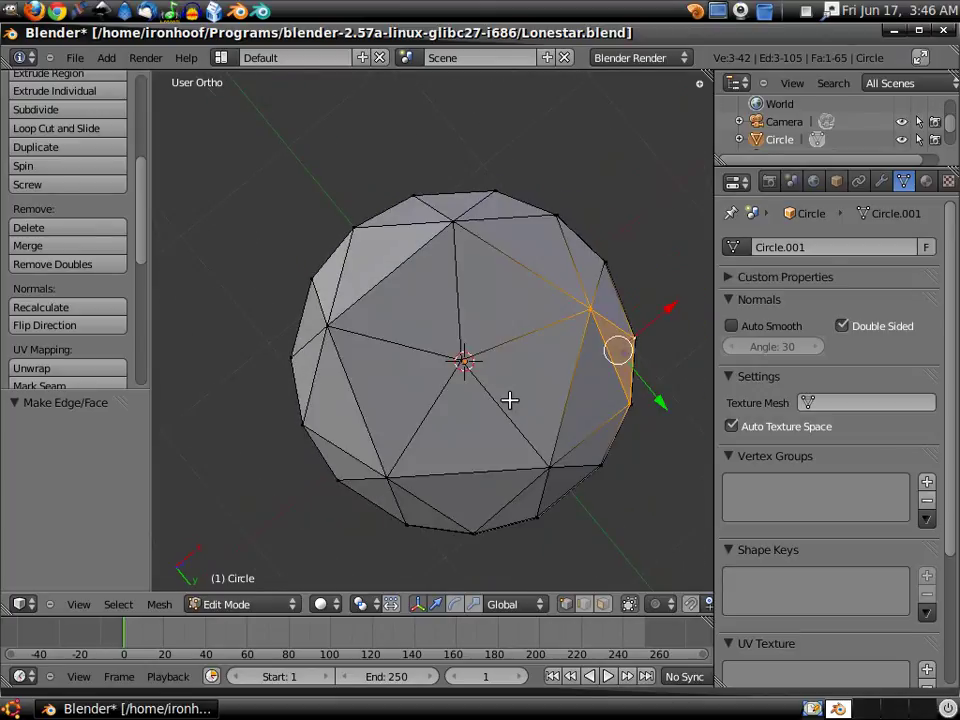
# - In edge select, select the five pentagon edges at the bottom centre and view from below
pyautogui.click(585, 604)
pyautogui.rightClick(570, 388)
pyautogui.click(570, 388)
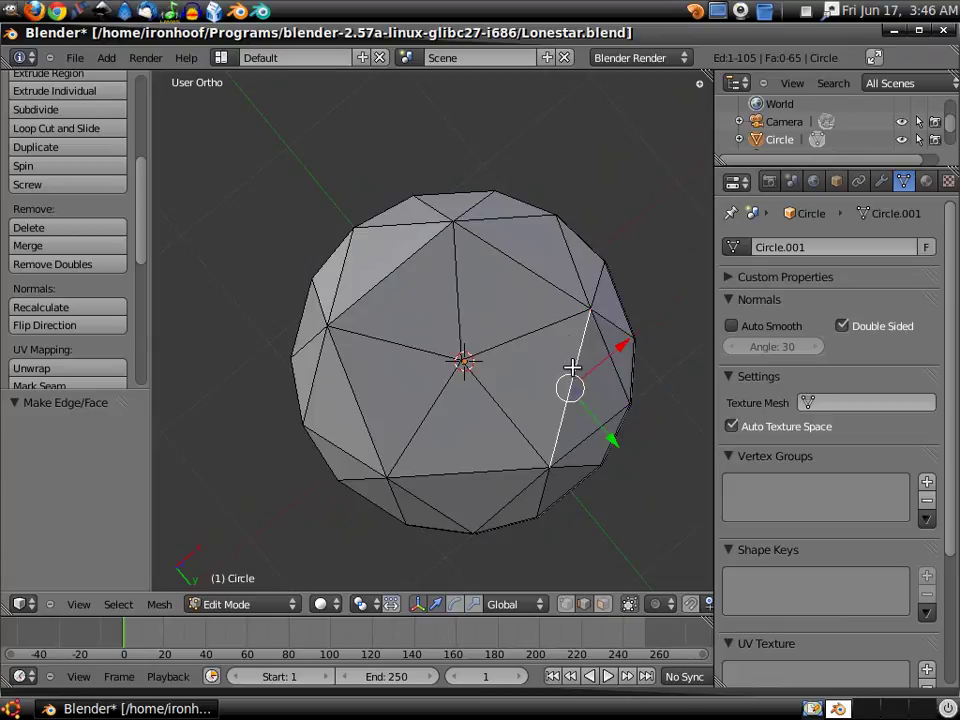
pyautogui.keyDown('shift'); pyautogui.rightClick(525, 276); pyautogui.keyUp('shift')
pyautogui.keyDown('shift'); pyautogui.rightClick(392, 268); pyautogui.keyUp('shift')
pyautogui.keyDown('shift'); pyautogui.rightClick(360, 378); pyautogui.keyUp('shift')
pyautogui.keyDown('shift'); pyautogui.rightClick(475, 455); pyautogui.keyUp('shift')
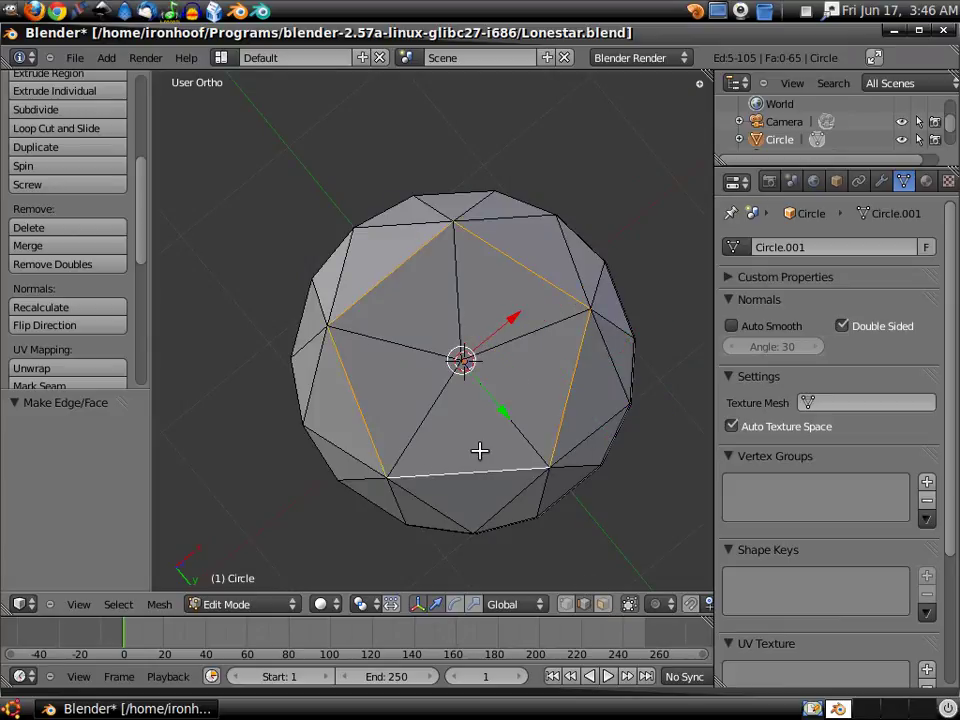
pyautogui.press('KP_7')
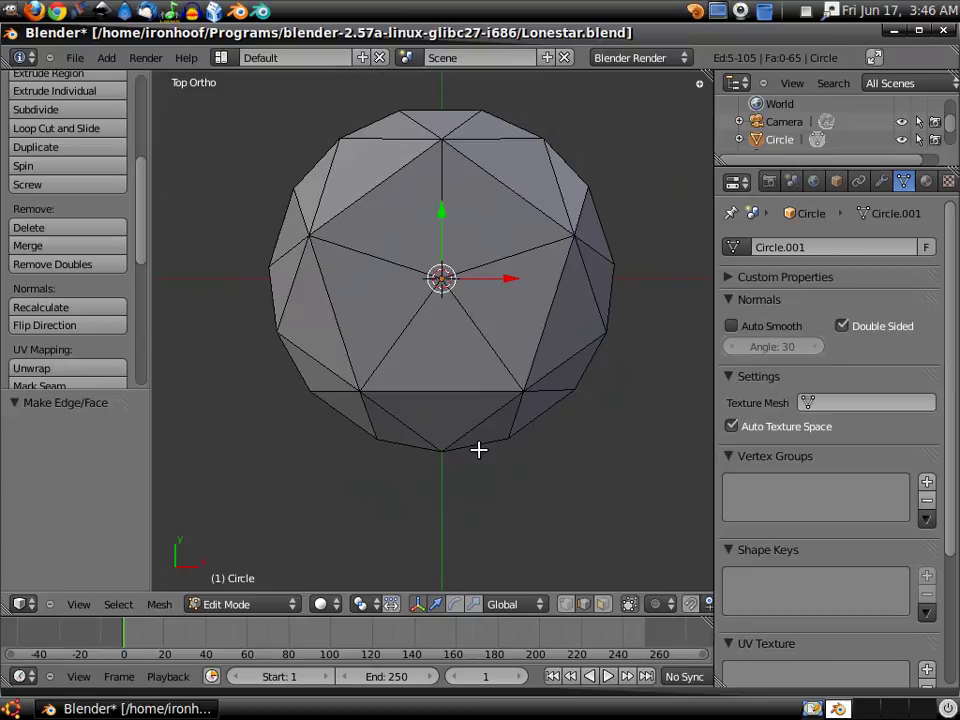
pyautogui.press('ctrl+KP_7')
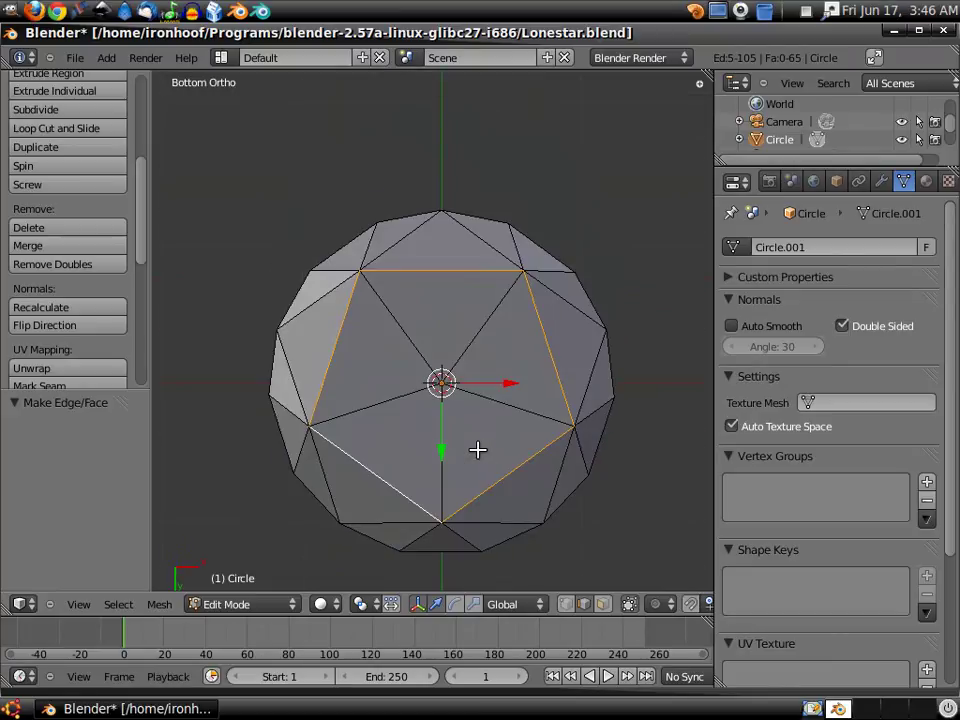
# - Subdivide the pentagon edges and scale the five new midpoints inward to 0.473, forming a star
pyautogui.press('w')
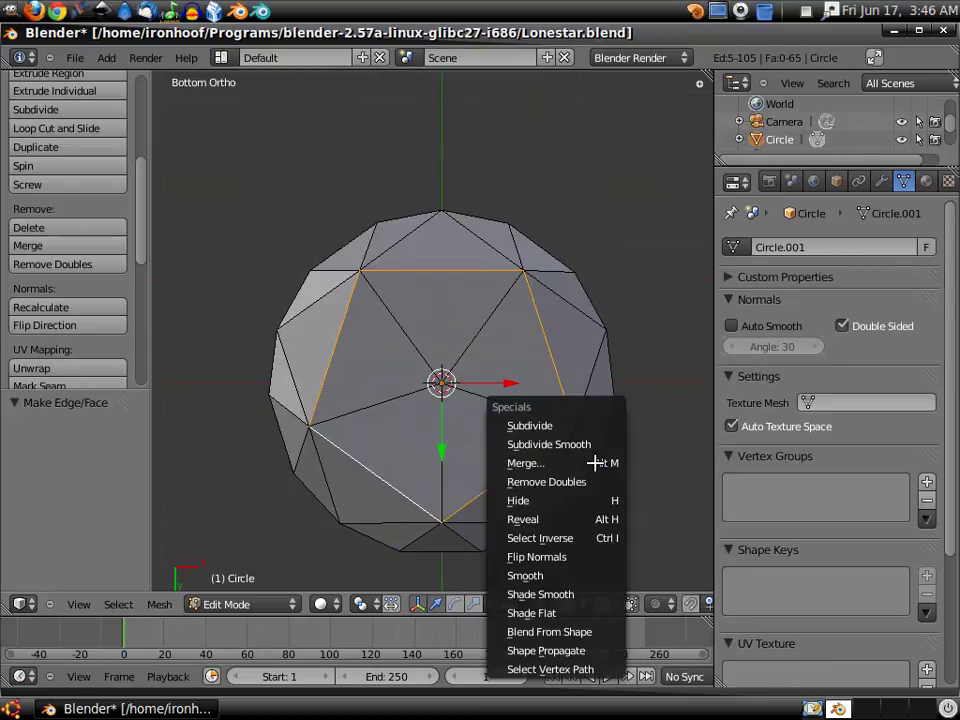
pyautogui.click(582, 427)
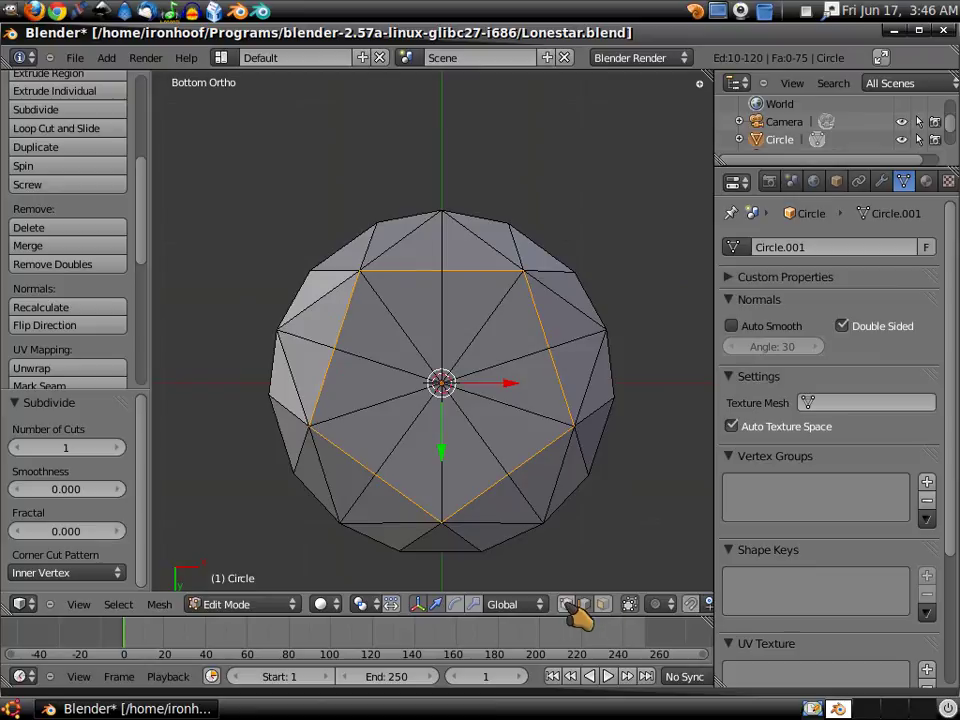
pyautogui.rightClick(513, 475)
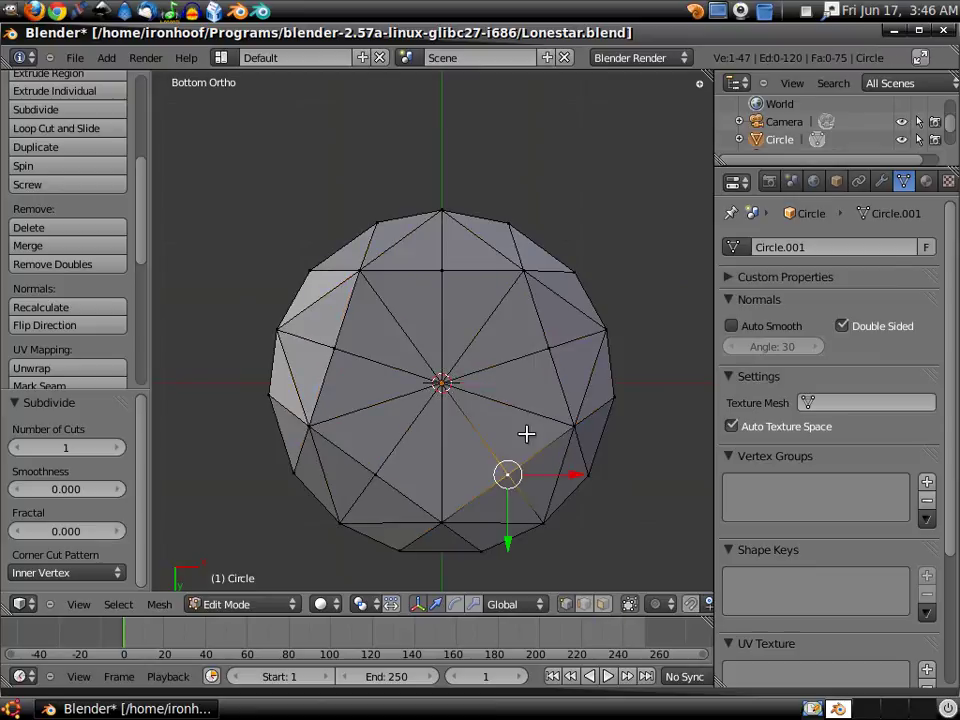
pyautogui.keyDown('shift'); pyautogui.rightClick(549, 352); pyautogui.keyUp('shift')
pyautogui.keyDown('shift'); pyautogui.rightClick(443, 276); pyautogui.keyUp('shift')
pyautogui.keyDown('shift'); pyautogui.rightClick(333, 348); pyautogui.keyUp('shift')
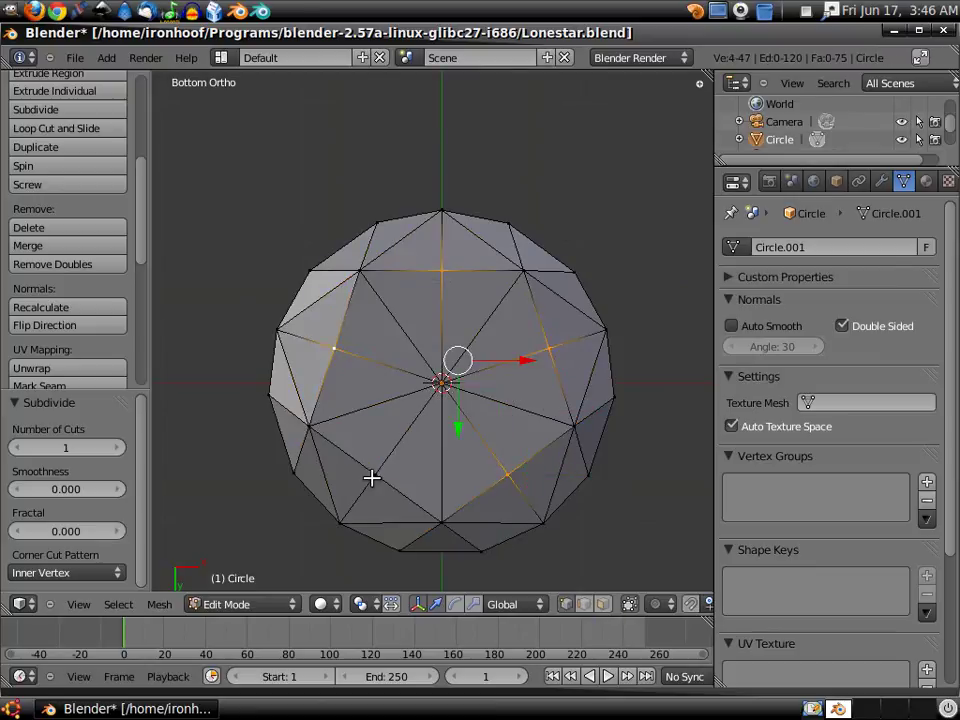
pyautogui.keyDown('shift'); pyautogui.rightClick(375, 474); pyautogui.keyUp('shift')
pyautogui.press('s')
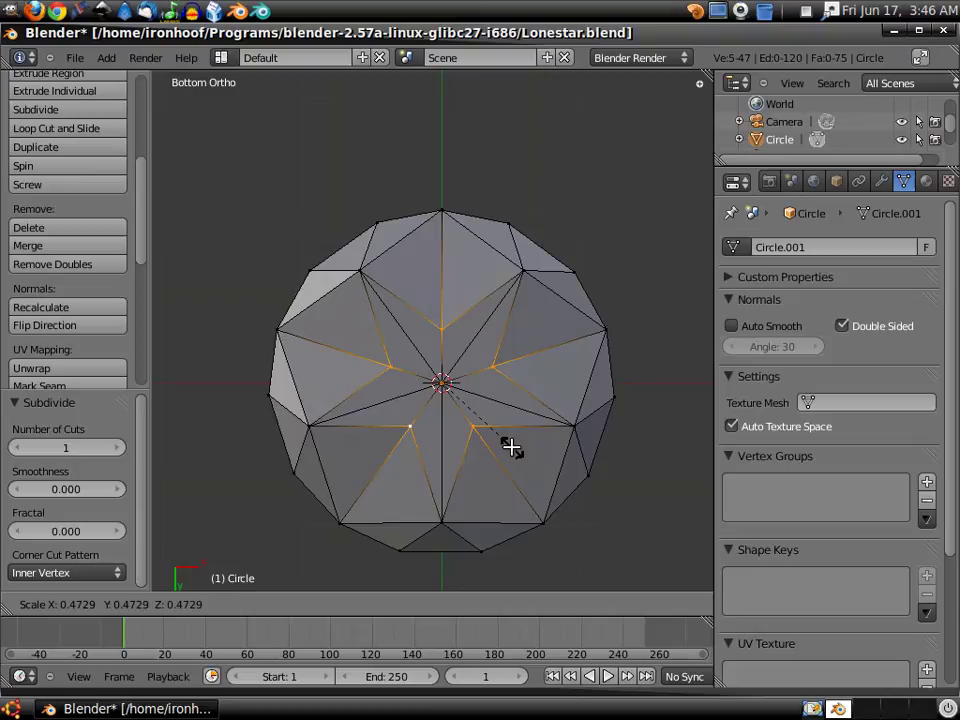
pyautogui.click(511, 447)
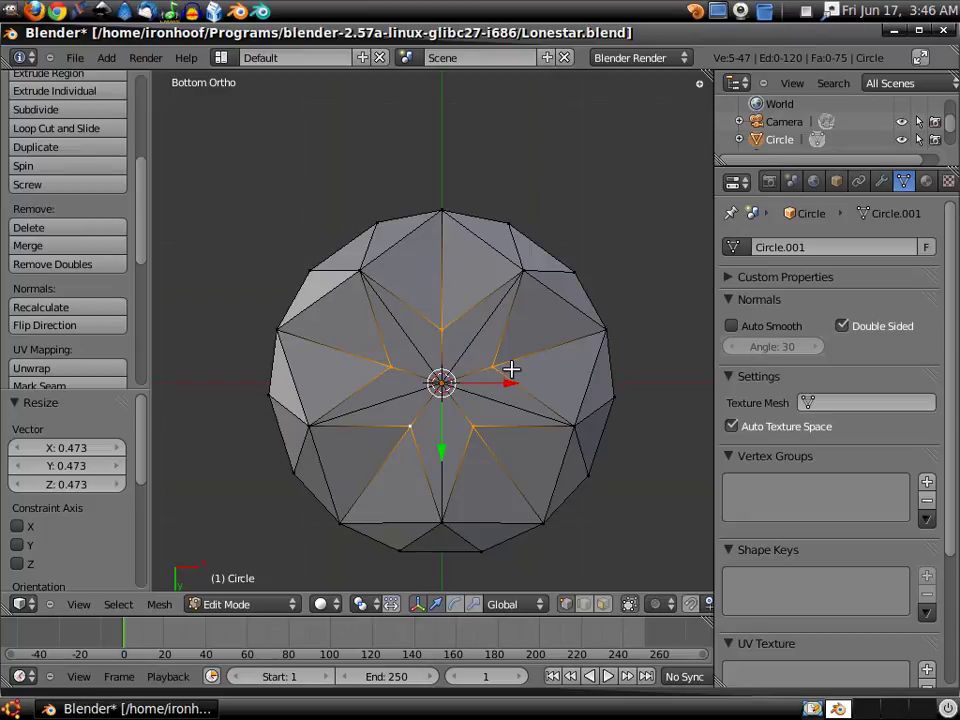
# - Lower the five pentagon corners along Z by 0.087 in Right view
pyautogui.rightClick(363, 266)
pyautogui.keyDown('shift'); pyautogui.rightClick(524, 272); pyautogui.keyUp('shift')
pyautogui.keyDown('shift'); pyautogui.rightClick(306, 437); pyautogui.keyUp('shift')
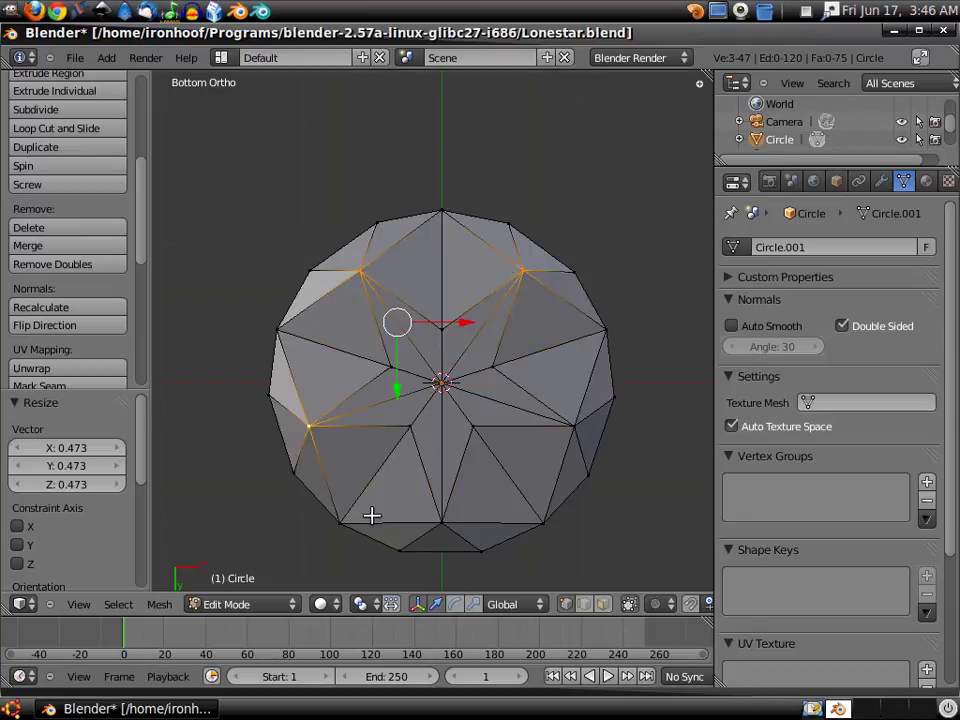
pyautogui.keyDown('shift'); pyautogui.rightClick(437, 521); pyautogui.keyUp('shift')
pyautogui.keyDown('shift'); pyautogui.rightClick(572, 428); pyautogui.keyUp('shift')
pyautogui.press('KP_3')
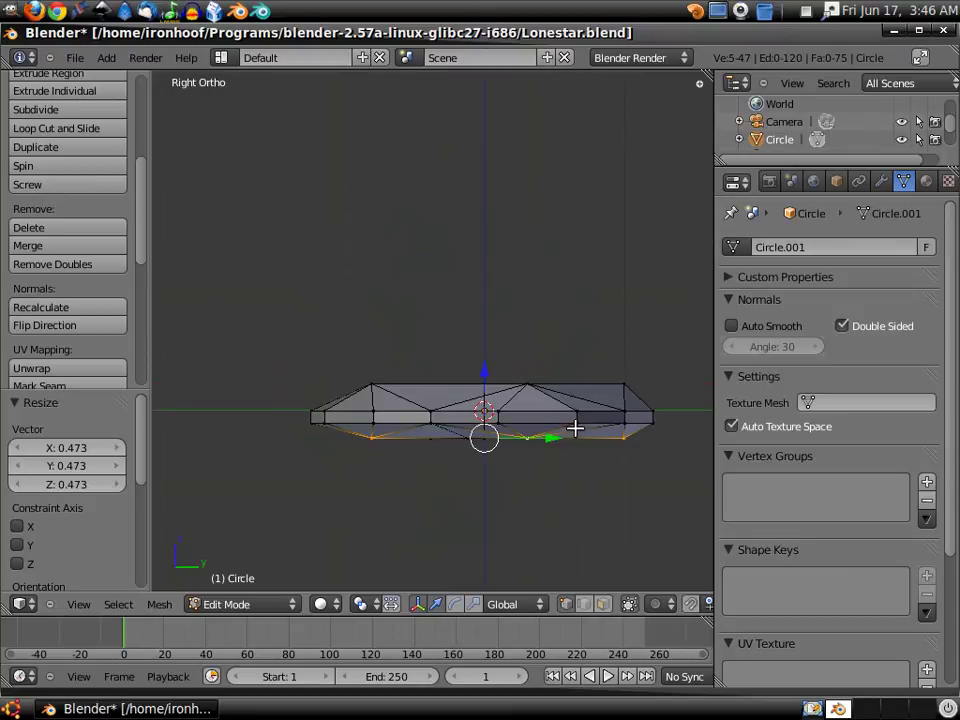
pyautogui.press('g')
pyautogui.press('z')
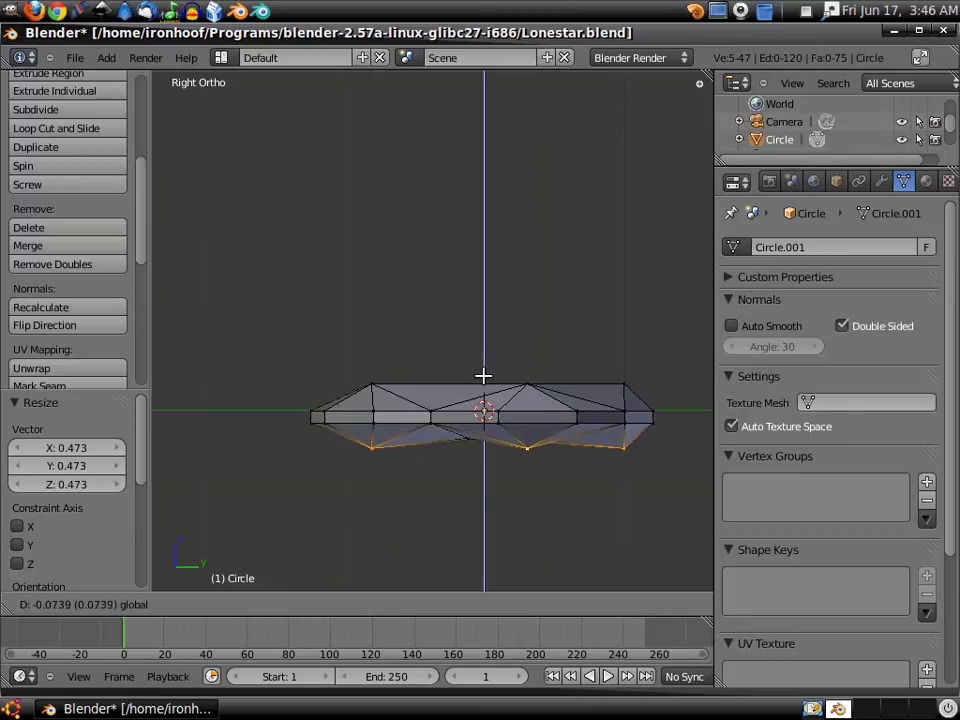
pyautogui.click(483, 378)
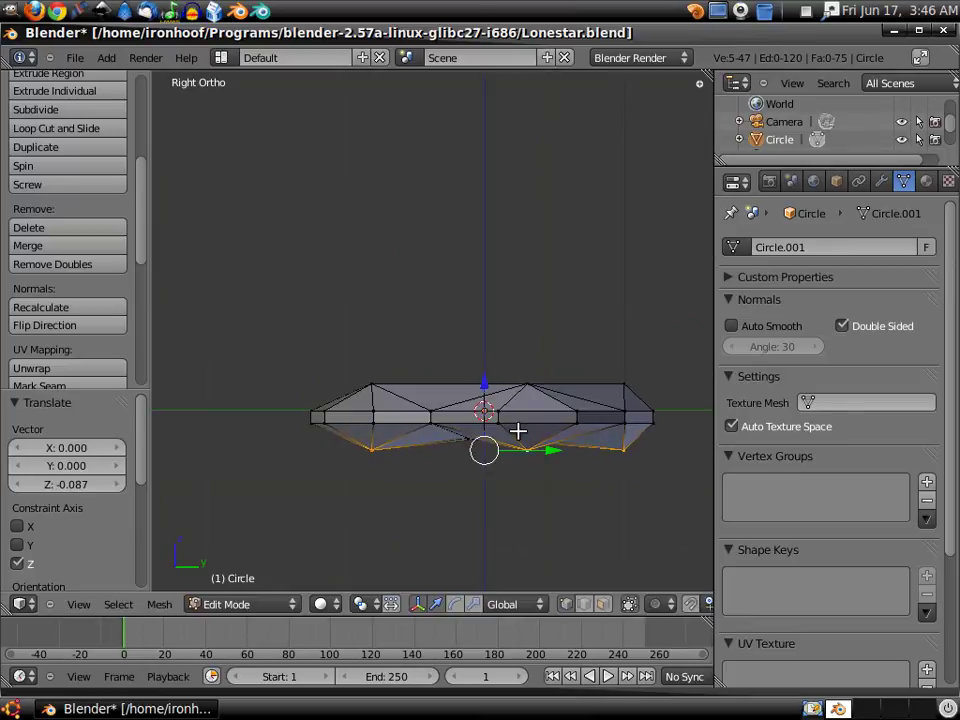
pyautogui.press('ctrl+KP_7')
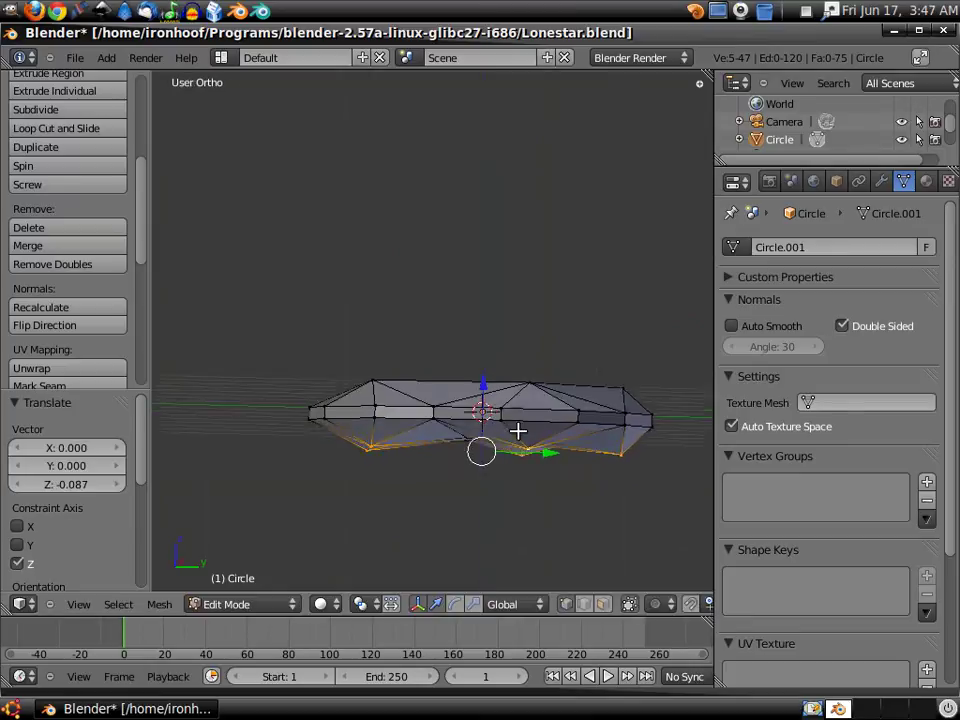
# - Select the five inner star points and push them down along Z in Right view
pyautogui.rightClick(433, 333)
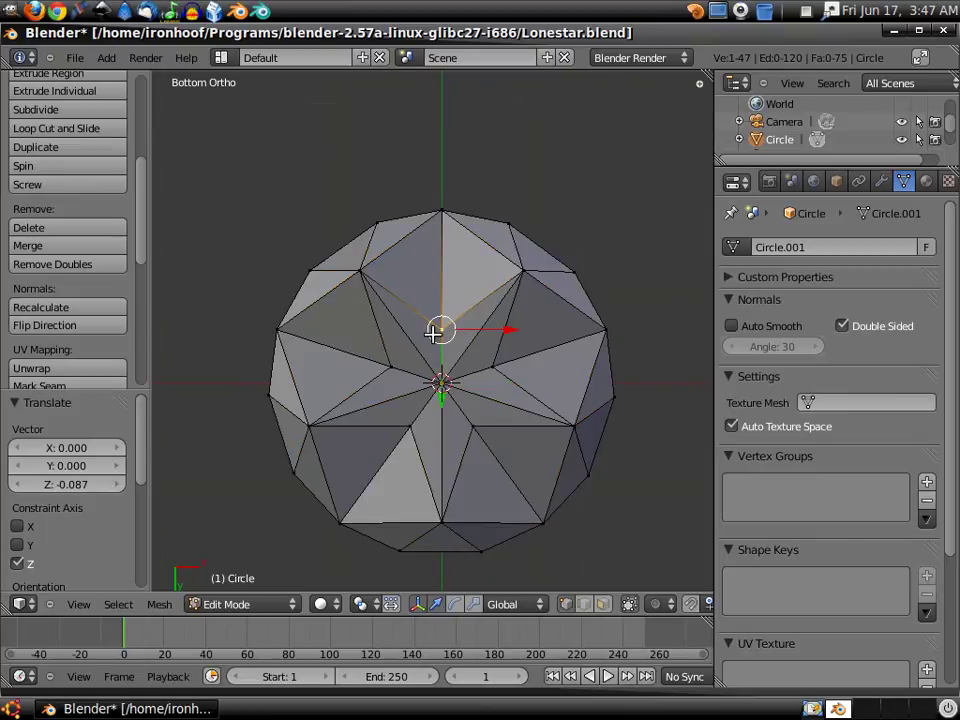
pyautogui.keyDown('shift'); pyautogui.rightClick(388, 366); pyautogui.keyUp('shift')
pyautogui.keyDown('shift'); pyautogui.rightClick(409, 426); pyautogui.keyUp('shift')
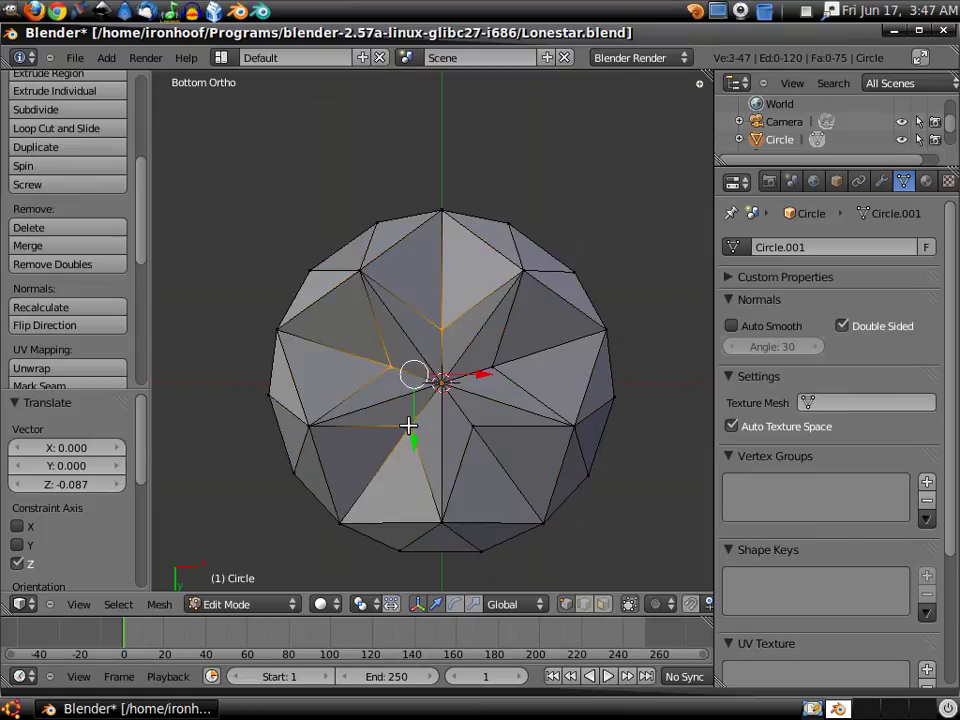
pyautogui.keyDown('shift'); pyautogui.rightClick(472, 426); pyautogui.keyUp('shift')
pyautogui.keyDown('shift'); pyautogui.rightClick(492, 366); pyautogui.keyUp('shift')
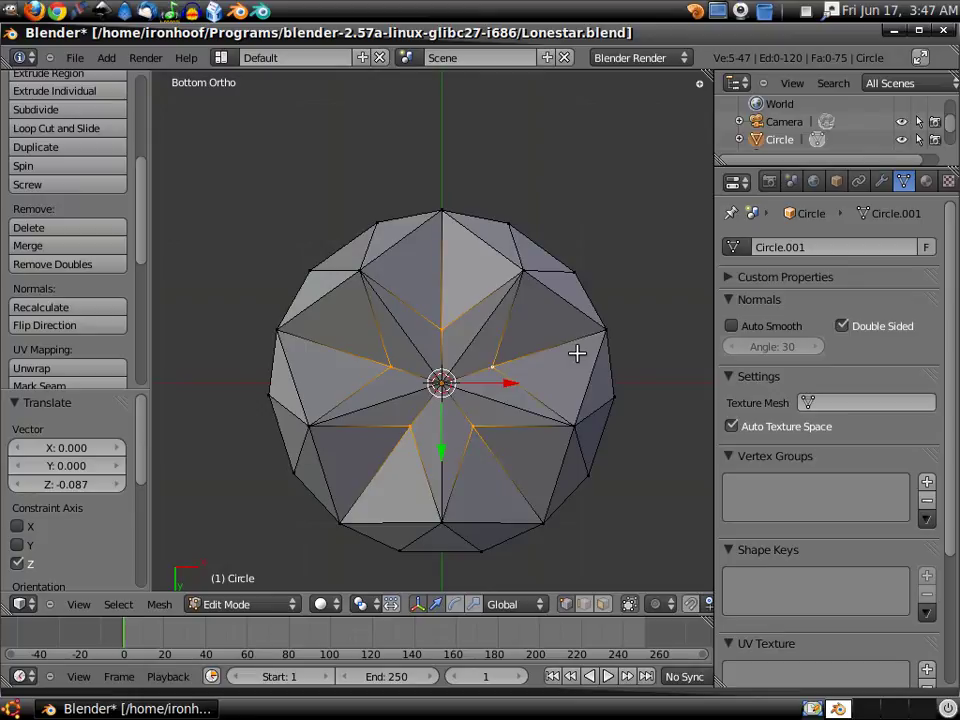
pyautogui.press('KP_3')
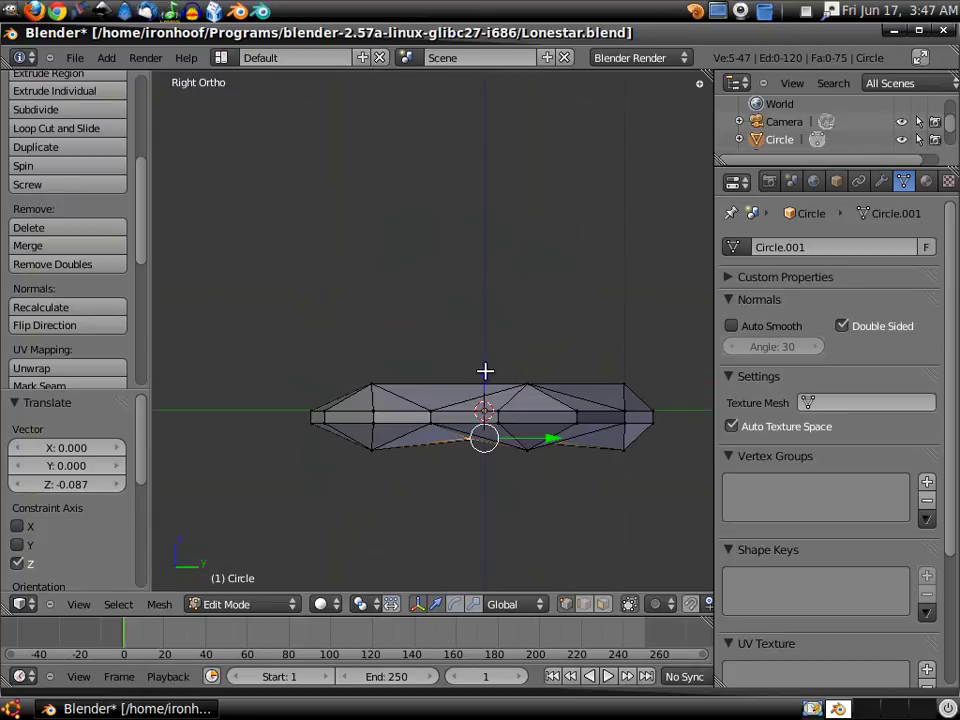
pyautogui.moveTo(485, 371); pyautogui.dragTo(482, 437)
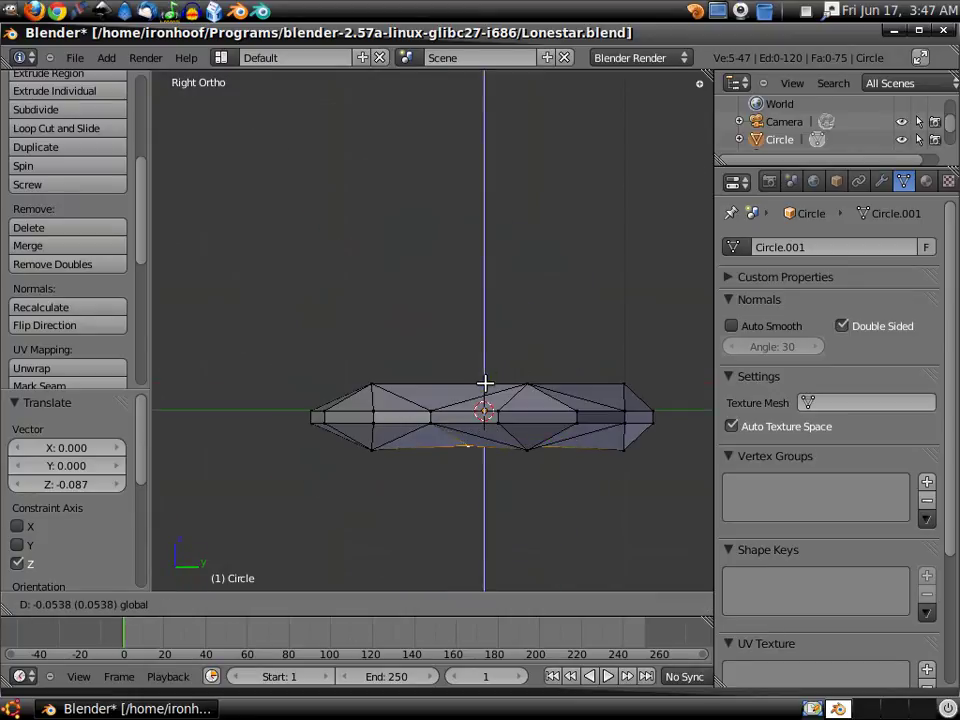
pyautogui.click(482, 437)
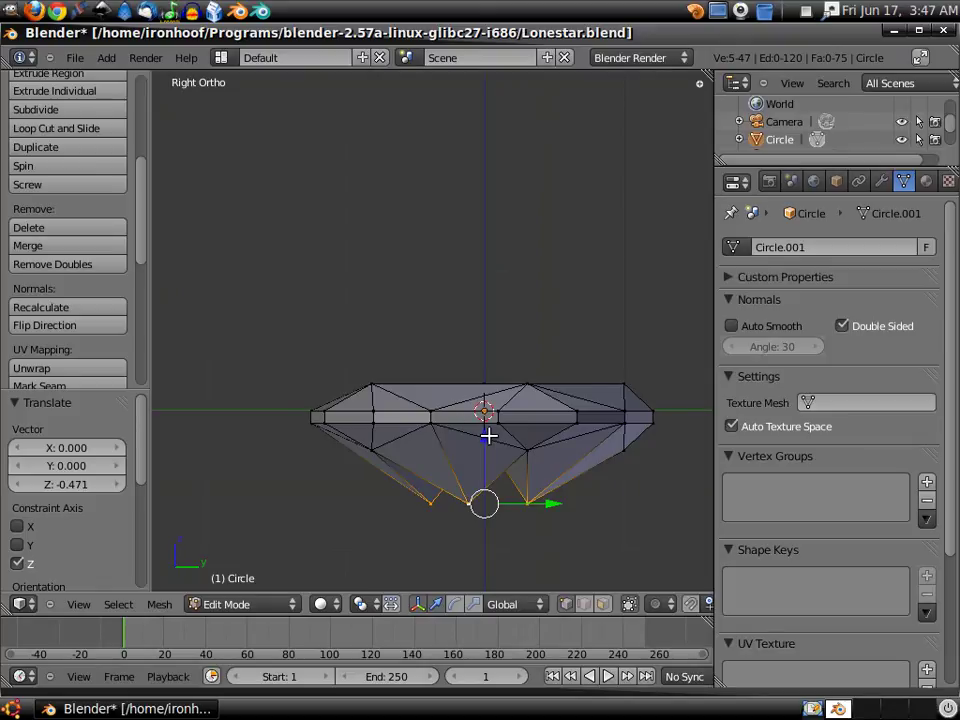
# - Refine the star points' height along Z, ending about 0.029 units raised
pyautogui.moveTo(484, 450)
pyautogui.mouseDown(button='middle')
pyautogui.moveTo(495, 420)
pyautogui.moveTo(450, 231)
pyautogui.moveTo(450, 321)
pyautogui.moveTo(471, 289)
pyautogui.mouseUp(button='middle')
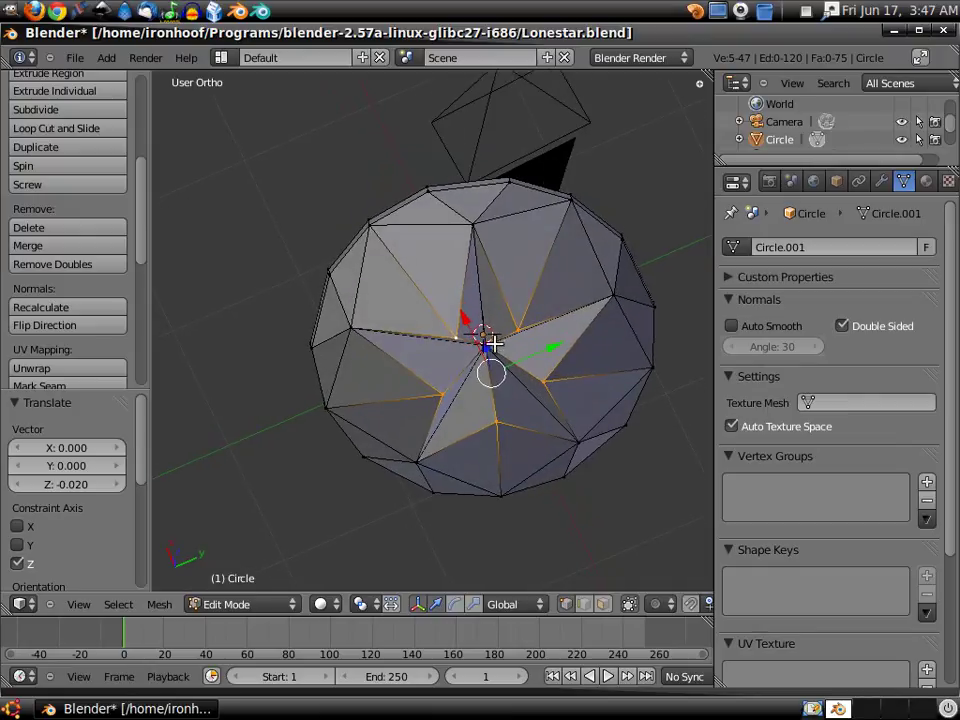
pyautogui.moveTo(487, 344); pyautogui.dragTo(486, 336)
pyautogui.moveTo(444, 319)
pyautogui.mouseDown(button='middle')
pyautogui.moveTo(450, 253)
pyautogui.moveTo(426, 236)
pyautogui.moveTo(422, 315)
pyautogui.moveTo(453, 368)
pyautogui.mouseUp(button='middle')
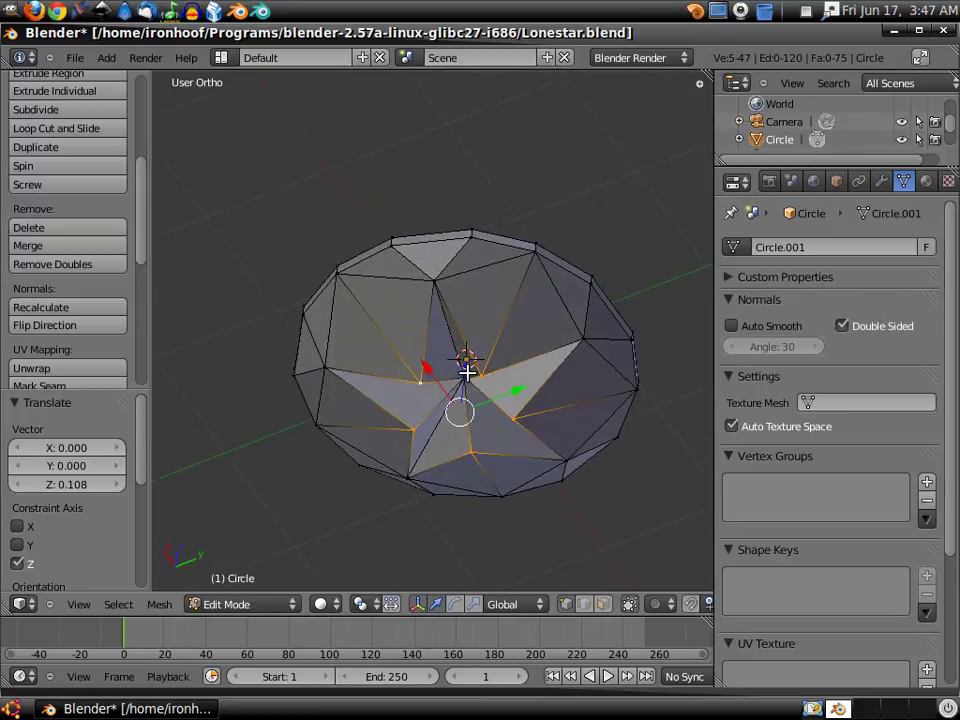
pyautogui.press('g')
pyautogui.press('z')
pyautogui.click(467, 360)
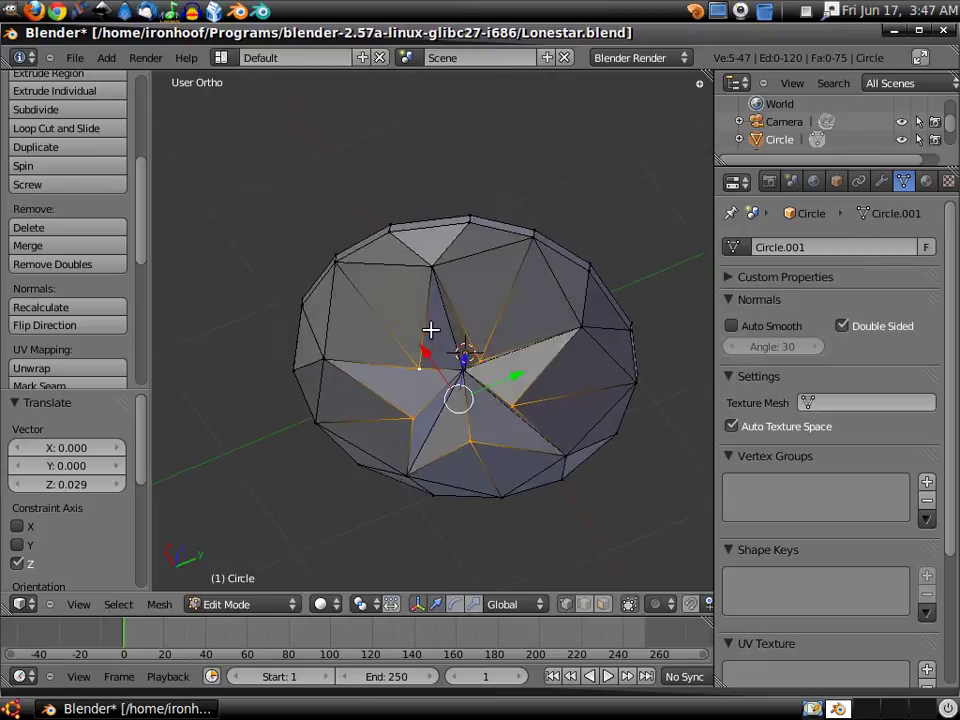
pyautogui.moveTo(431, 328)
pyautogui.mouseDown(button='middle')
pyautogui.moveTo(448, 242)
pyautogui.moveTo(444, 259)
pyautogui.mouseUp(button='middle')
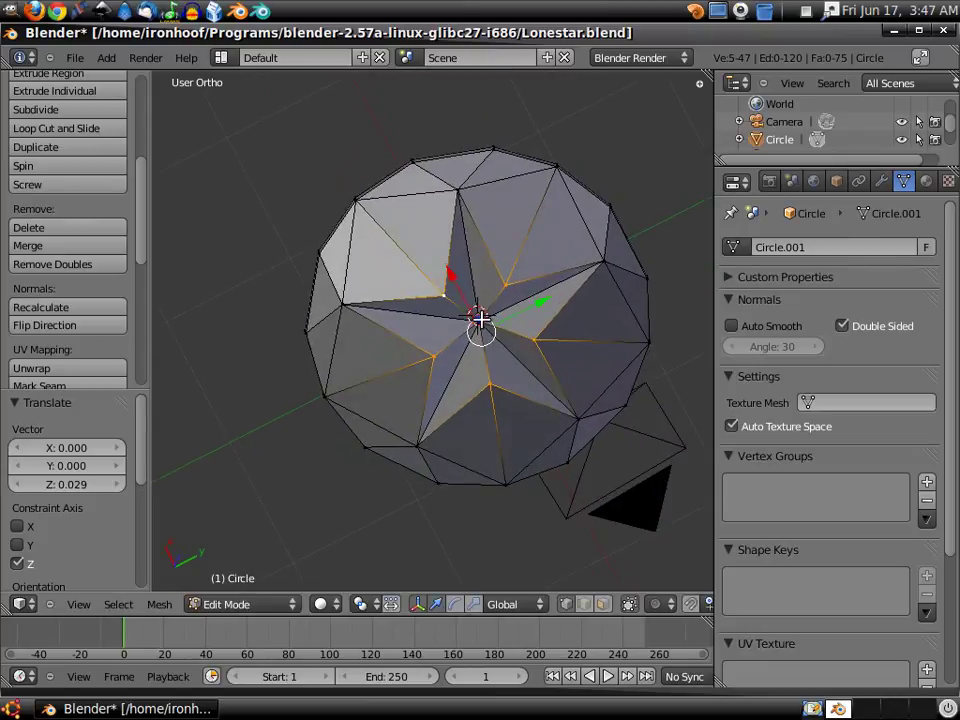
pyautogui.press('g')
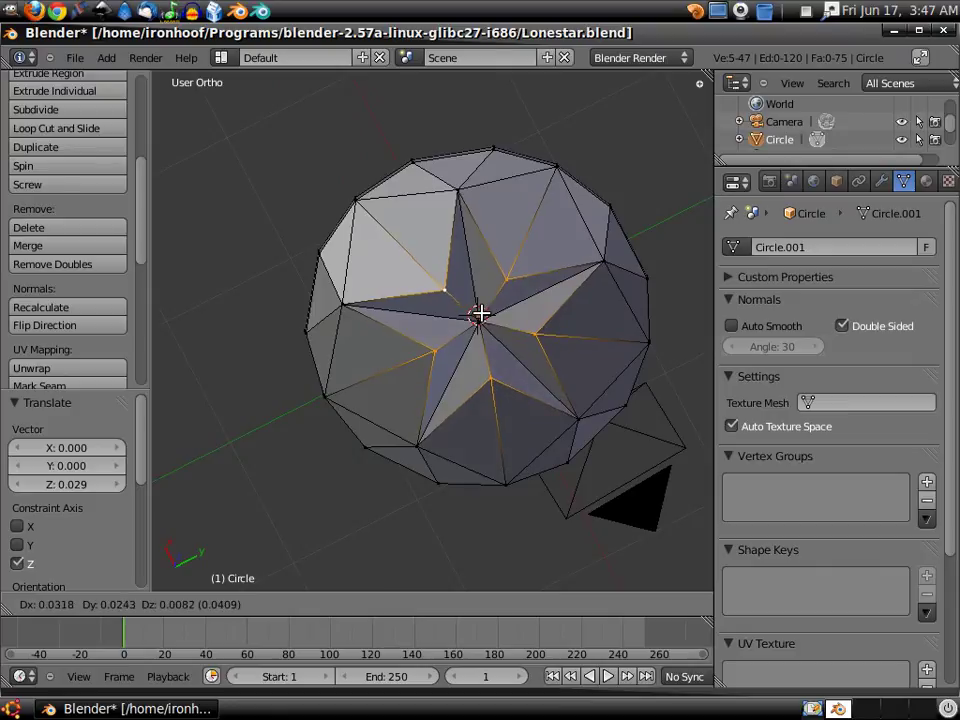
# - Undo the free move of the star points and nudge them up along Z in Right Ortho
pyautogui.click(481, 313)
pyautogui.hotkey('ctrl', 'z')
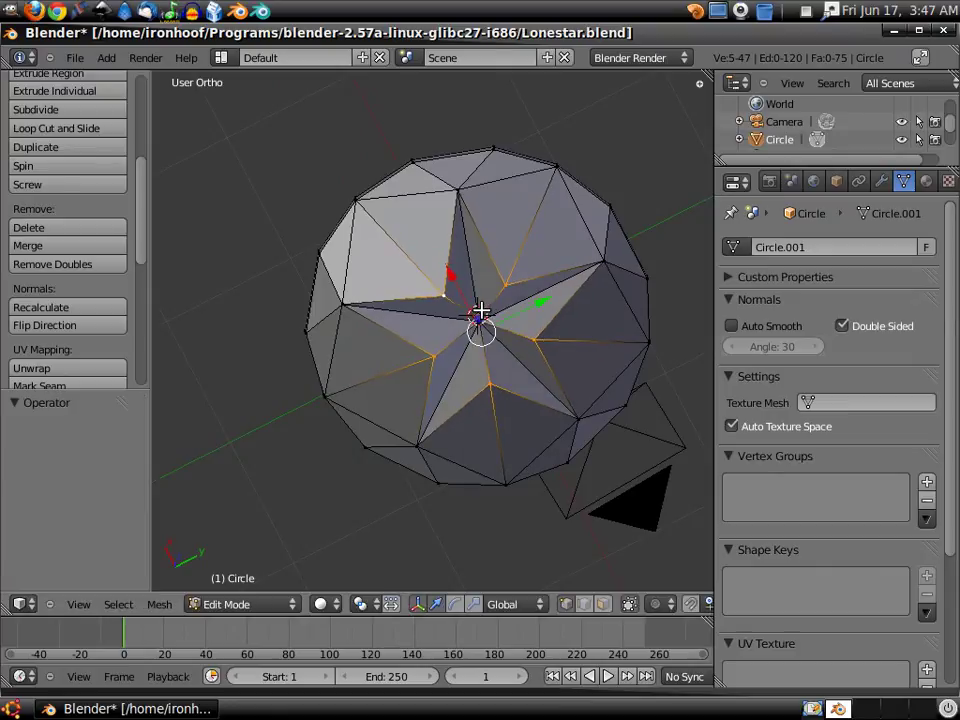
pyautogui.press('KP_3')
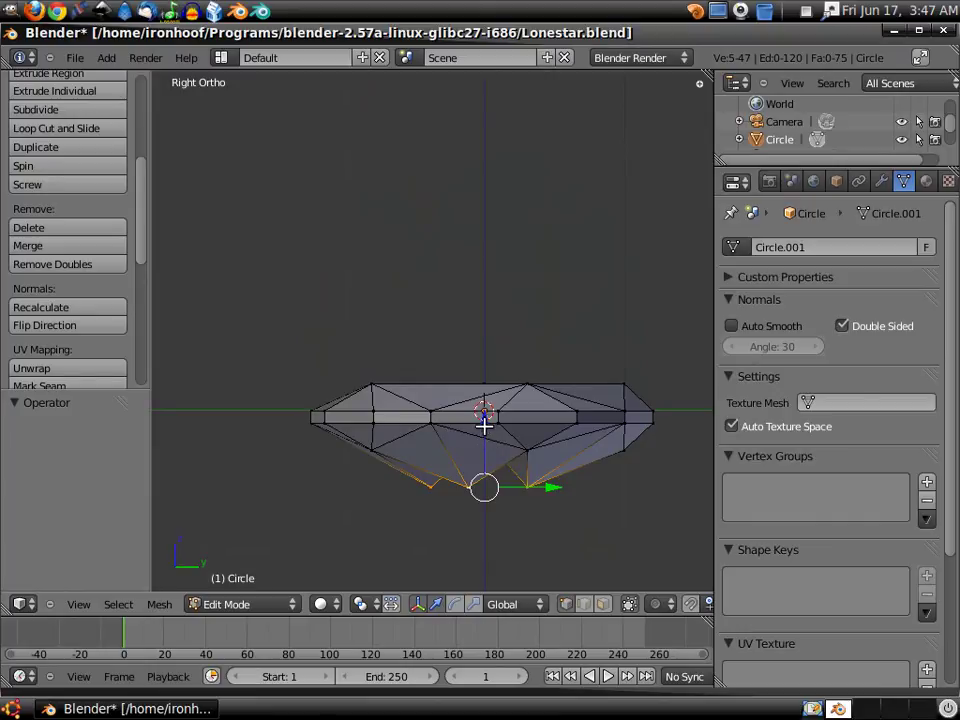
pyautogui.press('g')
pyautogui.press('z')
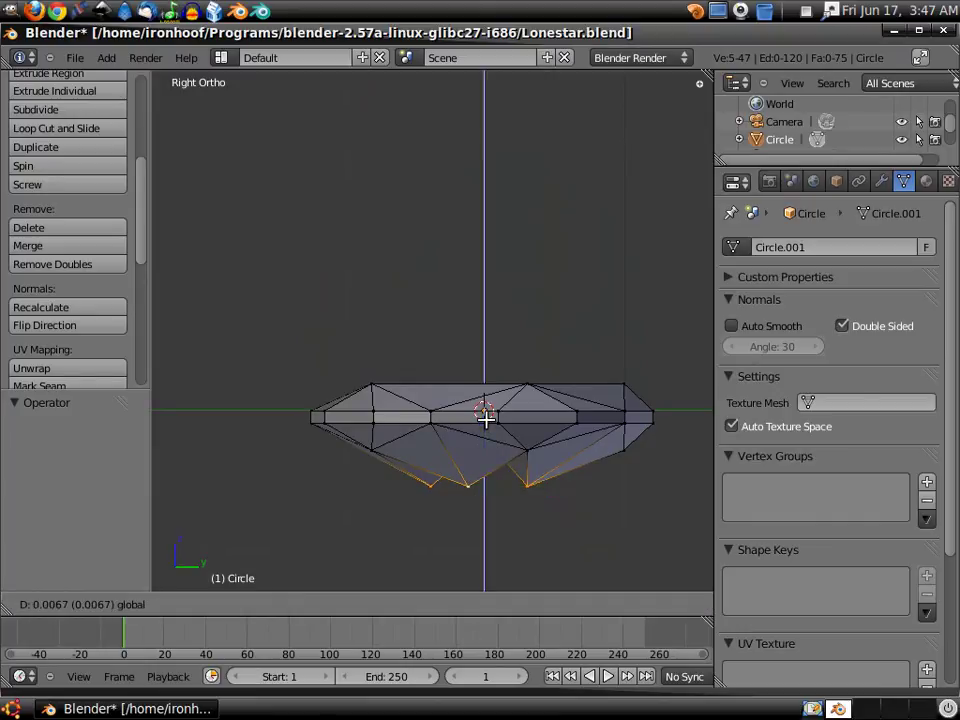
pyautogui.click(485, 418)
# - Repeat small upward Z nudges of the star points, orbiting between tries to check the facets
pyautogui.moveTo(465, 443)
pyautogui.mouseDown(button='middle')
pyautogui.moveTo(450, 229)
pyautogui.moveTo(432, 167)
pyautogui.moveTo(424, 174)
pyautogui.moveTo(439, 208)
pyautogui.mouseUp(button='middle')
pyautogui.press('KP_3')
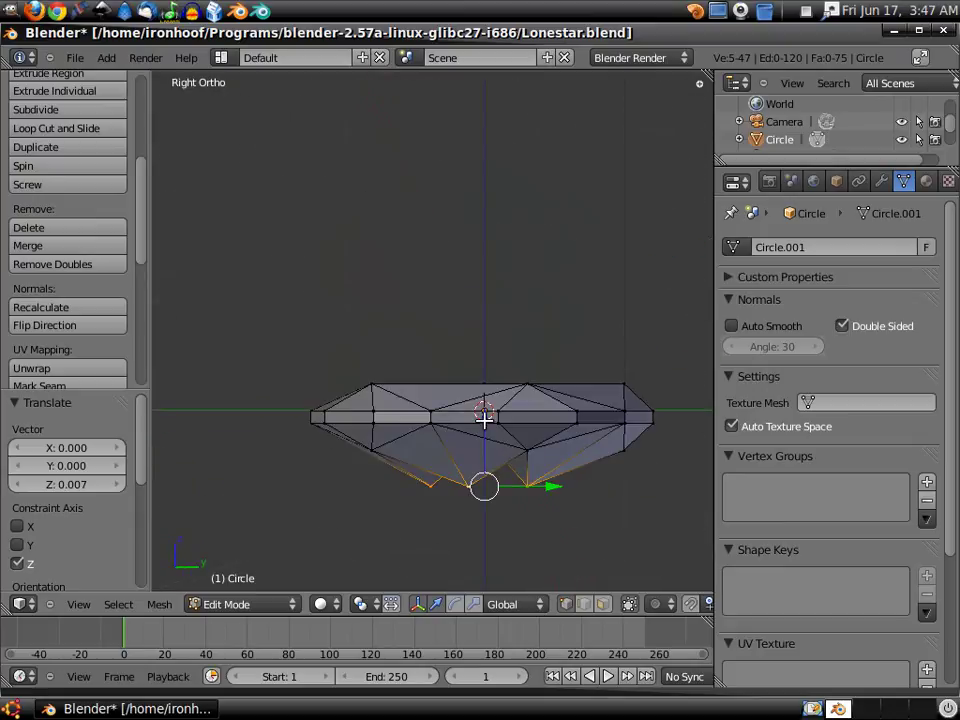
pyautogui.press('g')
pyautogui.press('z')
pyautogui.click(483, 418)
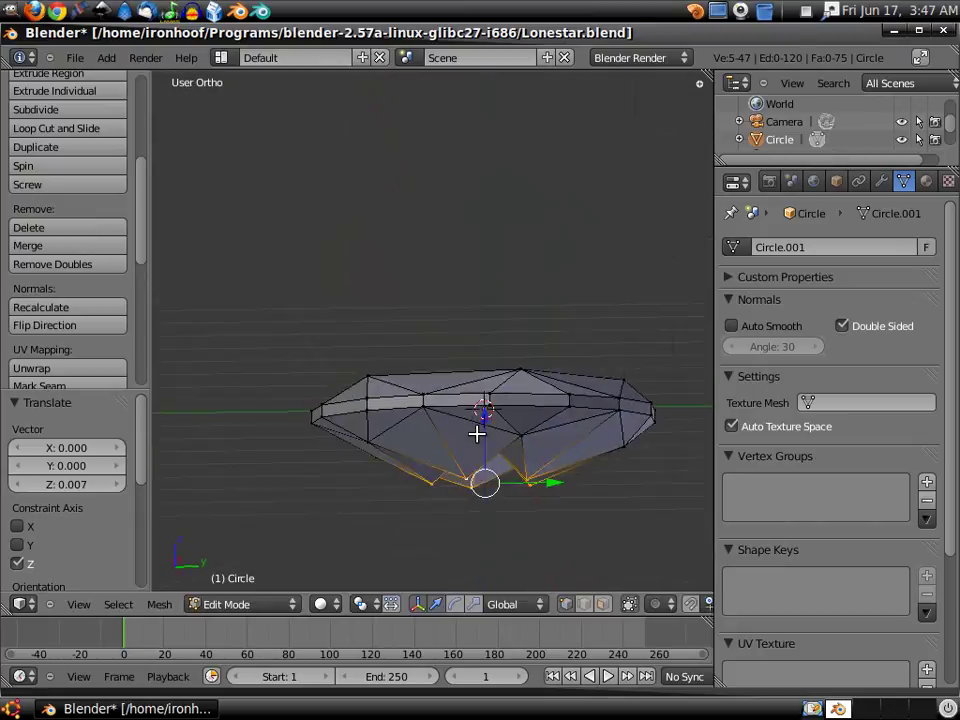
pyautogui.moveTo(476, 433)
pyautogui.mouseDown(button='middle')
pyautogui.moveTo(459, 253)
pyautogui.moveTo(444, 248)
pyautogui.moveTo(463, 403)
pyautogui.mouseUp(button='middle')
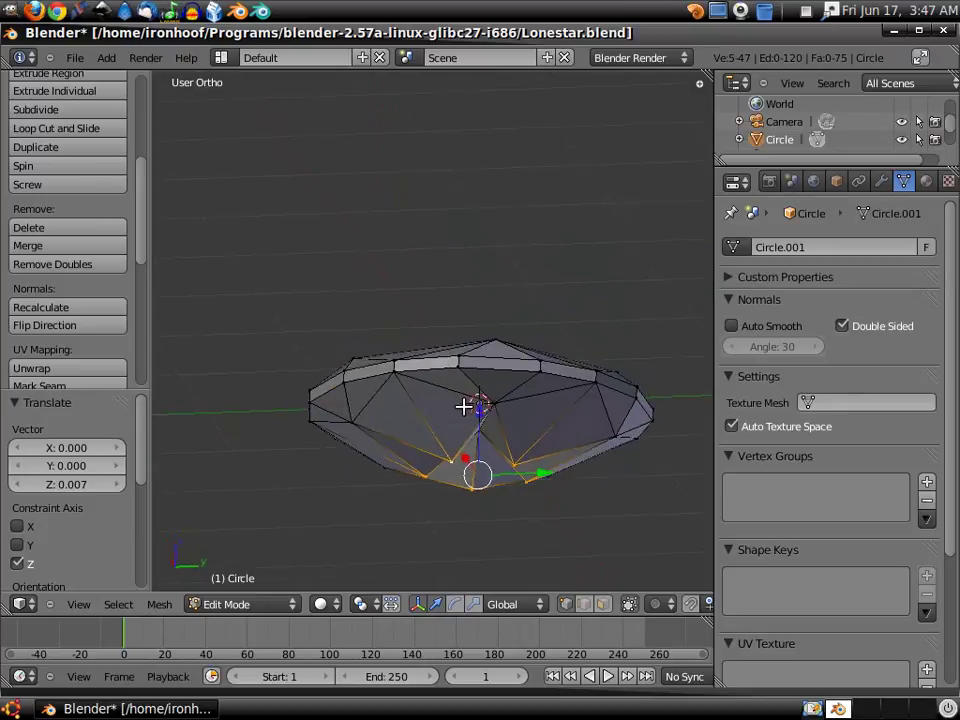
pyautogui.press('KP_3')
pyautogui.press('g')
pyautogui.press('z')
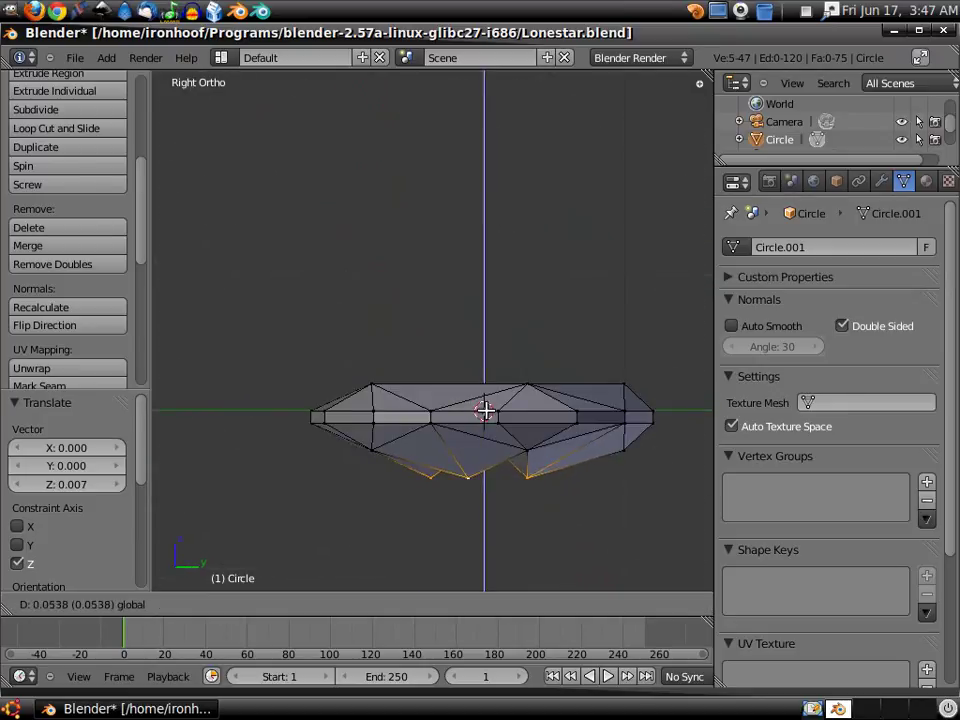
pyautogui.click(483, 413)
# - Give the star points a final upward Z tweak of about 0.013, checking from the side
pyautogui.moveTo(474, 418)
pyautogui.mouseDown(button='middle')
pyautogui.moveTo(405, 171)
pyautogui.moveTo(414, 157)
pyautogui.moveTo(426, 274)
pyautogui.mouseUp(button='middle')
pyautogui.press('KP_3')
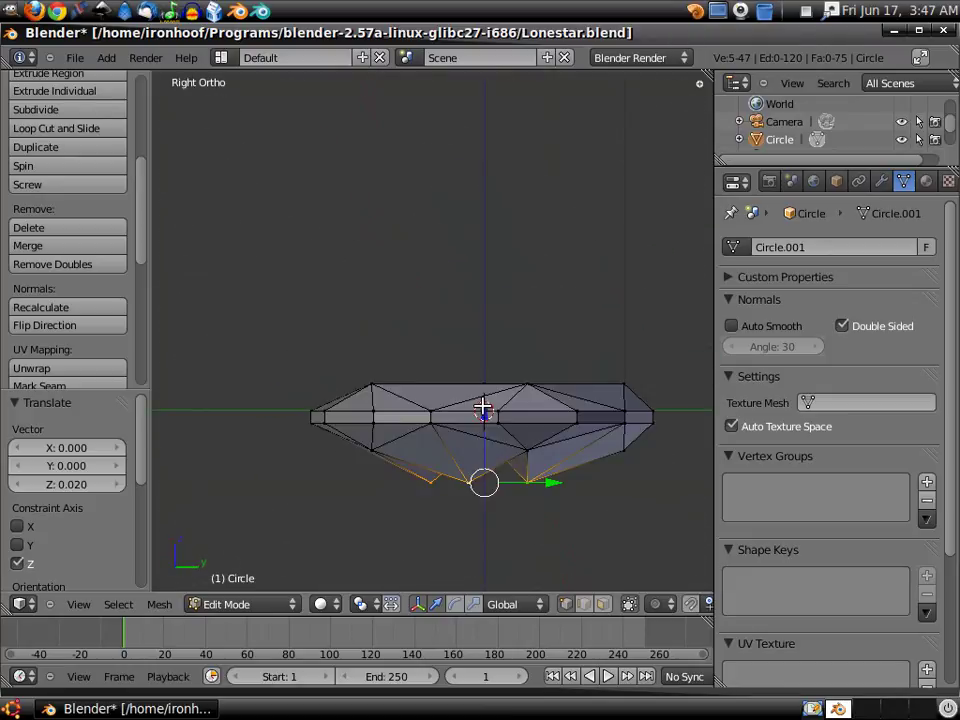
pyautogui.moveTo(487, 420); pyautogui.dragTo(487, 420)
pyautogui.click(487, 415)
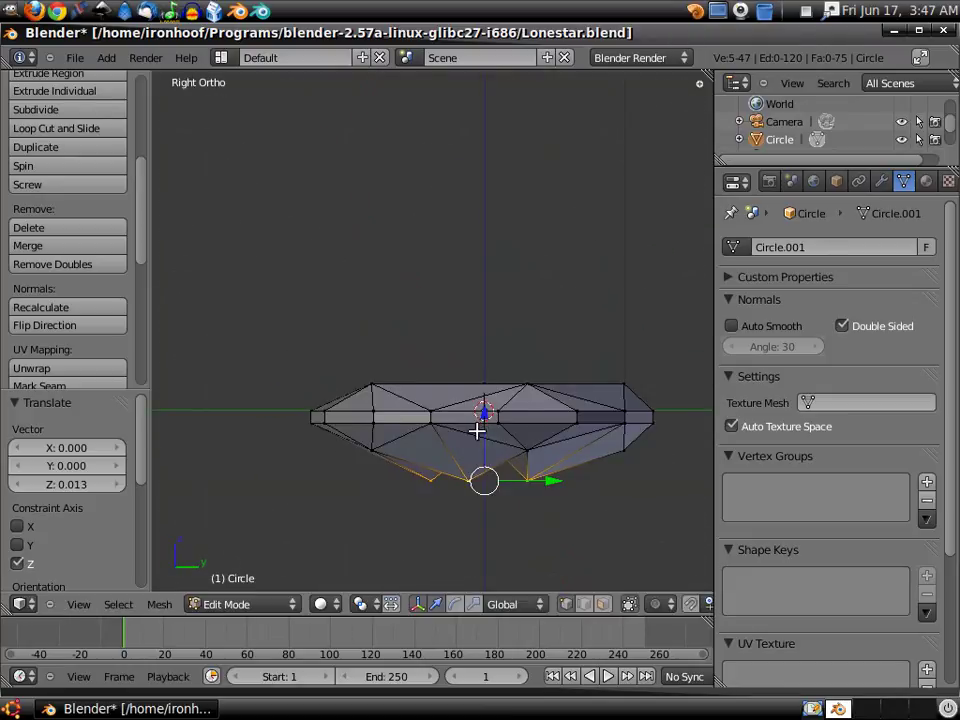
pyautogui.moveTo(478, 431)
pyautogui.mouseDown(button='middle')
pyautogui.moveTo(439, 184)
pyautogui.moveTo(427, 180)
pyautogui.moveTo(446, 189)
pyautogui.moveTo(452, 281)
pyautogui.mouseUp(button='middle')
pyautogui.press('KP_3')
pyautogui.click(483, 412)
pyautogui.moveTo(482, 418)
pyautogui.mouseDown(button='middle')
pyautogui.moveTo(435, 253)
pyautogui.moveTo(421, 141)
pyautogui.moveTo(424, 150)
pyautogui.mouseUp(button='middle')
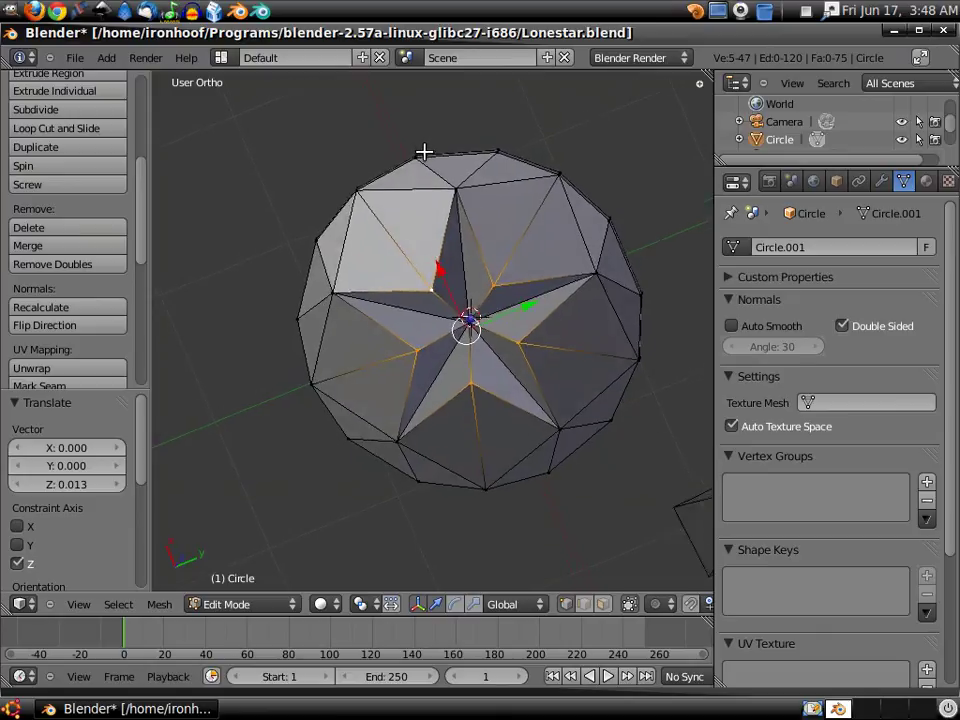
# - Inspect the solid gem from the side in Object Mode, then return to Edit Mode
pyautogui.click(268, 606)
pyautogui.click(262, 583)
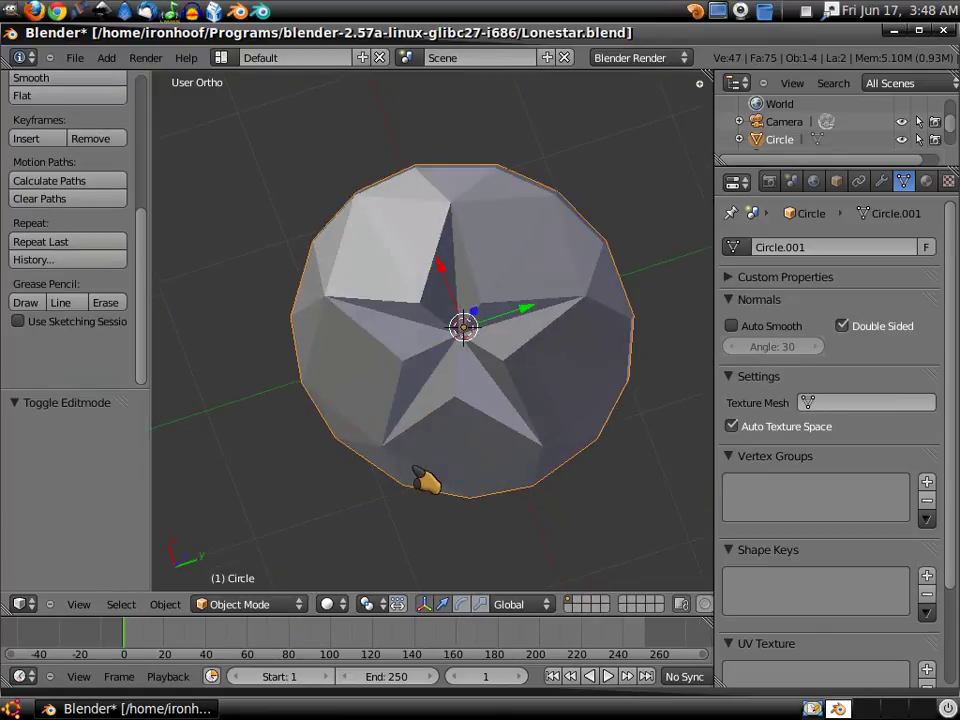
pyautogui.click(285, 604)
pyautogui.moveTo(276, 416); pyautogui.dragTo(365, 552, button='middle')
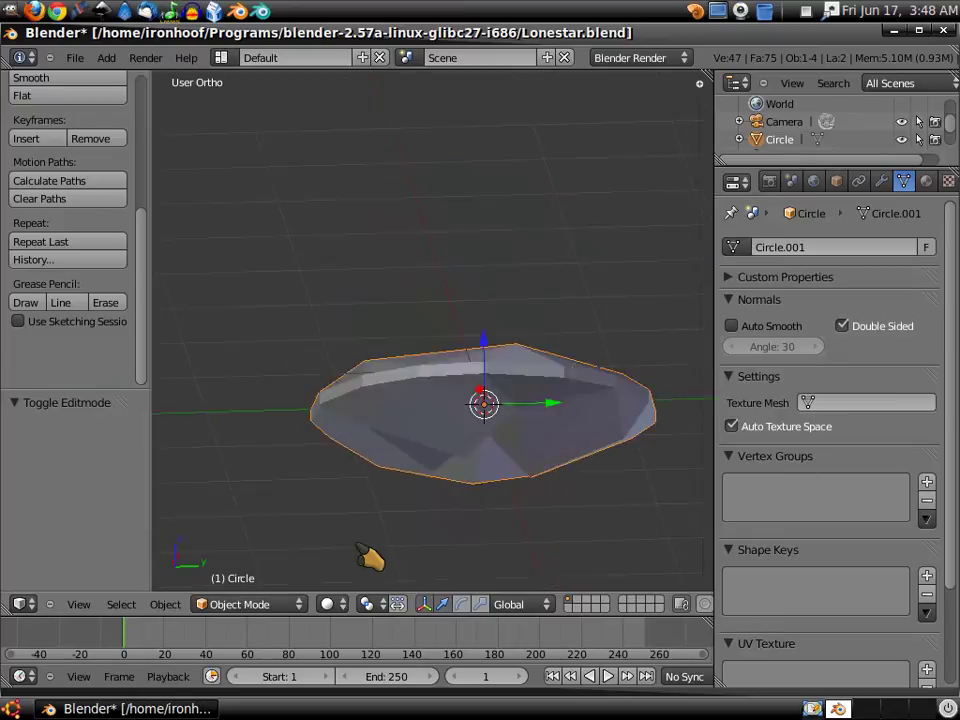
pyautogui.press('KP_3')
pyautogui.click(268, 606)
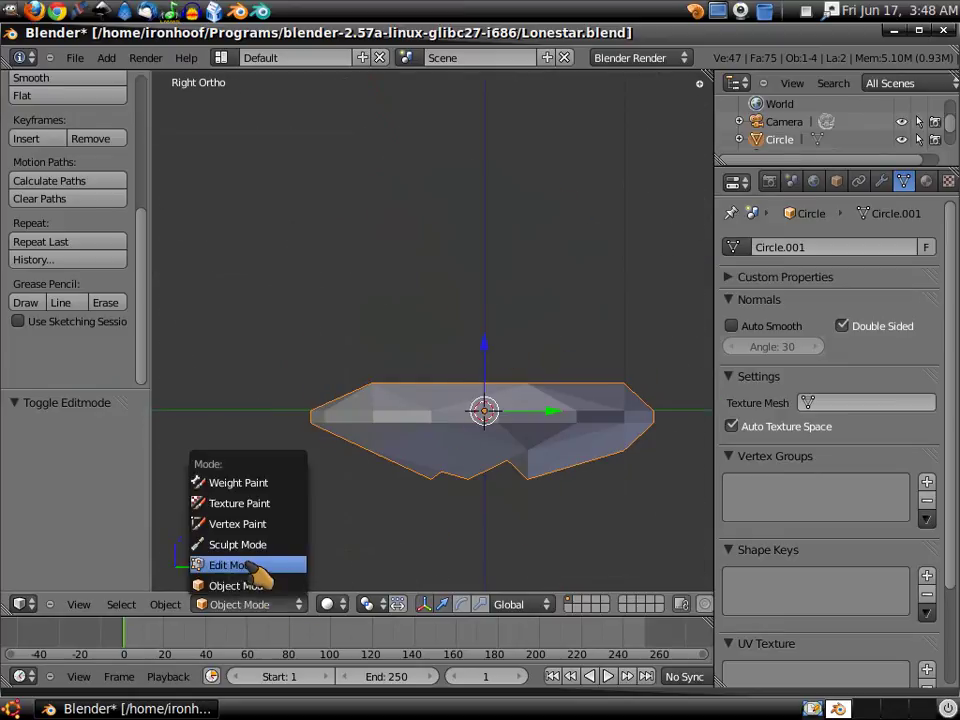
pyautogui.click(258, 566)
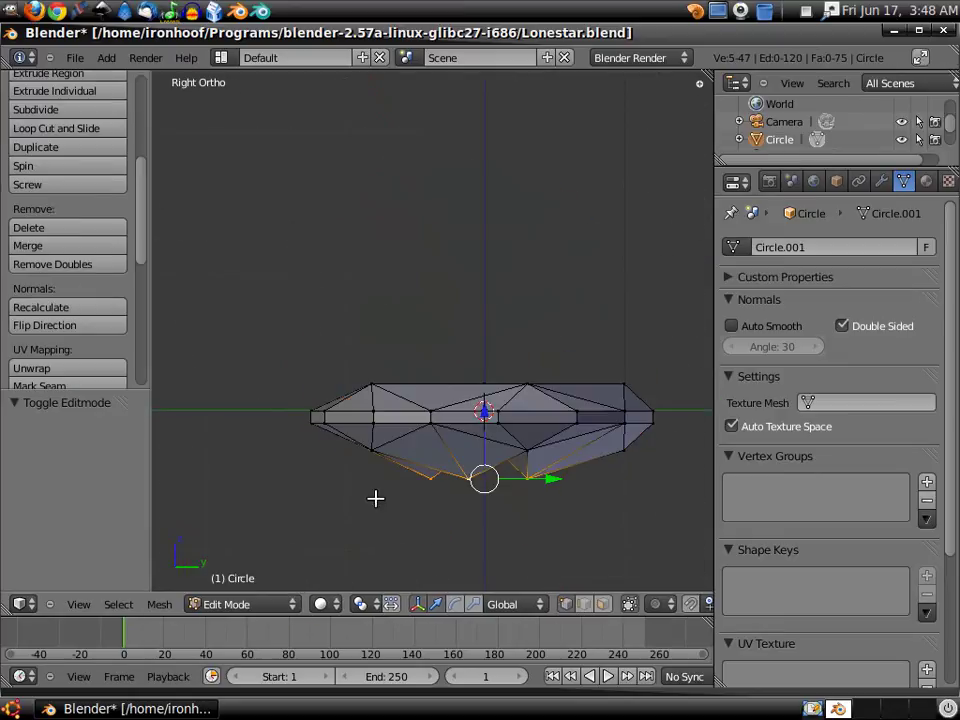
# - Raise the star points 0.007 along Z and check the star facet shading in Object Mode
pyautogui.press('g')
pyautogui.press('z')
pyautogui.click(486, 410)
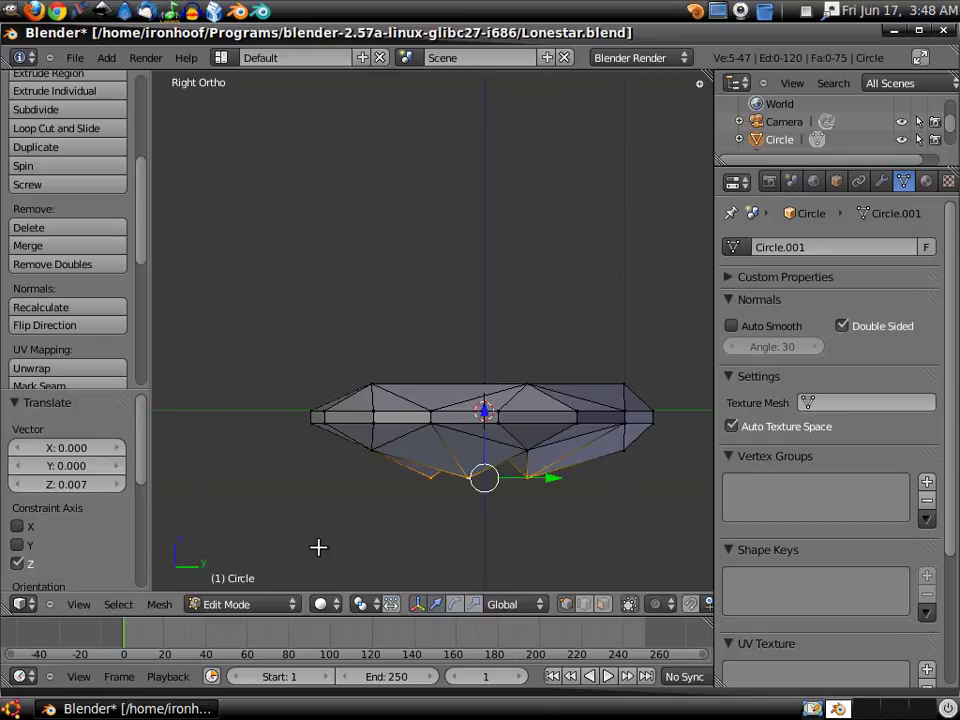
pyautogui.click(245, 604)
pyautogui.click(230, 583)
pyautogui.moveTo(392, 574)
pyautogui.mouseDown(button='middle')
pyautogui.moveTo(456, 396)
pyautogui.moveTo(445, 270)
pyautogui.moveTo(439, 317)
pyautogui.moveTo(424, 332)
pyautogui.moveTo(441, 340)
pyautogui.mouseUp(button='middle')
pyautogui.click(280, 604)
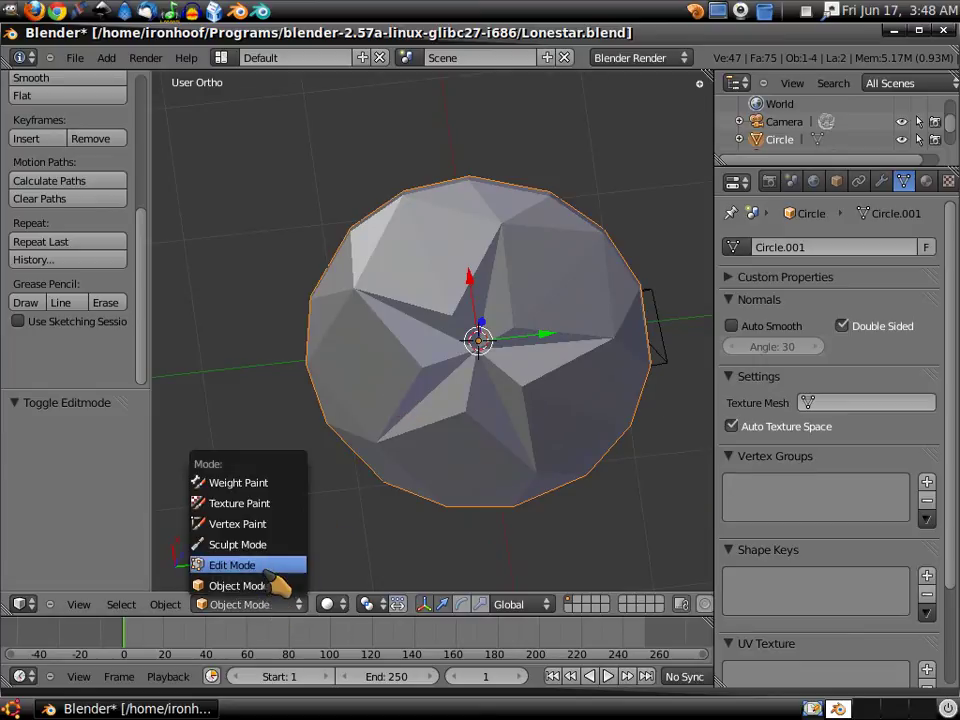
pyautogui.click(272, 566)
# - Nudge the star points once more in side view and recheck the solid shading
pyautogui.press('KP_3')
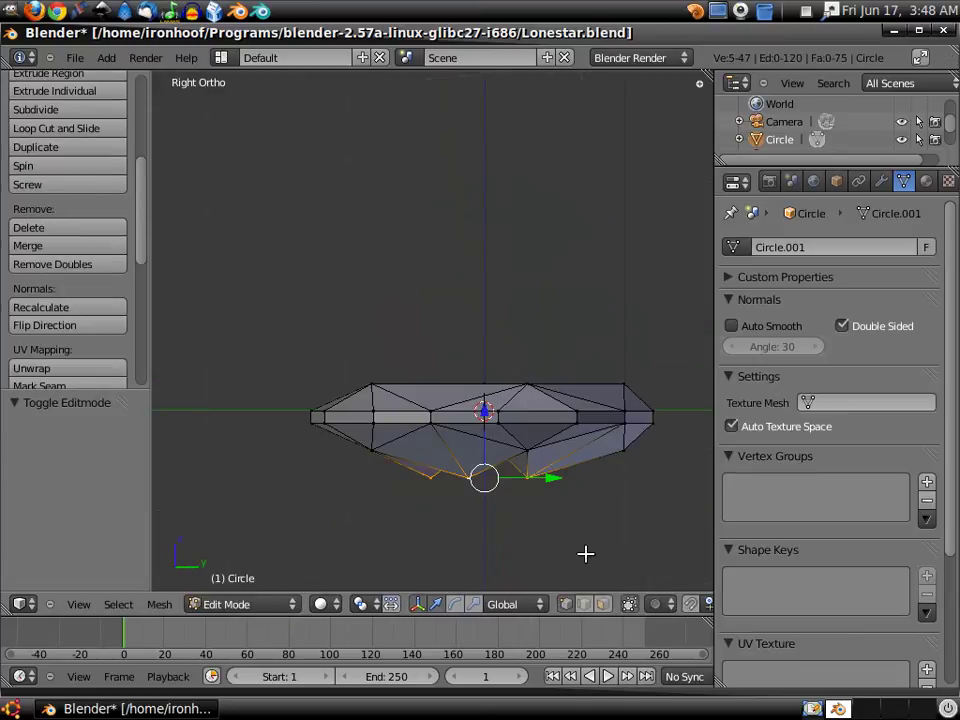
pyautogui.moveTo(484, 409); pyautogui.dragTo(484, 407)
pyautogui.moveTo(476, 484); pyautogui.dragTo(442, 220, button='middle')
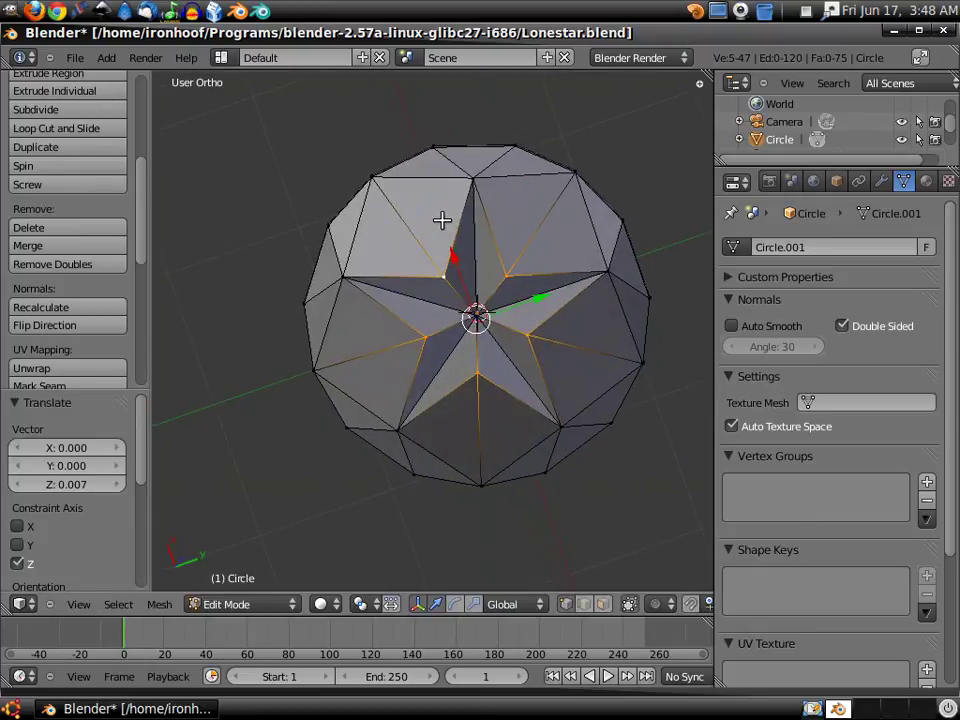
pyautogui.click(285, 604)
pyautogui.moveTo(388, 476); pyautogui.dragTo(394, 484, button='middle')
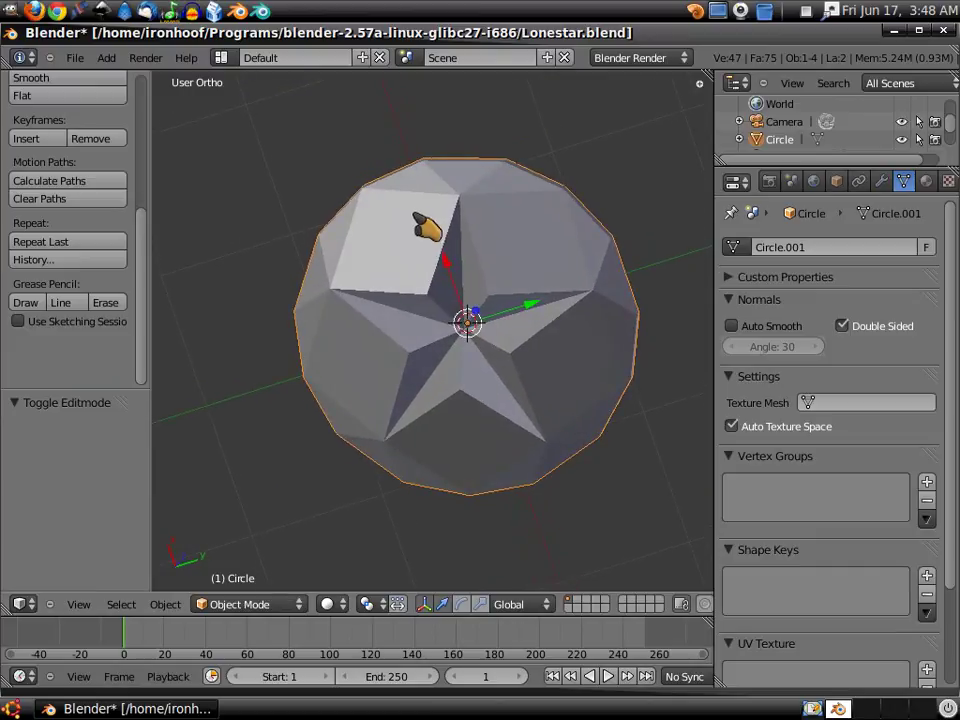
pyautogui.click(235, 604)
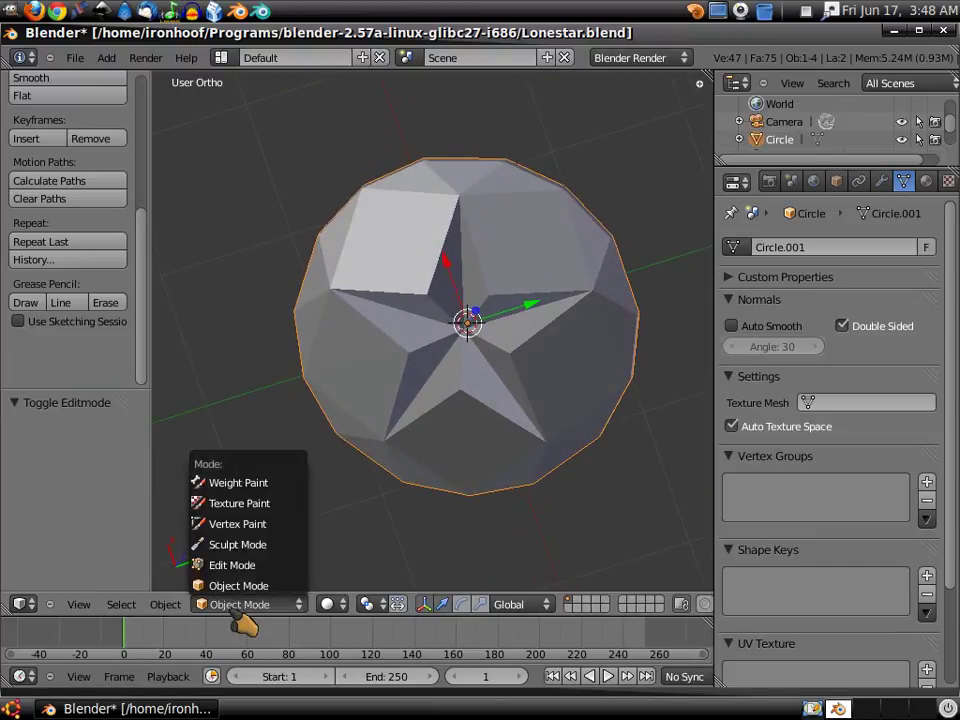
pyautogui.click(240, 566)
pyautogui.press('KP_3')
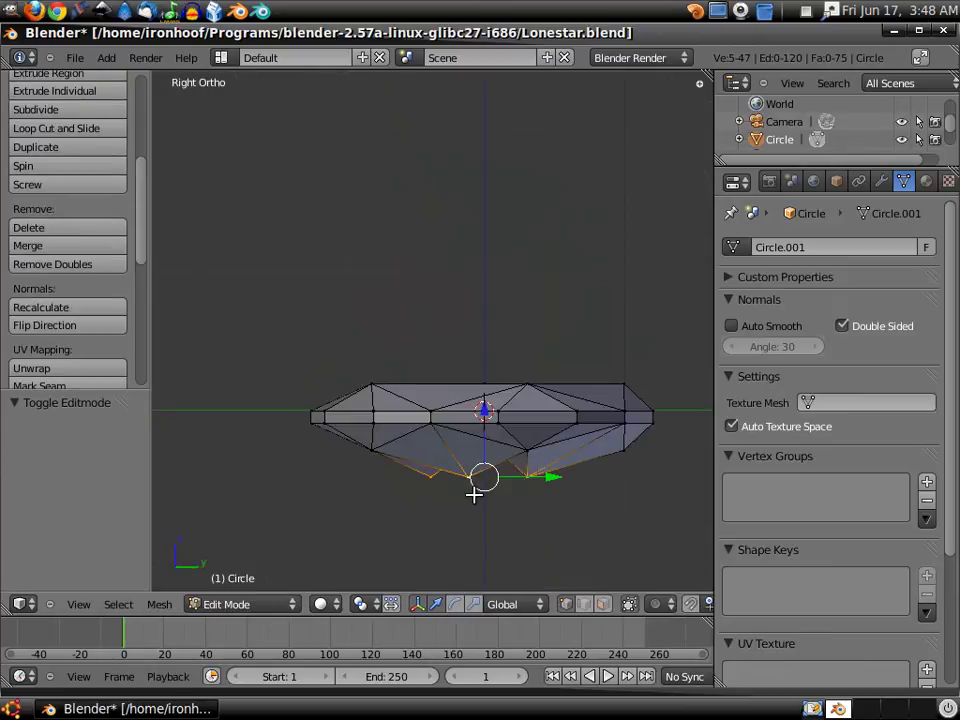
# - Select the pavilion's center vertex from below and drag it well down in side view
pyautogui.press('ctrl+KP_7')
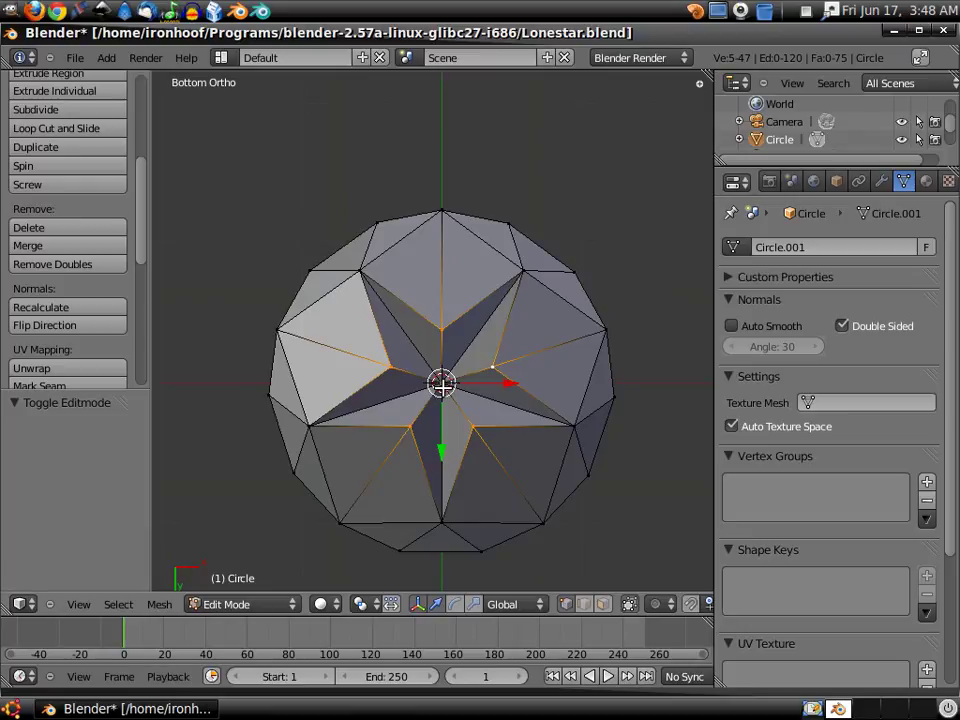
pyautogui.click(441, 383)
pyautogui.moveTo(433, 380); pyautogui.dragTo(407, 390, button='middle')
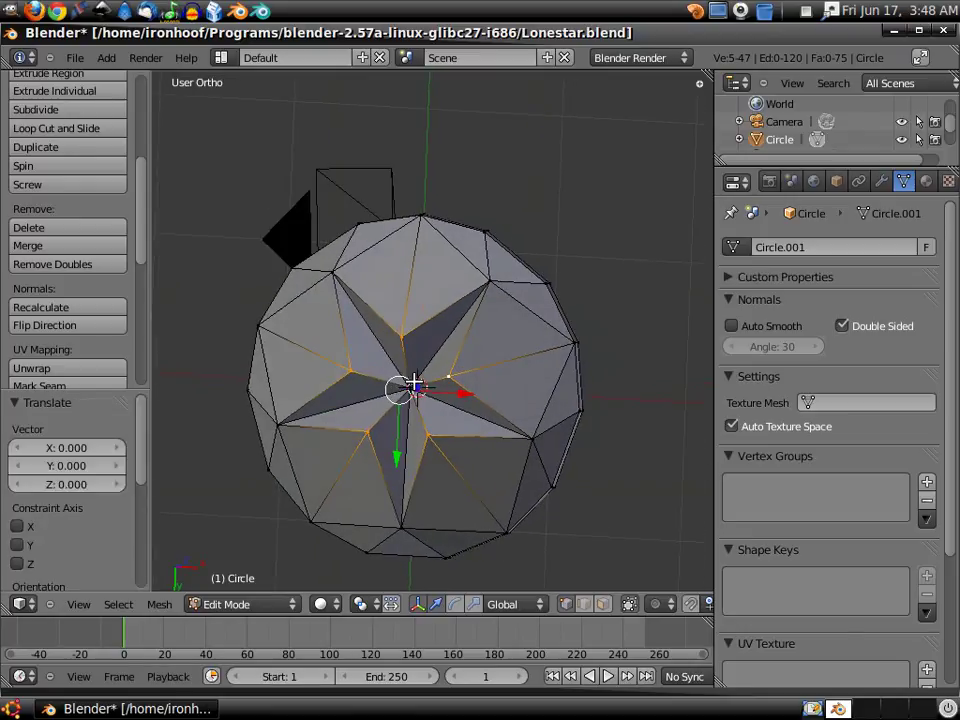
pyautogui.press('KP_3')
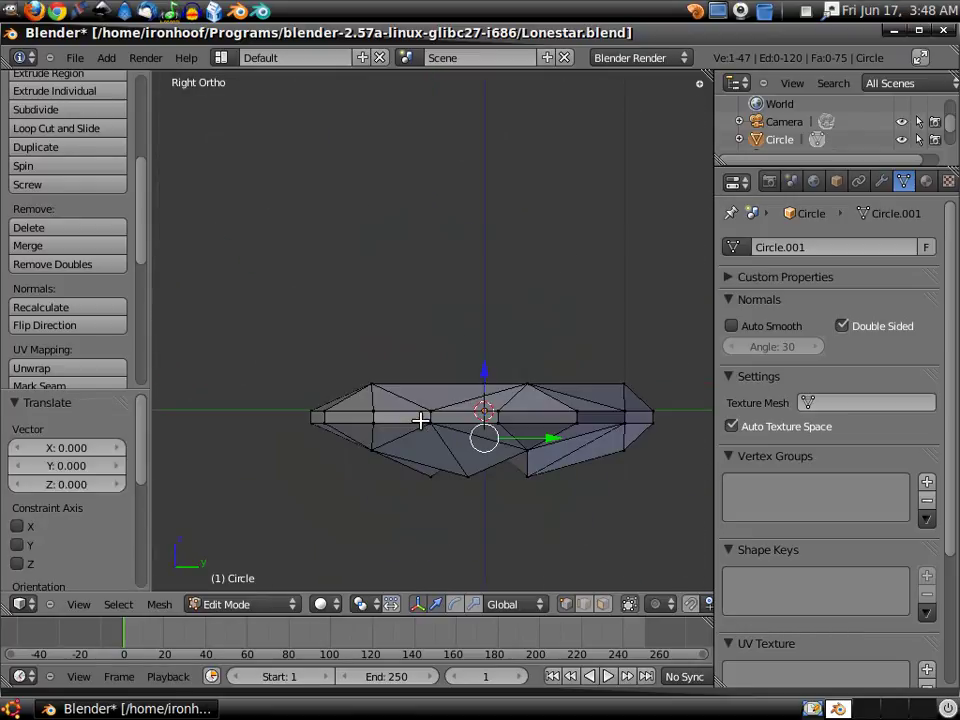
pyautogui.moveTo(486, 371); pyautogui.dragTo(480, 426)
pyautogui.moveTo(480, 426)
pyautogui.mouseDown(button='middle')
pyautogui.moveTo(452, 263)
pyautogui.moveTo(423, 225)
pyautogui.mouseUp(button='middle')
pyautogui.moveTo(437, 215)
pyautogui.mouseDown(button='middle')
pyautogui.moveTo(432, 303)
pyautogui.moveTo(409, 321)
pyautogui.moveTo(428, 326)
pyautogui.moveTo(416, 323)
pyautogui.mouseUp(button='middle')
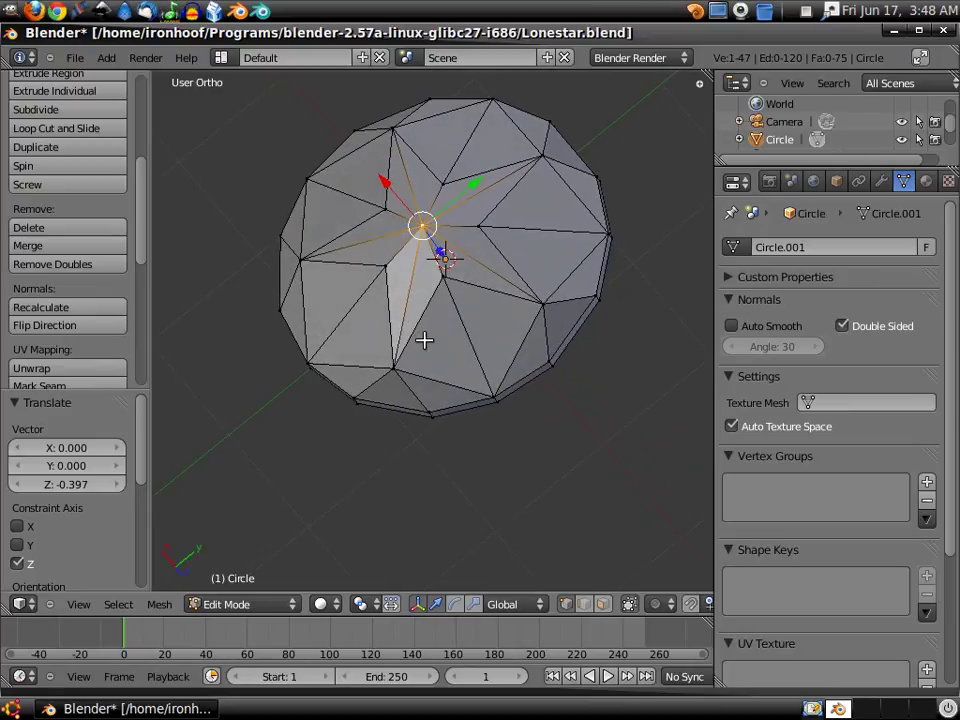
# - Fine-tune the center point's height along Z in Right Ortho
pyautogui.press('KP_3')
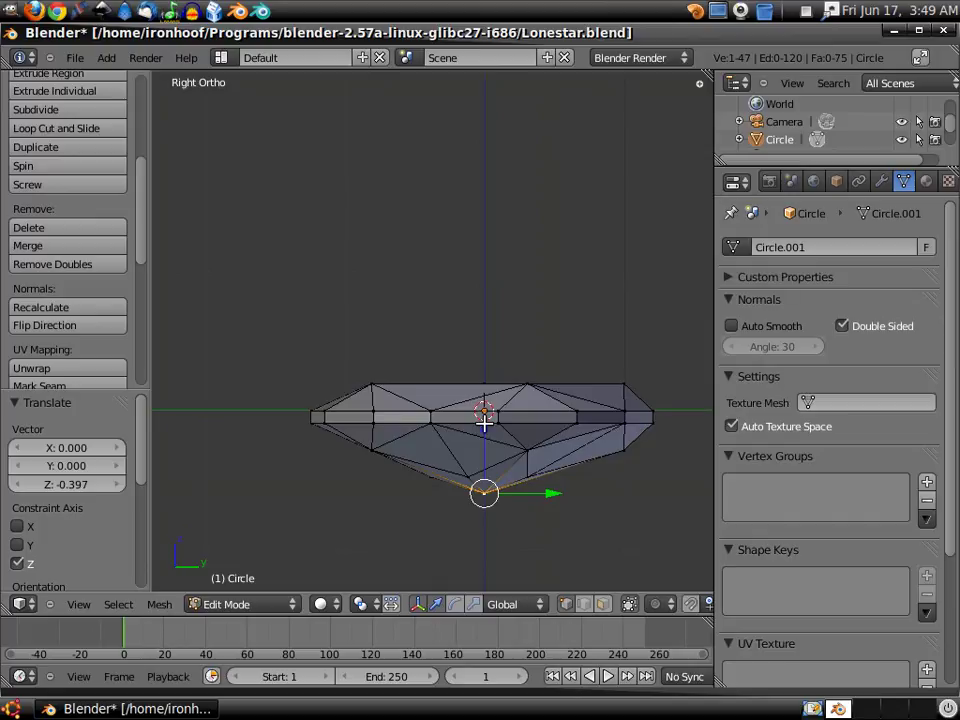
pyautogui.press('g')
pyautogui.press('z')
pyautogui.click(483, 424)
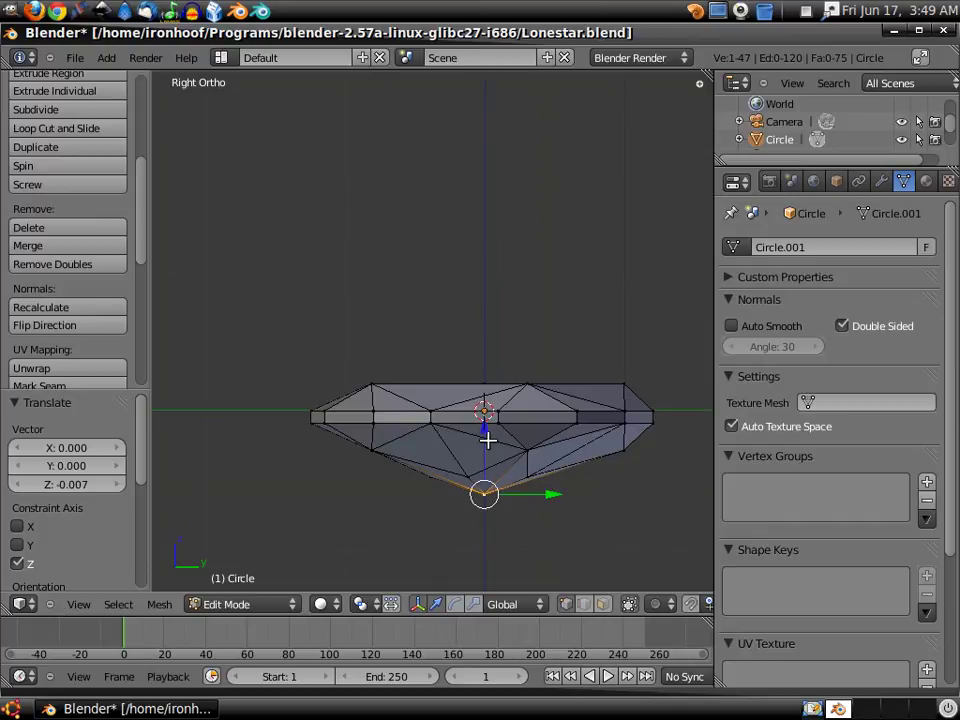
pyautogui.moveTo(488, 435)
pyautogui.mouseDown(button='middle')
pyautogui.moveTo(438, 170)
pyautogui.moveTo(456, 270)
pyautogui.moveTo(454, 234)
pyautogui.moveTo(407, 242)
pyautogui.moveTo(341, 332)
pyautogui.moveTo(461, 347)
pyautogui.moveTo(453, 303)
pyautogui.moveTo(463, 296)
pyautogui.moveTo(476, 315)
pyautogui.moveTo(456, 345)
pyautogui.moveTo(467, 311)
pyautogui.moveTo(426, 343)
pyautogui.mouseUp(button='middle')
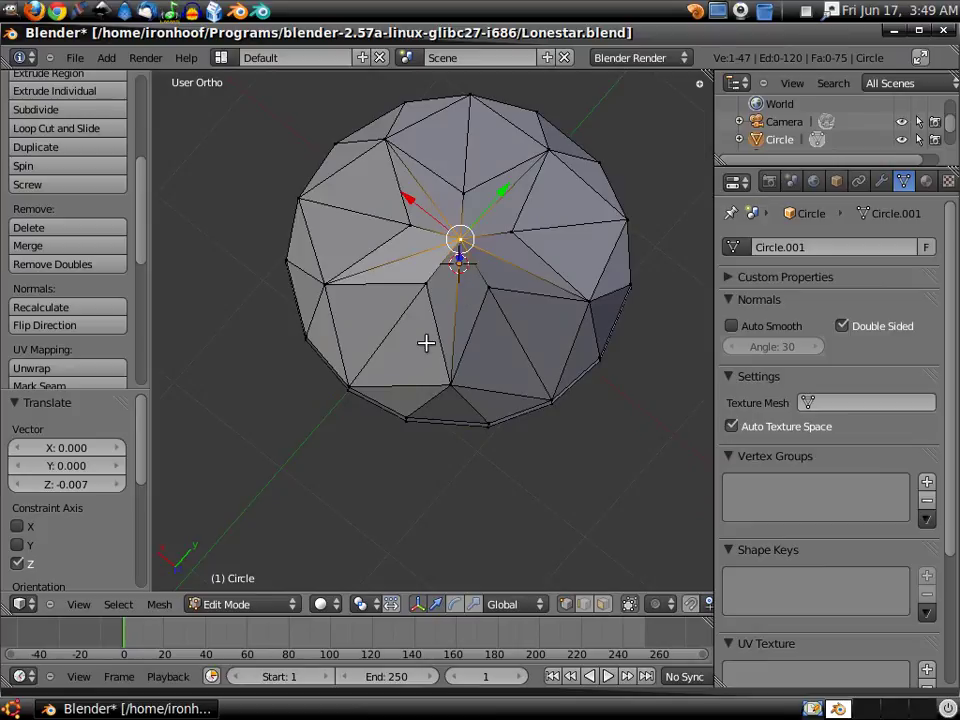
pyautogui.click(258, 614)
# - Switch to Object Mode and orbit around the finished 75-face star-faceted gem
pyautogui.click(250, 584)
pyautogui.moveTo(407, 489)
pyautogui.mouseDown(button='middle')
pyautogui.moveTo(493, 296)
pyautogui.moveTo(497, 352)
pyautogui.moveTo(523, 317)
pyautogui.moveTo(516, 291)
pyautogui.moveTo(463, 300)
pyautogui.moveTo(460, 332)
pyautogui.moveTo(385, 320)
pyautogui.moveTo(388, 368)
pyautogui.moveTo(420, 437)
pyautogui.moveTo(394, 334)
pyautogui.moveTo(505, 364)
pyautogui.moveTo(545, 325)
pyautogui.mouseUp(button='middle')
pyautogui.moveTo(487, 347)
pyautogui.mouseDown(button='middle')
pyautogui.moveTo(499, 435)
pyautogui.moveTo(568, 351)
pyautogui.moveTo(560, 440)
pyautogui.moveTo(525, 343)
pyautogui.moveTo(515, 272)
pyautogui.mouseUp(button='middle')
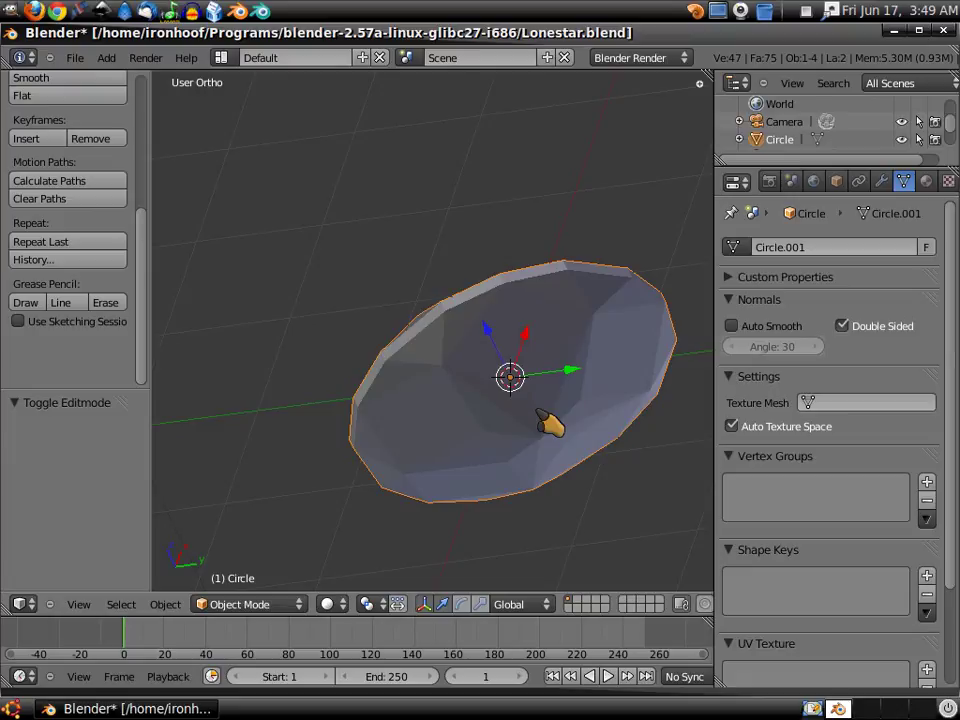
pyautogui.moveTo(488, 428)
pyautogui.mouseDown(button='middle')
pyautogui.moveTo(446, 497)
pyautogui.moveTo(497, 489)
pyautogui.moveTo(482, 432)
pyautogui.moveTo(501, 497)
pyautogui.moveTo(519, 454)
pyautogui.moveTo(506, 446)
pyautogui.moveTo(512, 475)
pyautogui.moveTo(457, 441)
pyautogui.mouseUp(button='middle')
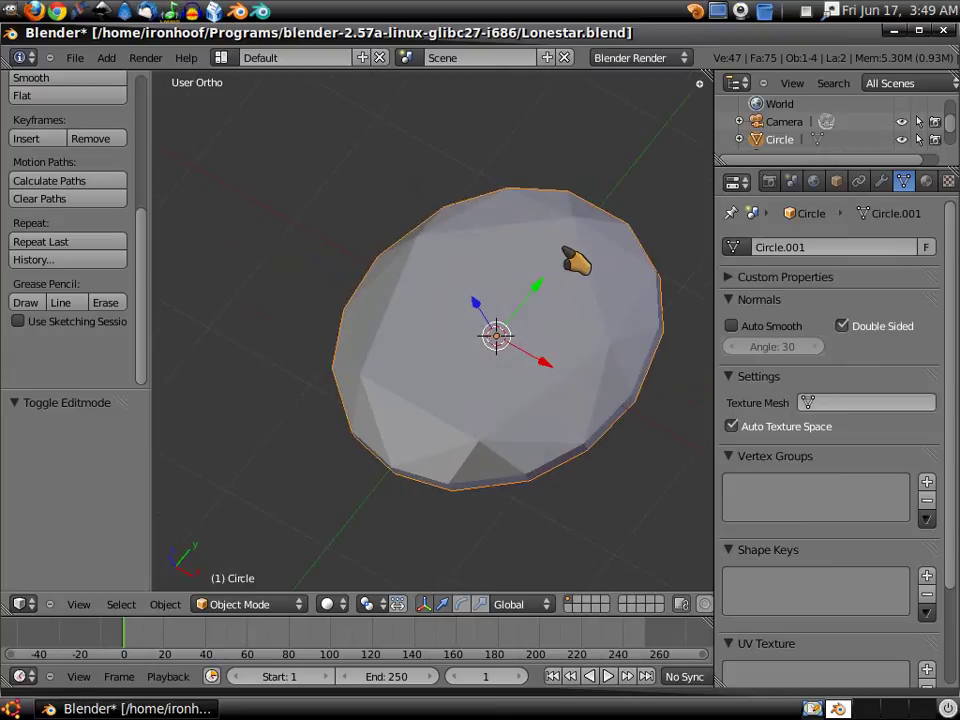